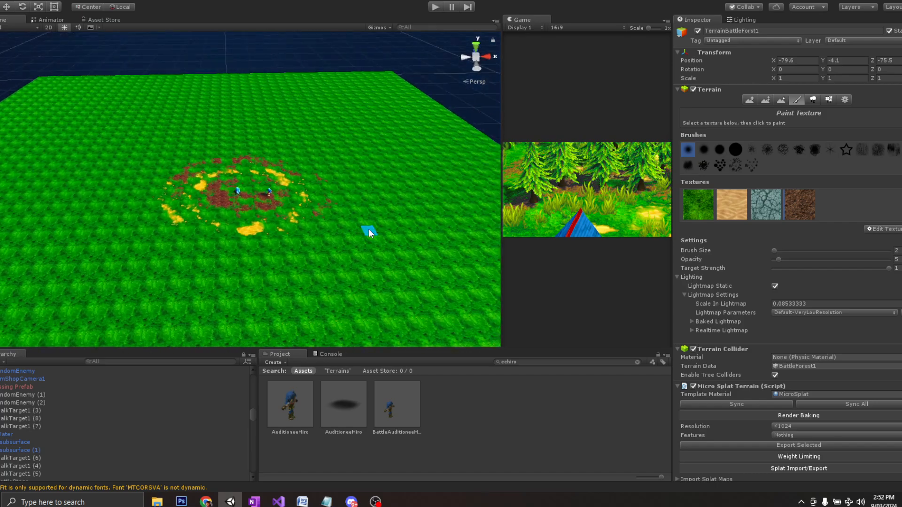
Examine the painted battle area and its two characters on TerrainBattleForst1 up close and from several angles.
scroll(368, 230, down, 3)
scroll(369, 228, up, 8)
scroll(369, 228, up, 3)
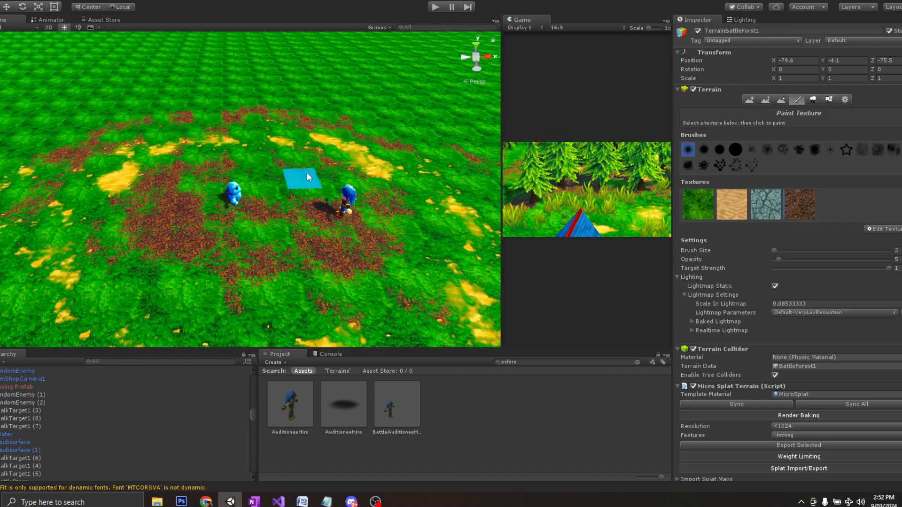
scroll(268, 232, up, 3)
mouse_move(268, 232)
alt+mouse_down()
mouse_move(191, 194)
mouse_move(159, 157)
mouse_move(138, 167)
mouse_move(84, 165)
mouse_move(51, 197)
mouse_move(33, 188)
mouse_move(225, 174)
mouse_move(161, 185)
mouse_move(211, 240)
mouse_move(213, 280)
mouse_move(252, 181)
alt+mouse_up()
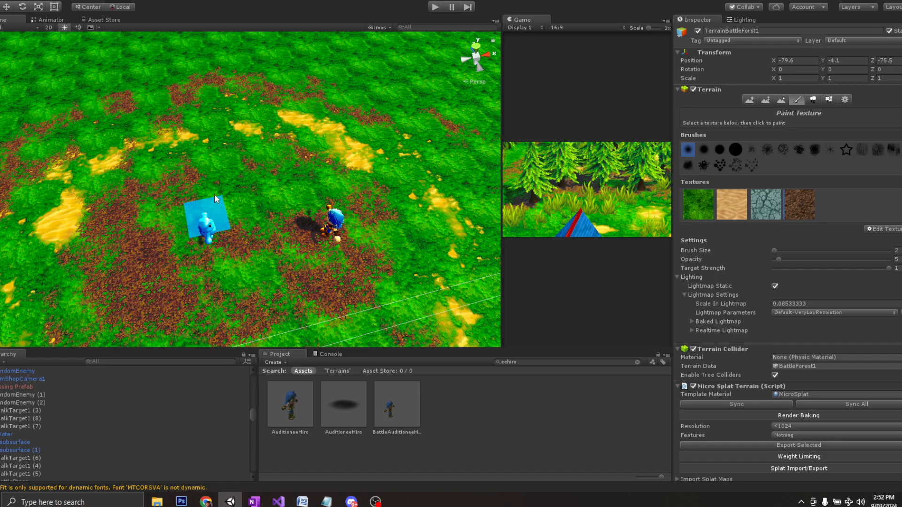
mouse_move(214, 193)
alt+mouse_down()
mouse_move(316, 221)
mouse_move(297, 252)
mouse_move(262, 167)
mouse_move(250, 203)
mouse_move(191, 207)
mouse_move(171, 220)
mouse_move(385, 216)
mouse_move(324, 223)
mouse_move(329, 235)
mouse_move(287, 231)
mouse_move(266, 214)
mouse_move(284, 219)
mouse_move(235, 223)
mouse_move(205, 204)
mouse_move(293, 246)
mouse_move(302, 226)
mouse_move(245, 218)
mouse_move(385, 214)
alt+mouse_up()
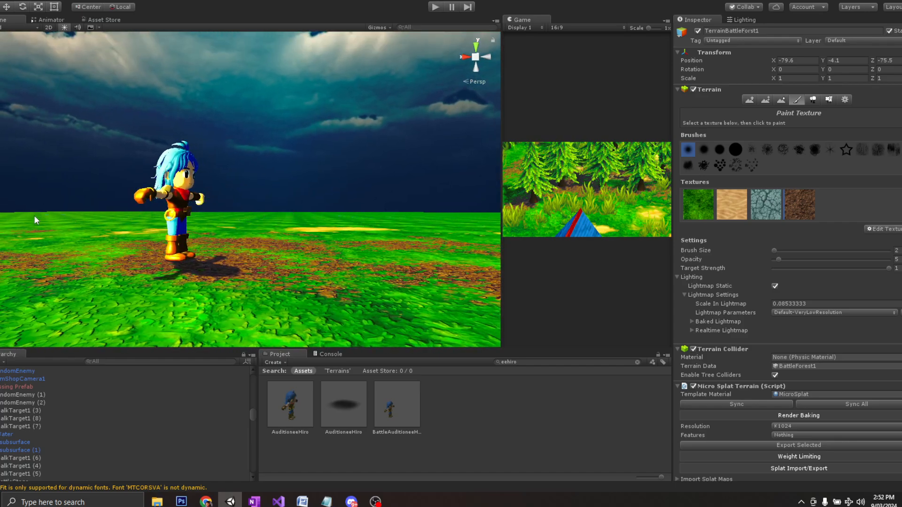
alt+drag(301, 214, 338, 210)
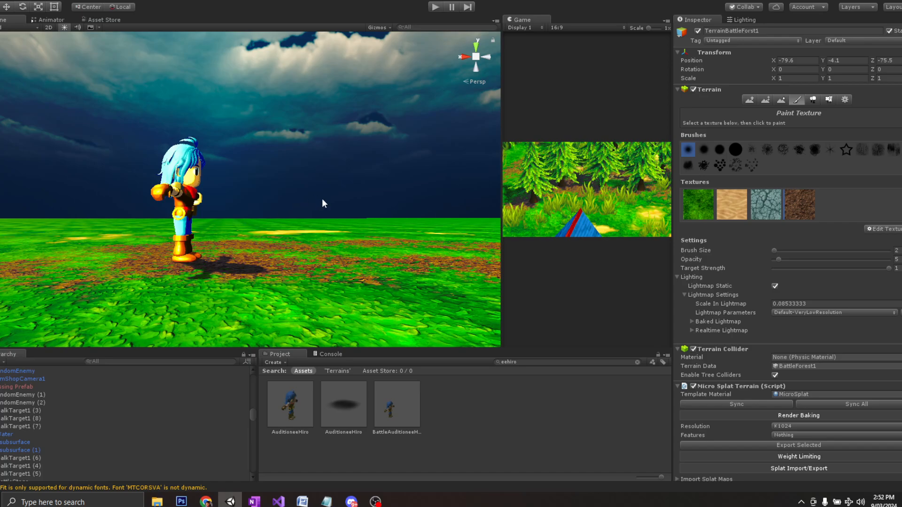
alt+drag(266, 241, 202, 343)
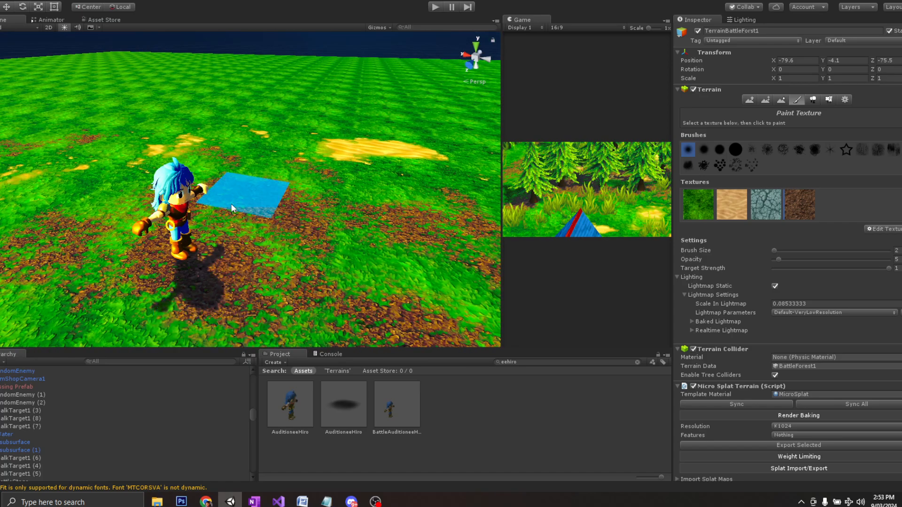
scroll(234, 202, down, 10)
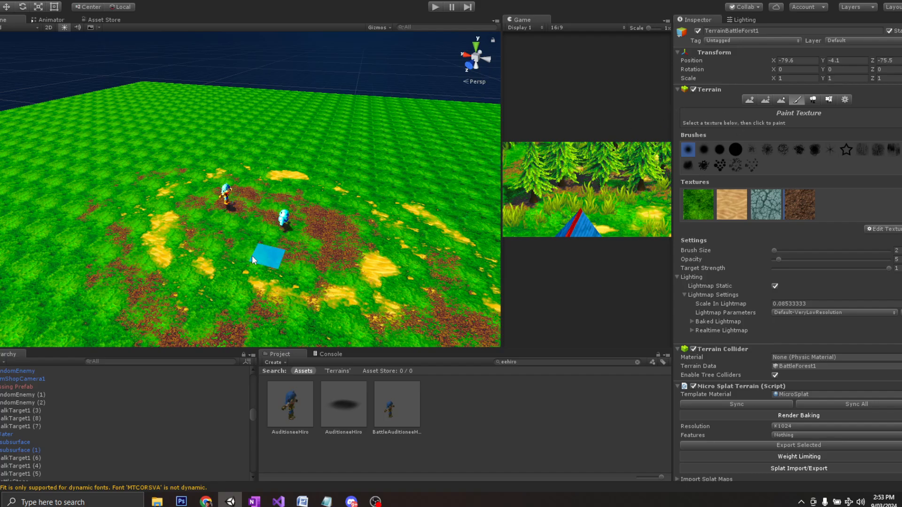
alt+drag(252, 256, 441, 219)
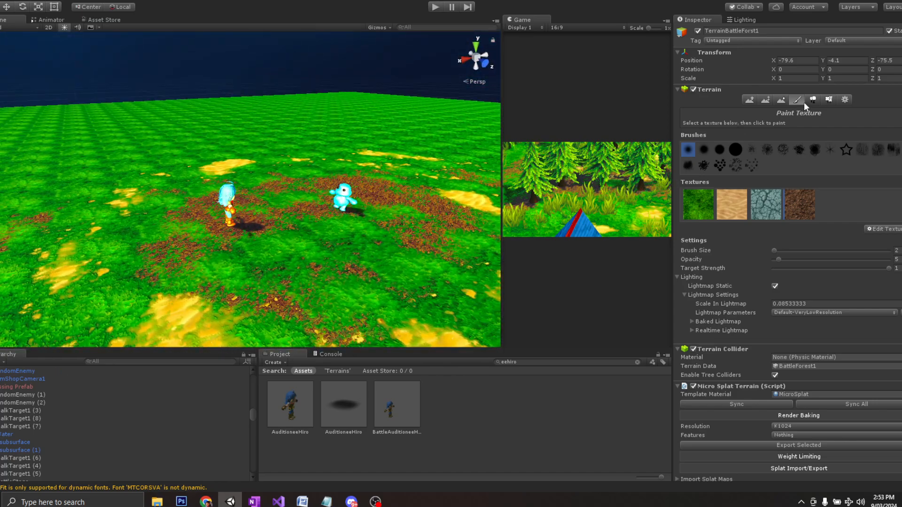
Switch the terrain to Paint Height and set the brush size to 45.
click(766, 100)
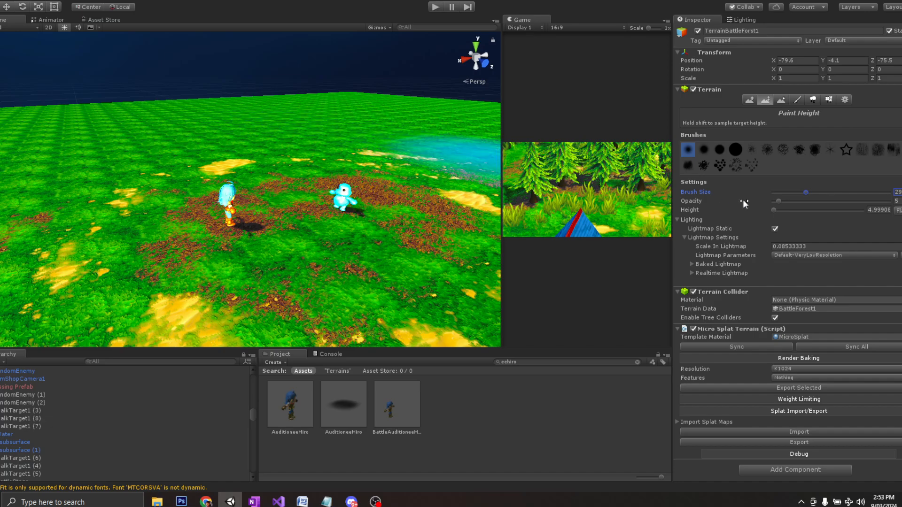
scroll(238, 131, down, 10)
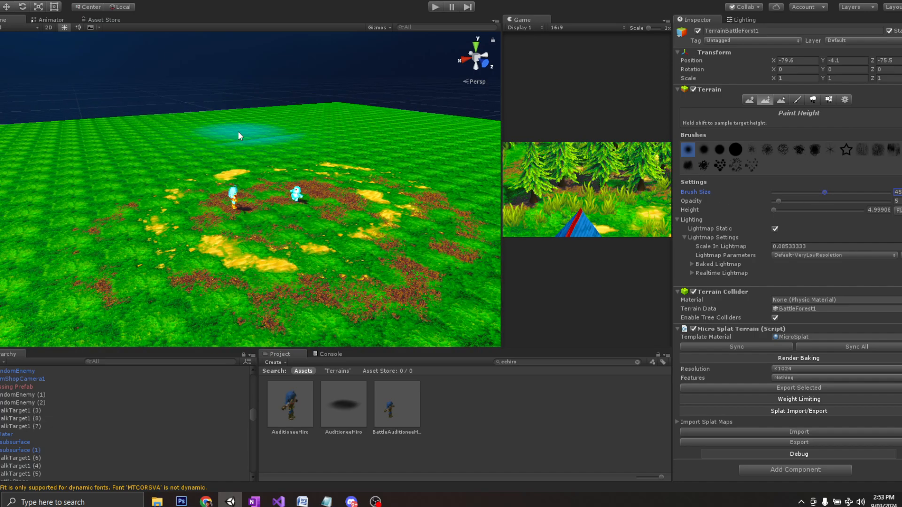
scroll(276, 213, down, 2)
Examine the village terrain's forest and surrounding slopes, and compare them with the flat ground around the battle area.
alt+drag(293, 237, 252, 211)
middle_drag(257, 248, 282, 201)
alt+drag(282, 202, 263, 220)
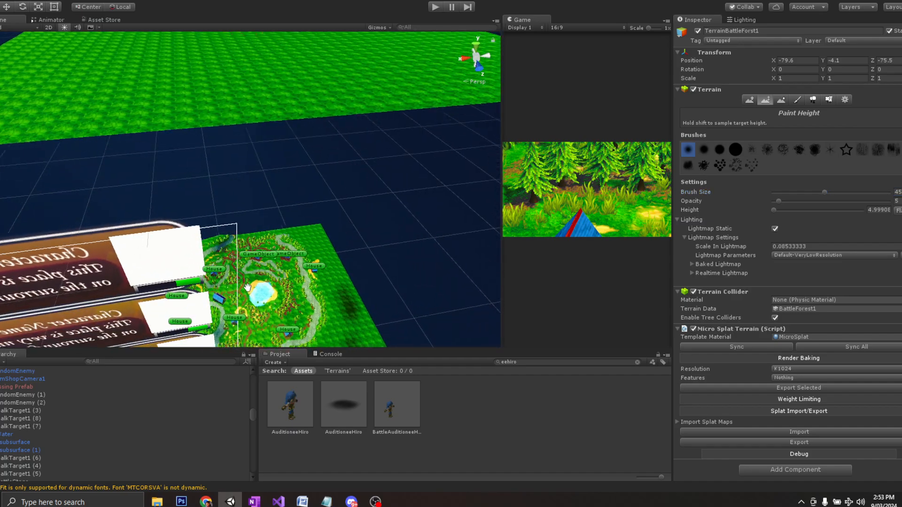
middle_drag(263, 221, 254, 472)
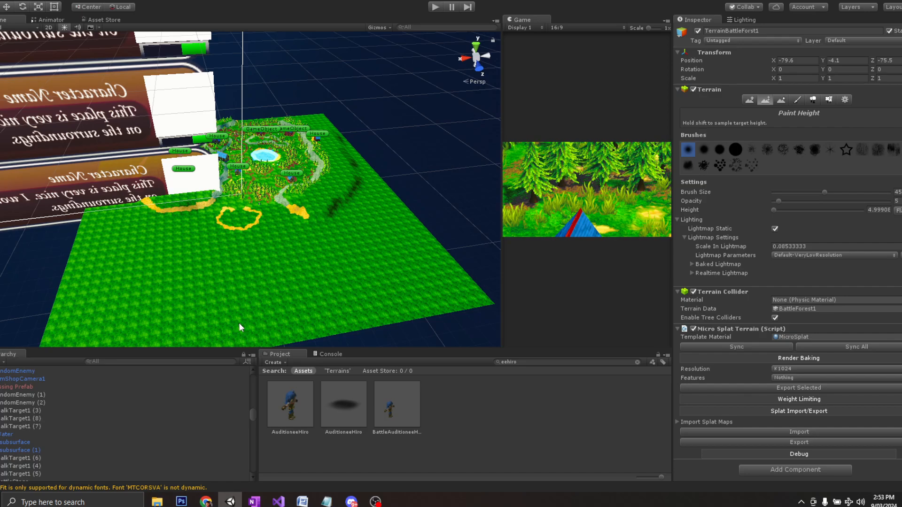
scroll(239, 323, up, 4)
scroll(269, 196, up, 4)
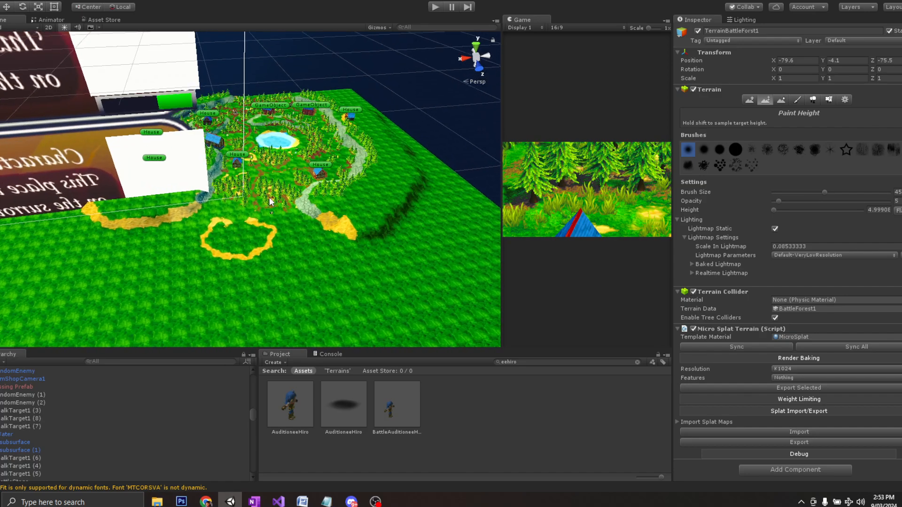
scroll(233, 108, down, 8)
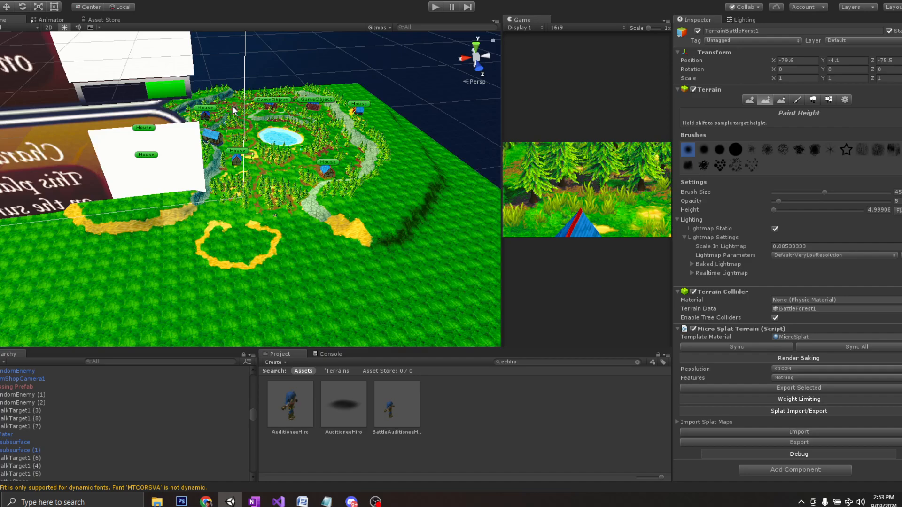
alt+drag(234, 111, 242, 85)
middle_drag(242, 84, 278, 477)
alt+drag(277, 165, 268, 207)
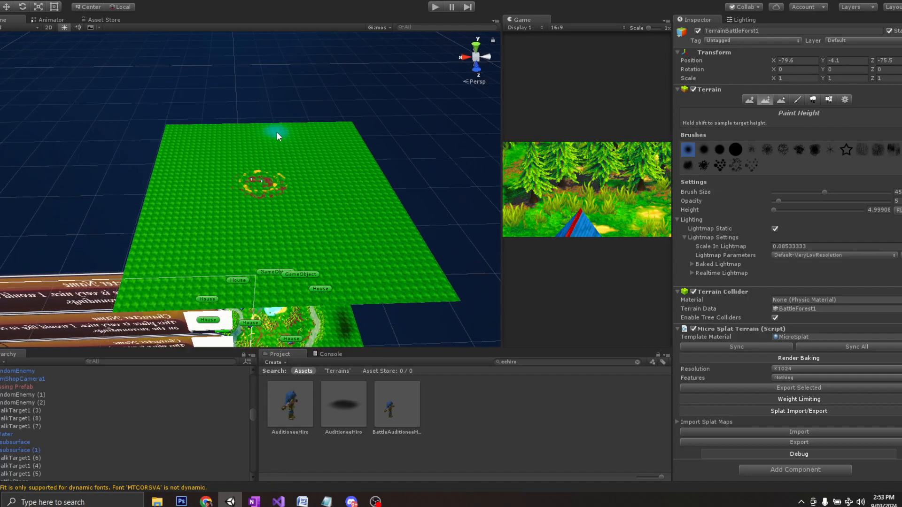
scroll(266, 180, up, 10)
middle_drag(277, 134, 250, 202)
scroll(266, 180, down, 5)
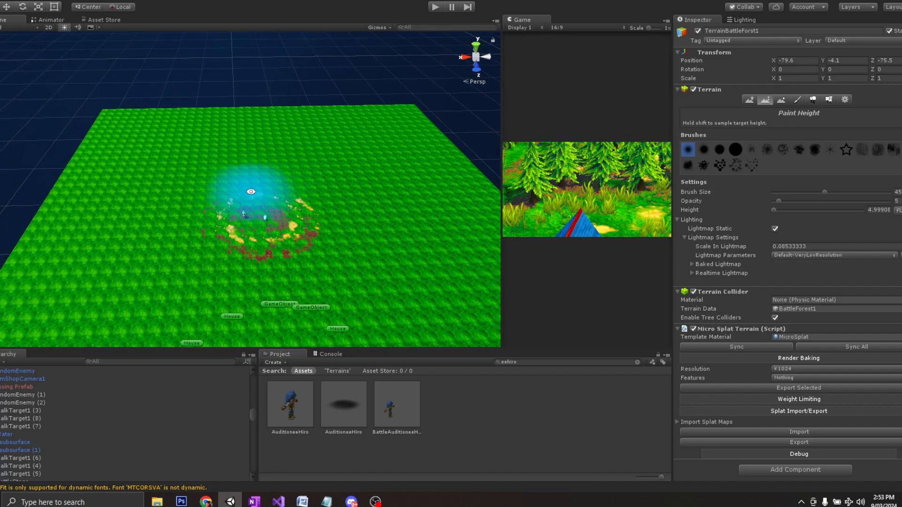
scroll(250, 202, up, 6)
scroll(250, 205, down, 10)
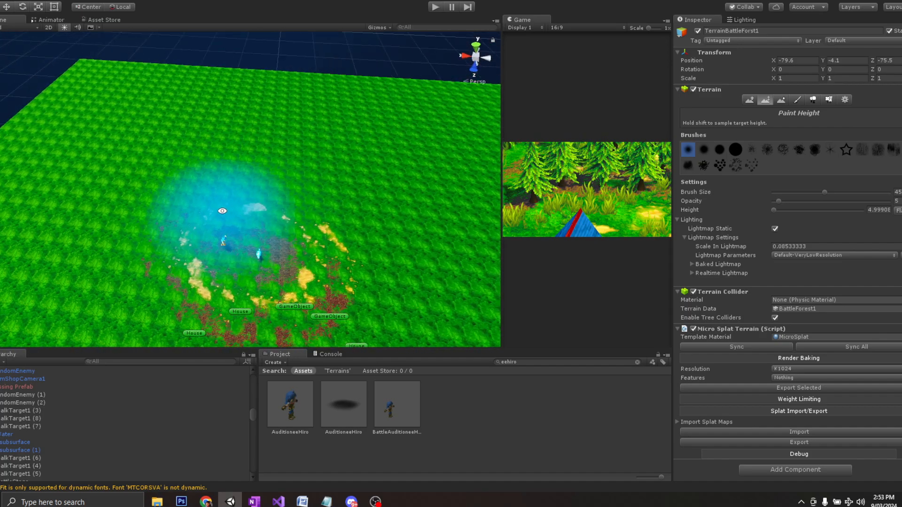
scroll(216, 243, down, 8)
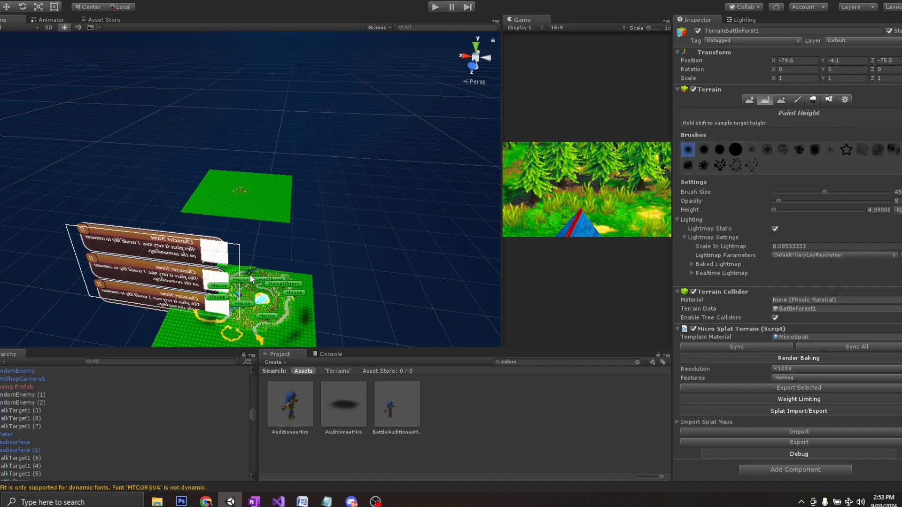
Raise gentle hills along the far edge of the battle terrain, behind the two characters, with Paint Height.
scroll(238, 145, up, 15)
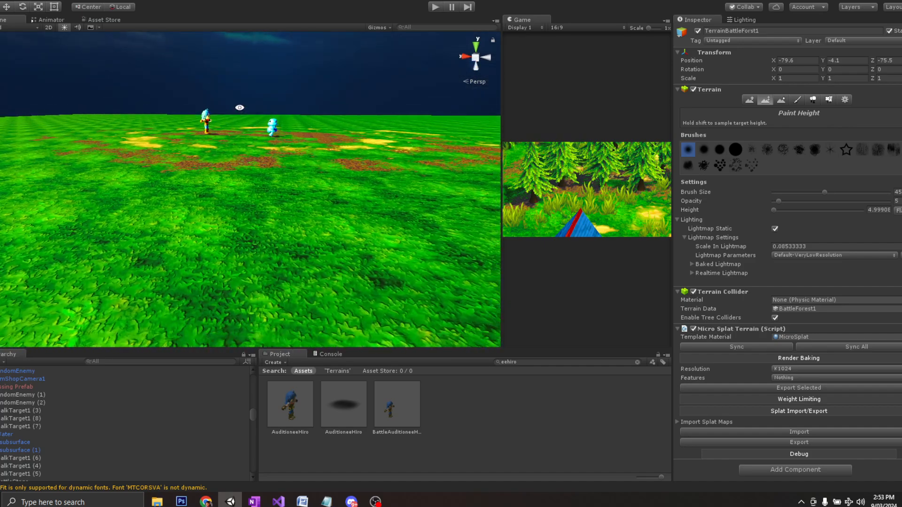
alt+drag(240, 107, 236, 200)
scroll(224, 111, down, 6)
middle_drag(225, 116, 244, 159)
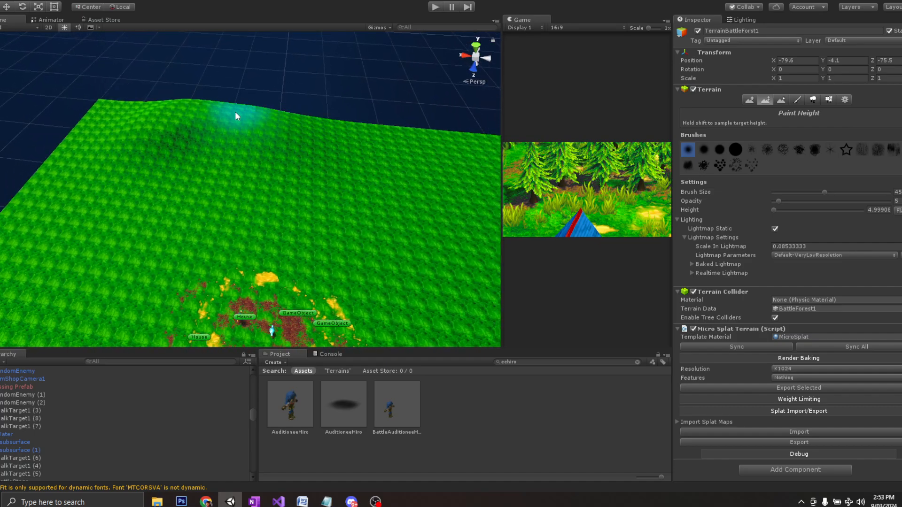
alt+drag(356, 197, 308, 179)
Raise the terrain's far corner and the adjoining side edge using Raise / Lower Terrain with a larger brush.
click(781, 101)
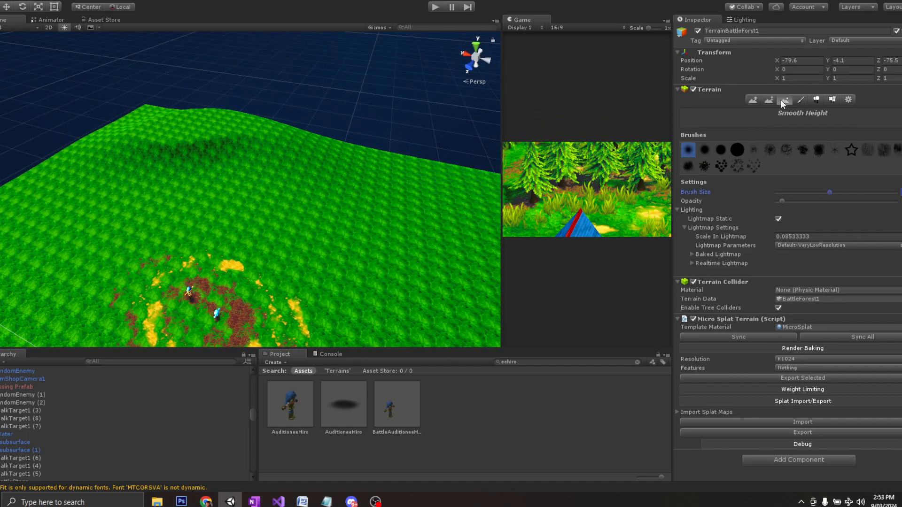
alt+drag(379, 168, 301, 129)
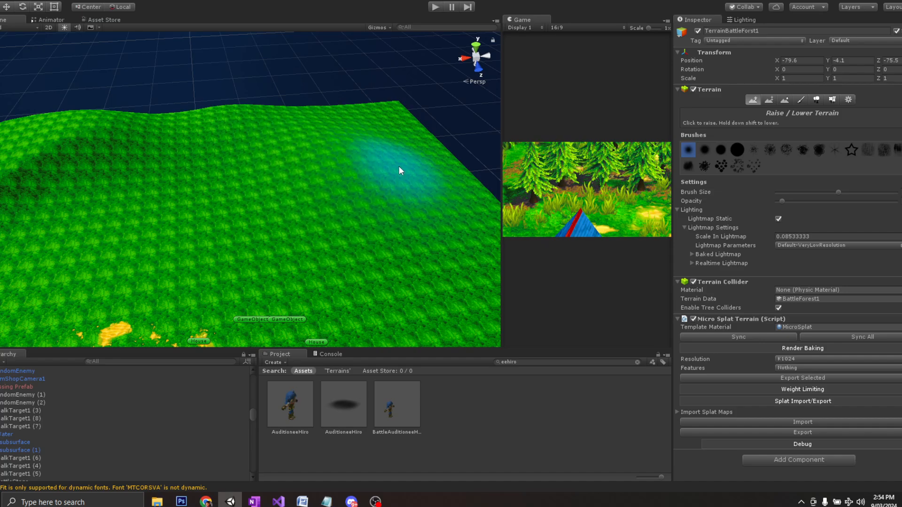
middle_drag(422, 161, 394, 168)
click(394, 204)
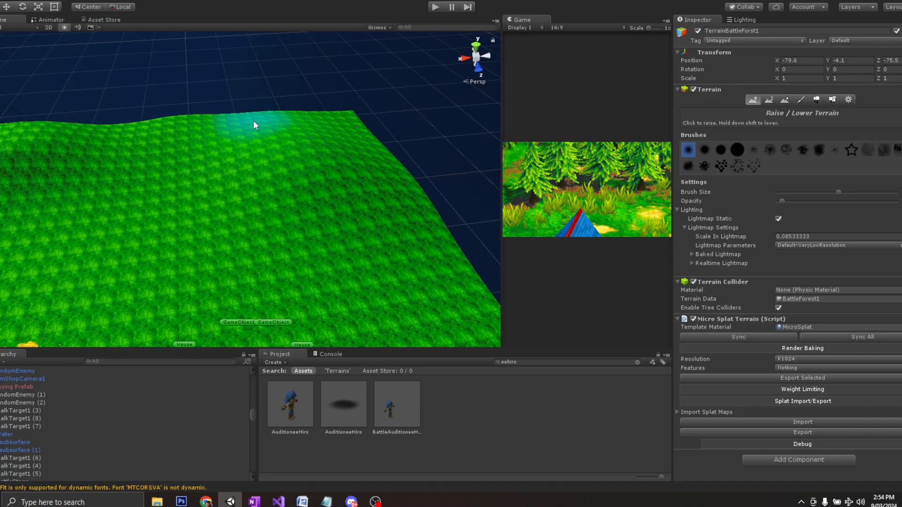
middle_drag(364, 274, 292, 183)
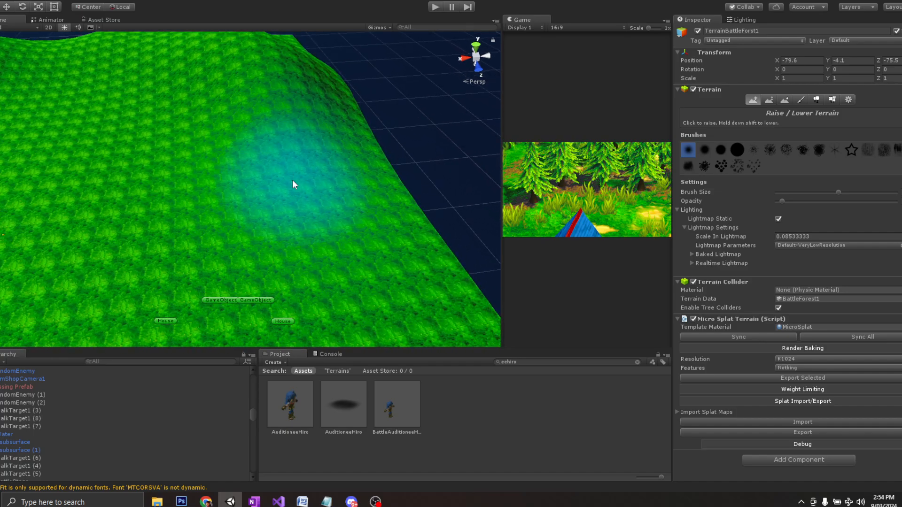
Continue the raised ridge along the side edge towards the terrain's near corner.
scroll(292, 180, down, 2)
mouse_move(292, 179)
alt+mouse_down()
mouse_move(301, 176)
mouse_move(285, 145)
alt+mouse_up()
scroll(265, 318, down, 3)
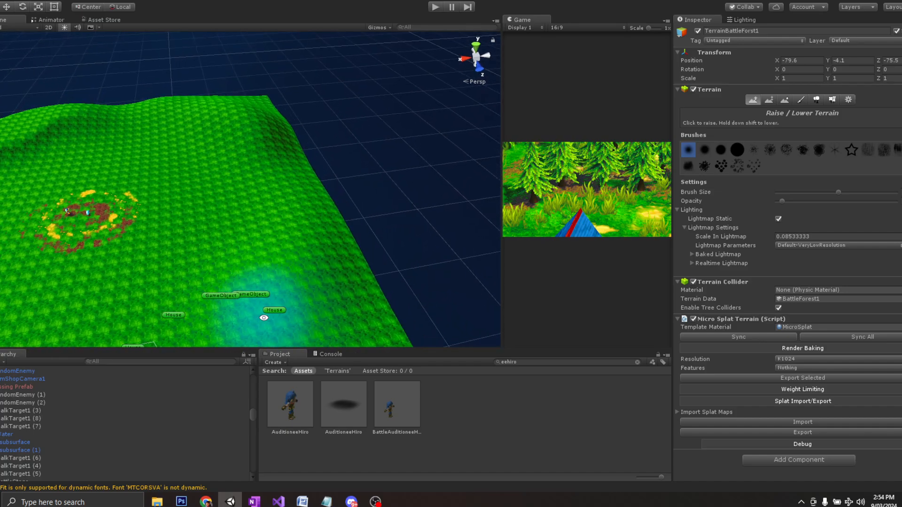
mouse_move(264, 315)
alt+mouse_down()
mouse_move(263, 252)
mouse_move(221, 305)
mouse_move(232, 282)
alt+mouse_up()
scroll(221, 306, down, 5)
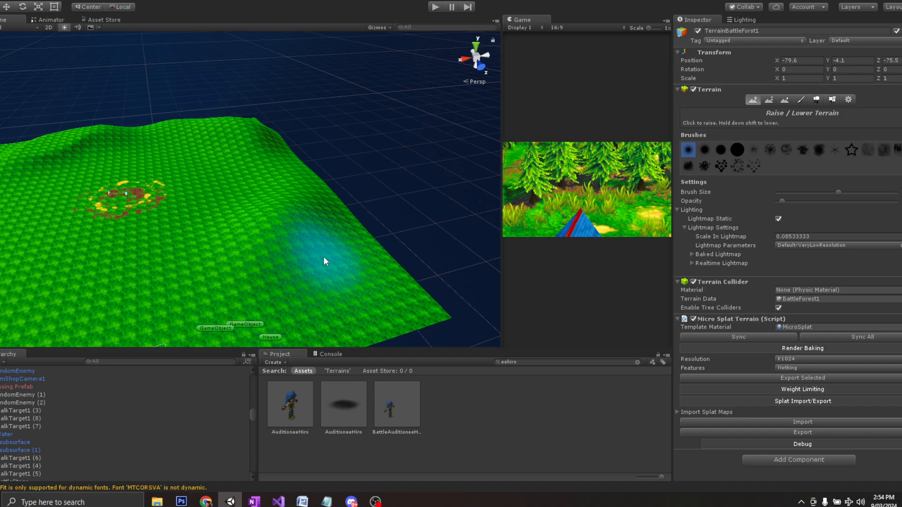
drag(323, 255, 265, 258)
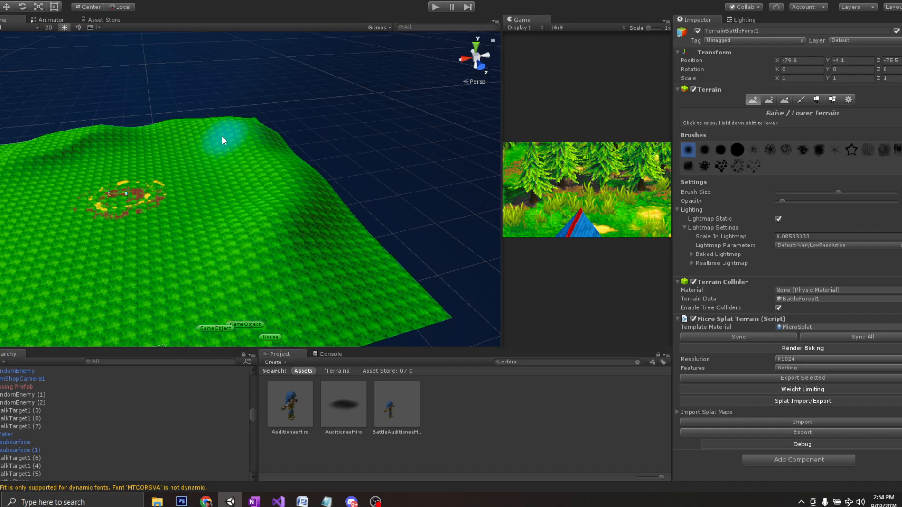
Raise the opposite side and the near edge, and build up the far hill so slopes surround the battle area.
alt+drag(28, 165, 112, 149)
mouse_move(95, 202)
mouse_down()
mouse_move(66, 222)
mouse_move(95, 302)
mouse_up()
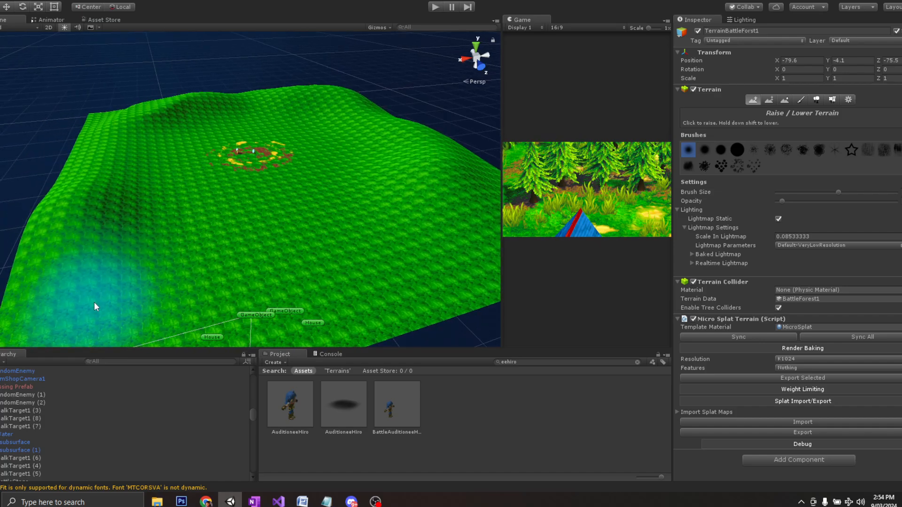
scroll(94, 302, down, 3)
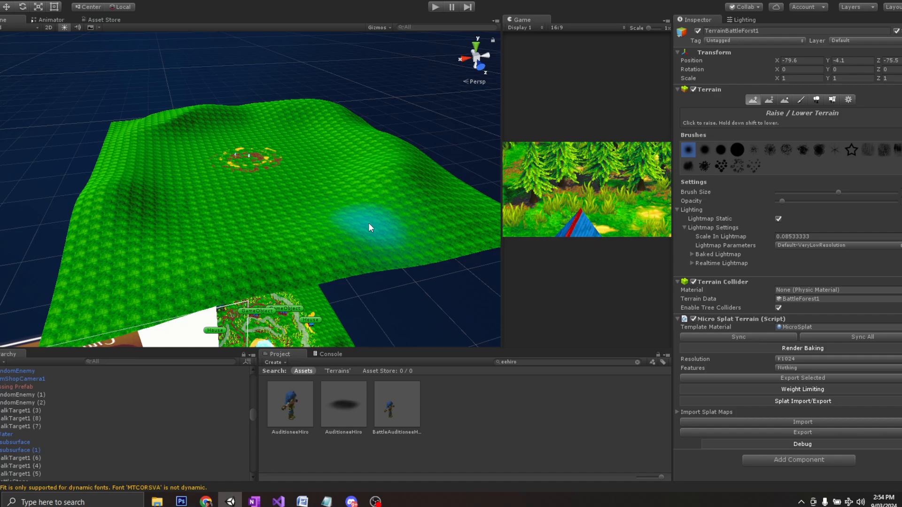
mouse_move(369, 228)
mouse_down()
mouse_move(381, 203)
mouse_move(204, 252)
mouse_move(144, 228)
mouse_move(117, 168)
mouse_move(161, 121)
mouse_move(207, 105)
mouse_up()
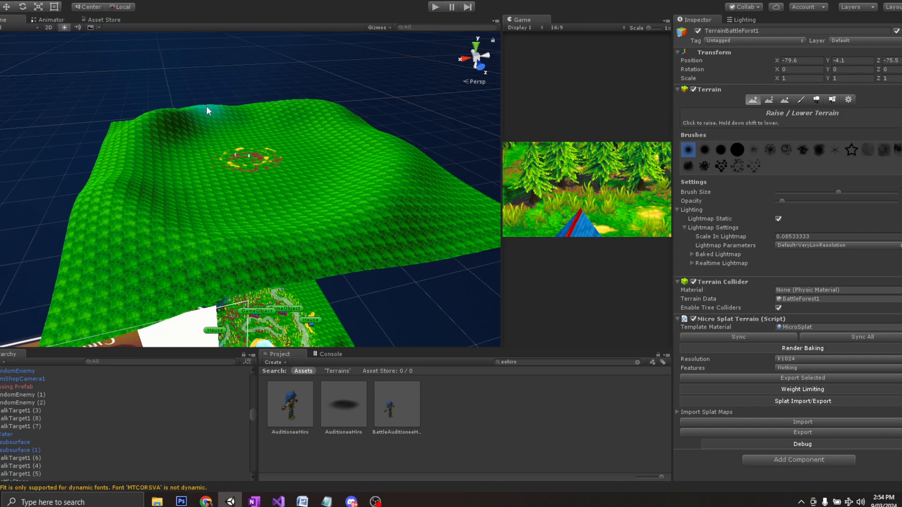
Raise another peak on the far edge towards the terrain's corner, beside the existing hill.
middle_drag(231, 107, 249, 208)
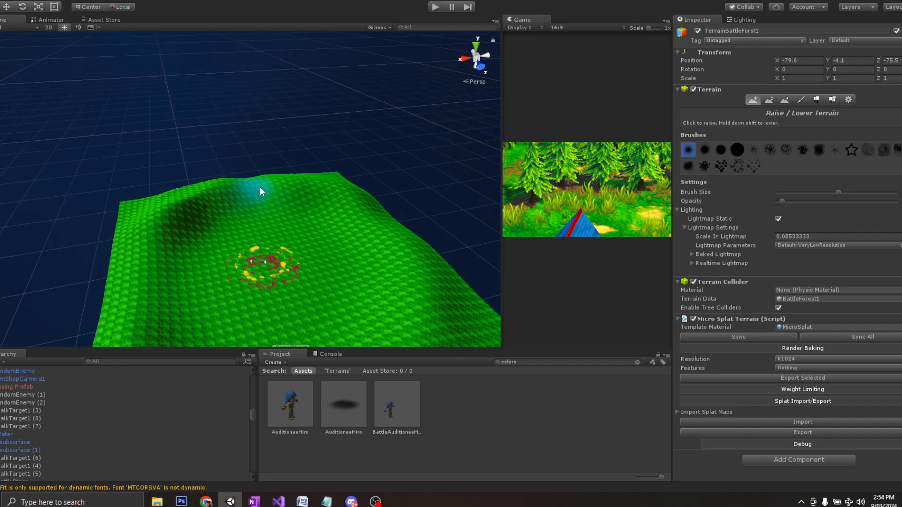
click(302, 192)
scroll(307, 237, down, 3)
middle_drag(346, 288, 287, 252)
scroll(287, 252, up, 4)
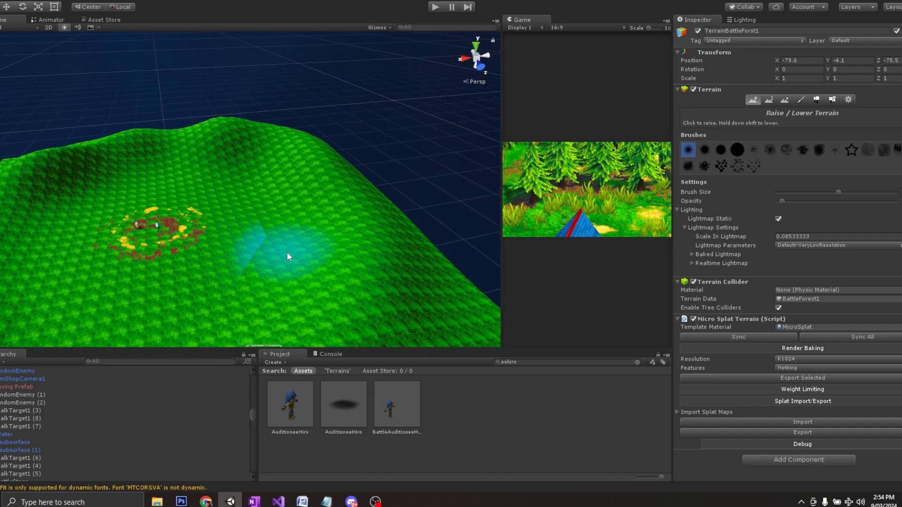
Raise the slope beyond the painted battle area towards the terrain's edge using Raise / Lower Terrain.
scroll(287, 252, down, 5)
scroll(199, 209, up, 1)
scroll(198, 208, up, 8)
alt+drag(198, 209, 302, 153)
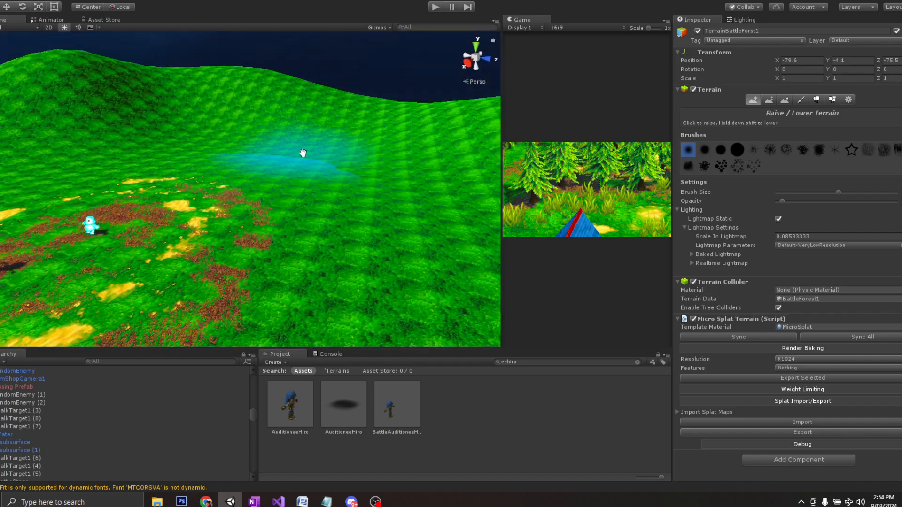
alt+drag(190, 181, 325, 249)
middle_drag(221, 154, 247, 157)
alt+drag(247, 157, 306, 254)
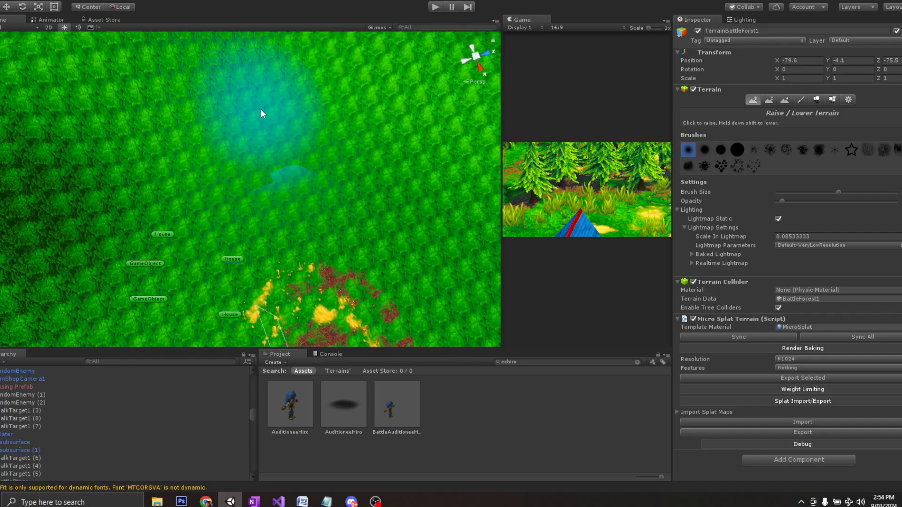
middle_drag(262, 111, 290, 198)
click(168, 197)
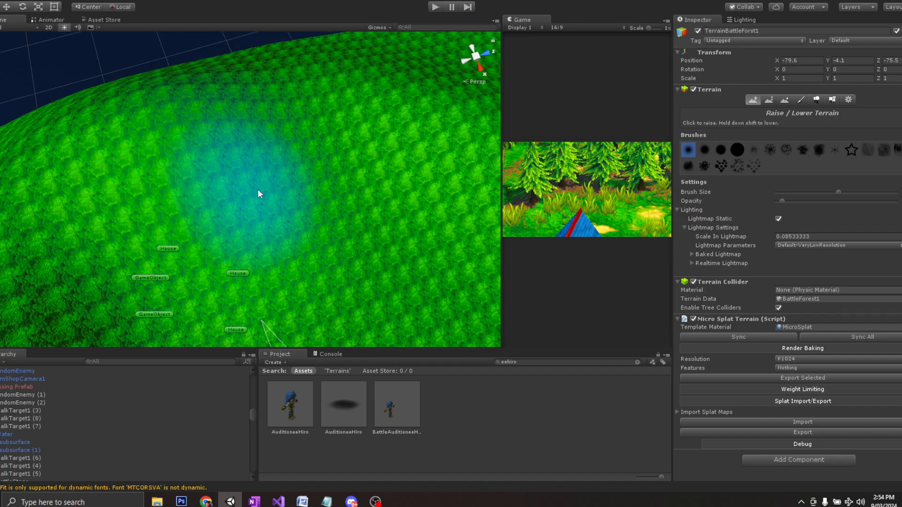
Inspect the raised hills from above and along the terrain's edges and corners.
scroll(253, 187, down, 3)
middle_drag(351, 211, 236, 145)
middle_drag(332, 94, 320, 172)
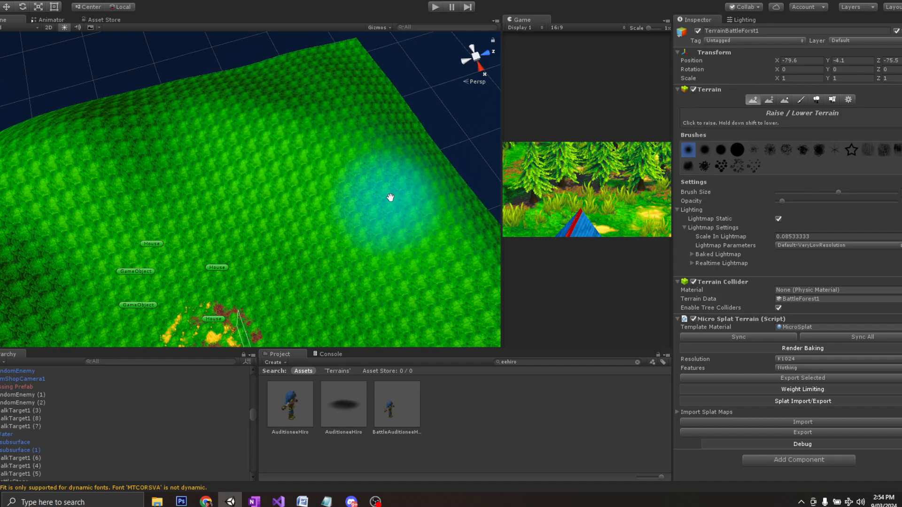
middle_drag(391, 198, 301, 118)
scroll(286, 216, down, 6)
middle_drag(296, 215, 233, 1)
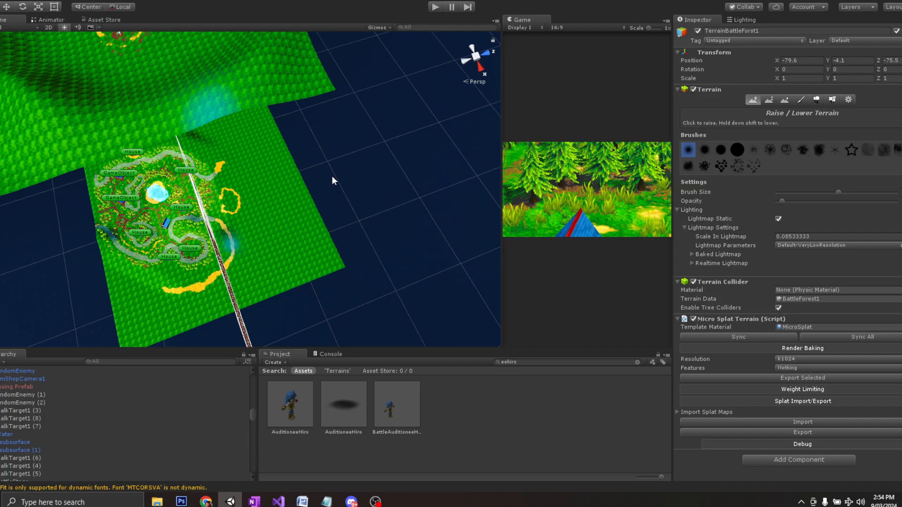
middle_drag(193, 205, 255, 296)
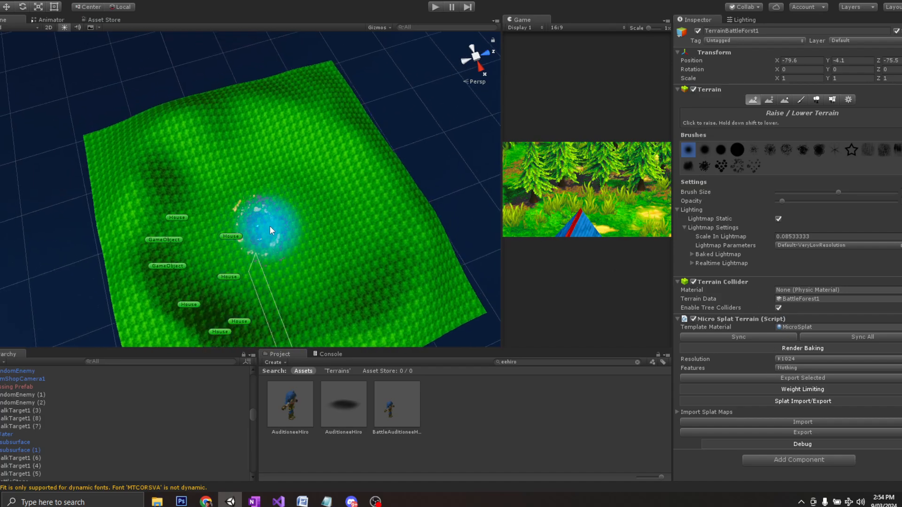
scroll(264, 230, up, 6)
alt+drag(264, 230, 123, 174)
middle_drag(123, 175, 284, 190)
alt+drag(284, 190, 199, 185)
middle_drag(199, 185, 365, 159)
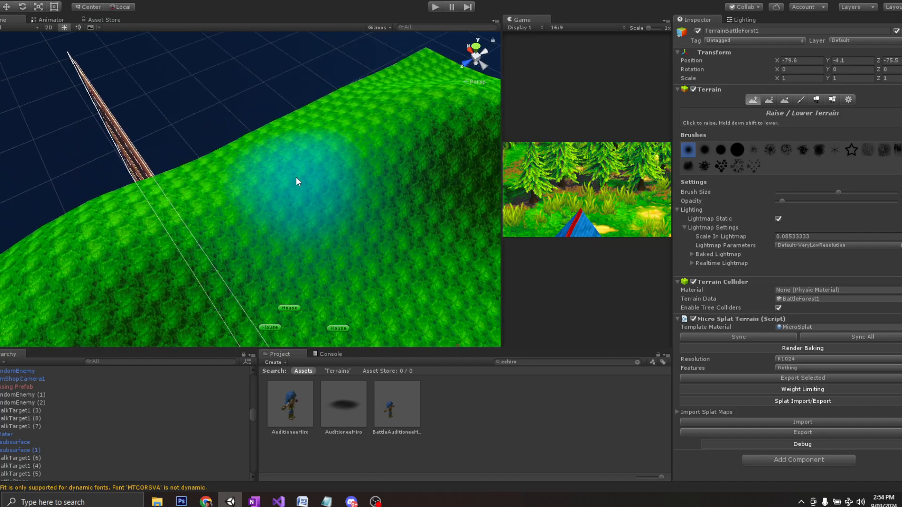
middle_drag(423, 197, 176, 226)
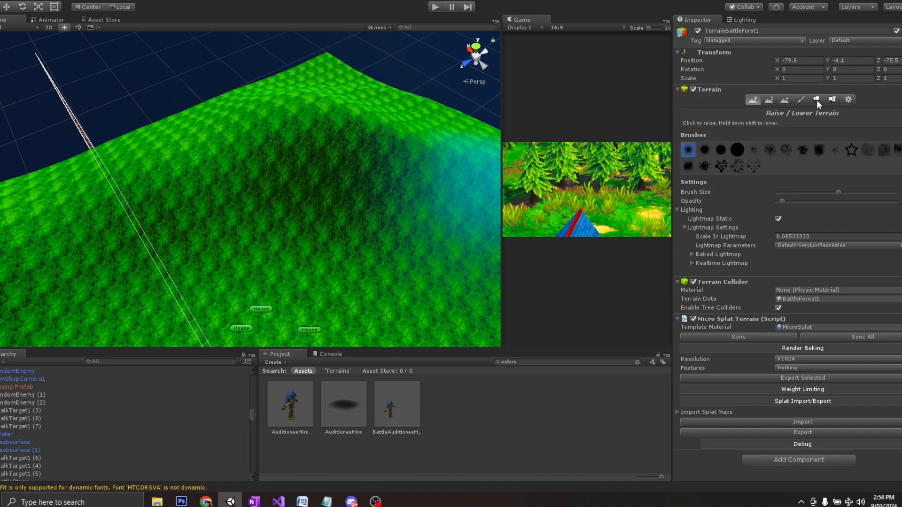
Examine the corner hills and ridge slopes from several angles around the battle area.
mouse_move(252, 175)
alt+mouse_down()
mouse_move(326, 175)
mouse_move(309, 144)
alt+mouse_up()
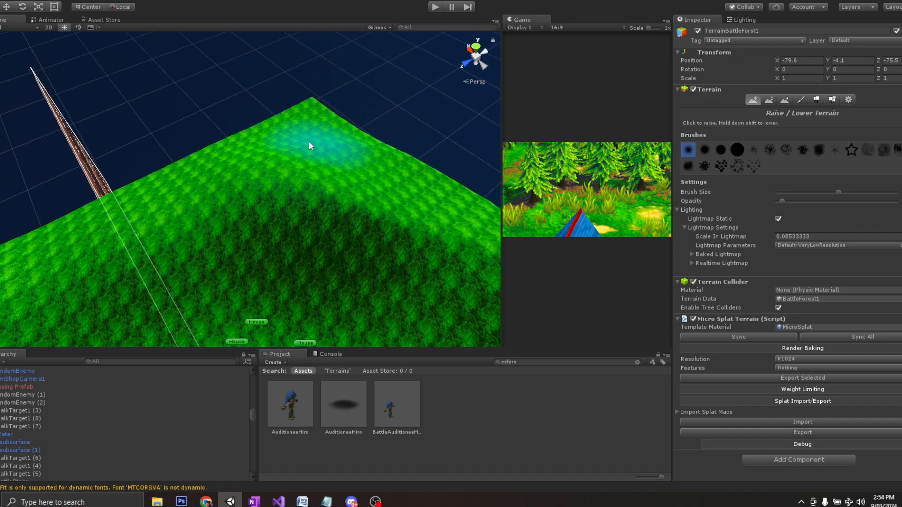
middle_drag(193, 230, 258, 198)
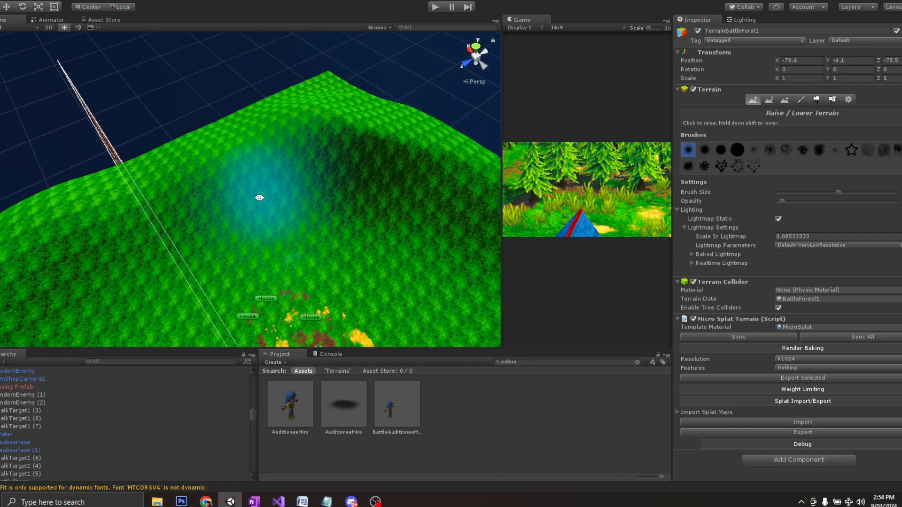
alt+drag(258, 197, 203, 136)
middle_drag(202, 136, 355, 117)
alt+drag(354, 117, 278, 148)
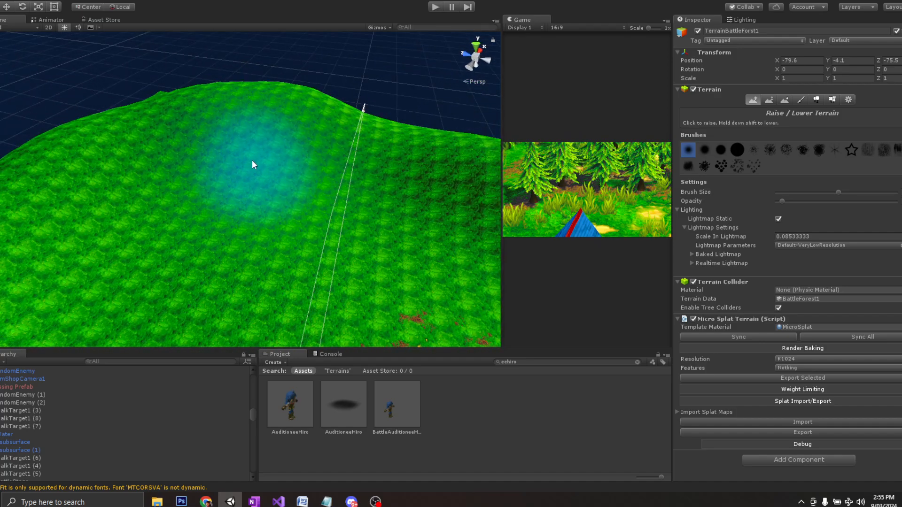
mouse_move(277, 259)
middle_down()
mouse_move(238, 100)
mouse_move(209, 52)
middle_up()
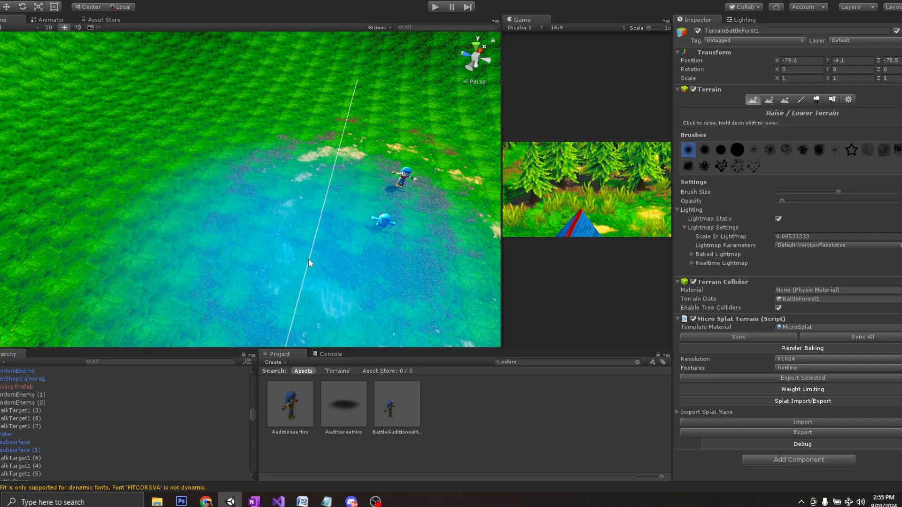
middle_drag(221, 183, 292, 211)
alt+drag(291, 212, 235, 158)
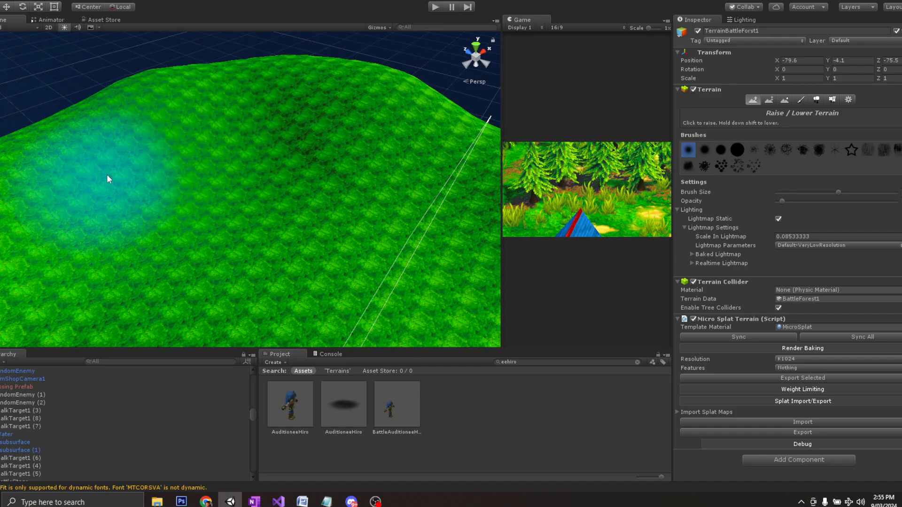
mouse_move(107, 178)
alt+mouse_down()
mouse_move(193, 155)
mouse_move(165, 154)
mouse_move(162, 168)
alt+mouse_up()
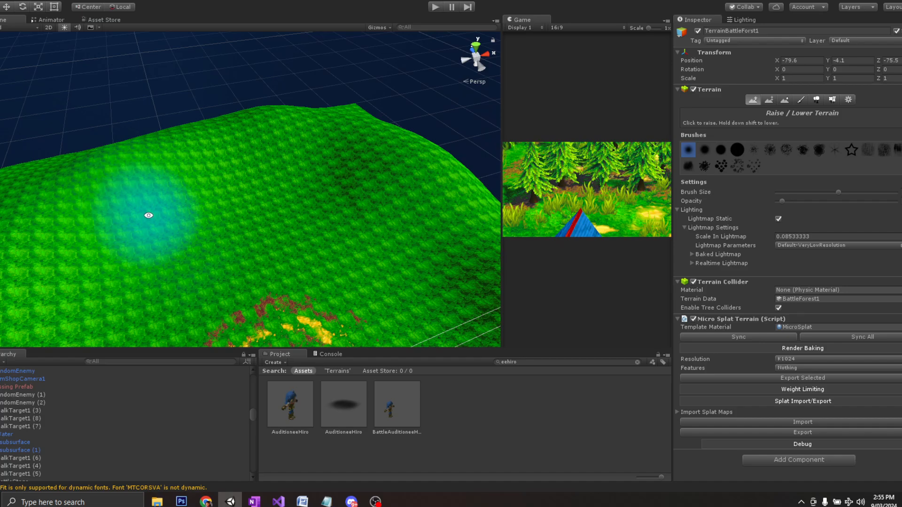
alt+drag(148, 215, 172, 192)
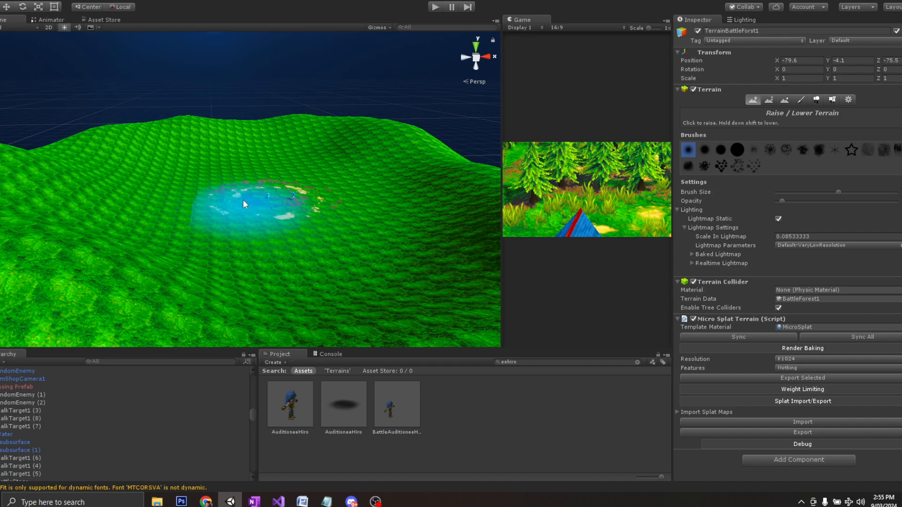
alt+drag(209, 249, 164, 198)
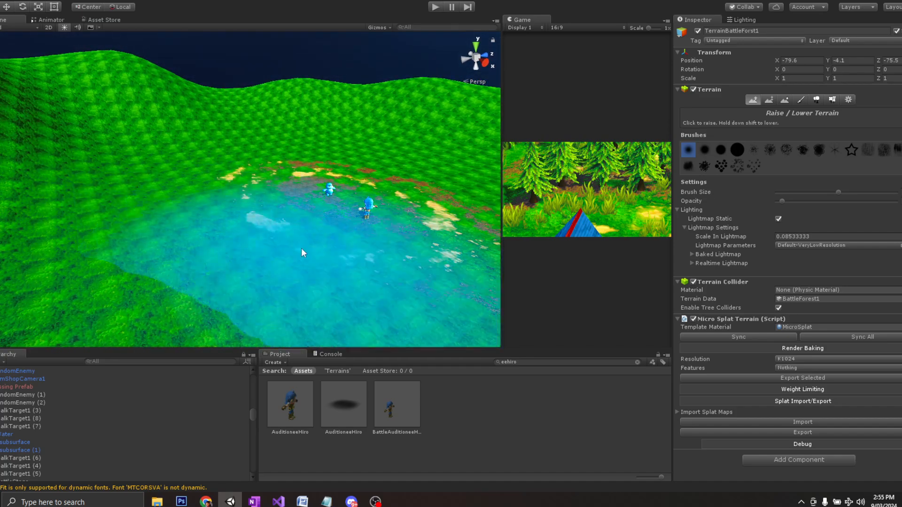
Check from near and far how the hills surround the battle area and its two characters.
scroll(195, 183, down, 10)
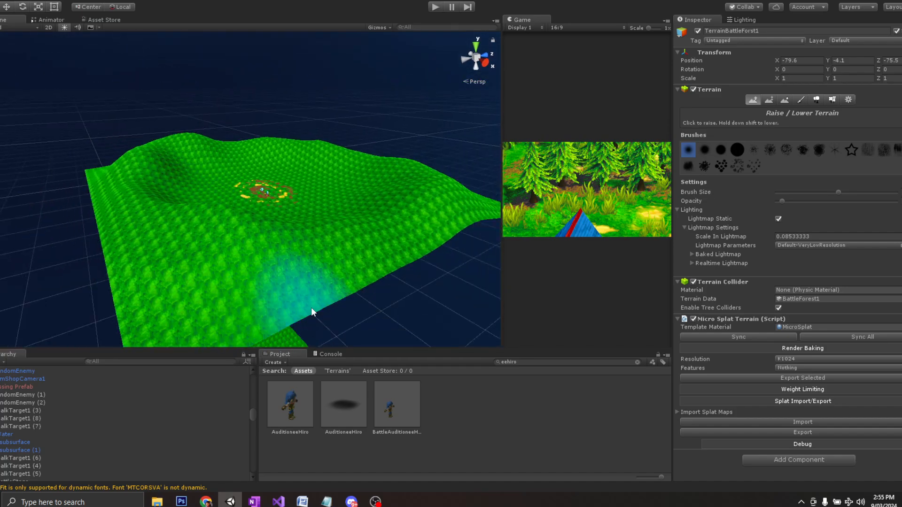
scroll(284, 333, up, 10)
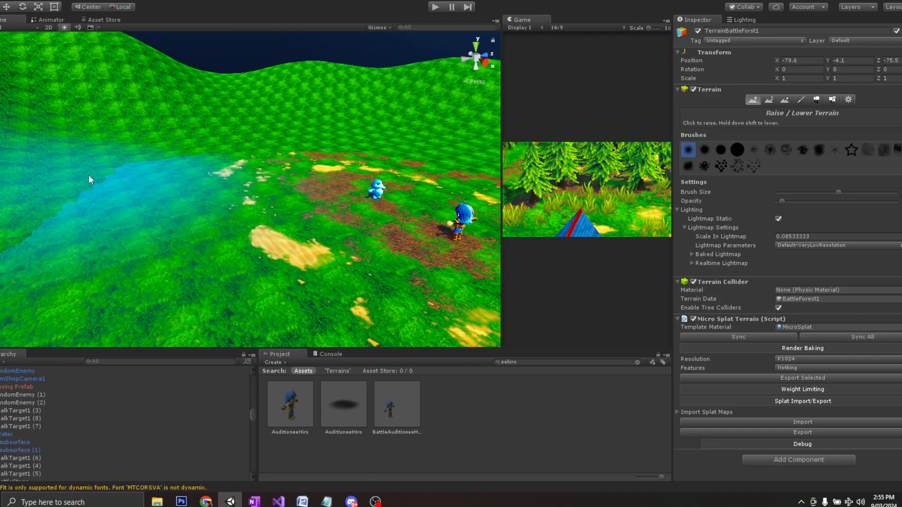
scroll(89, 175, down, 5)
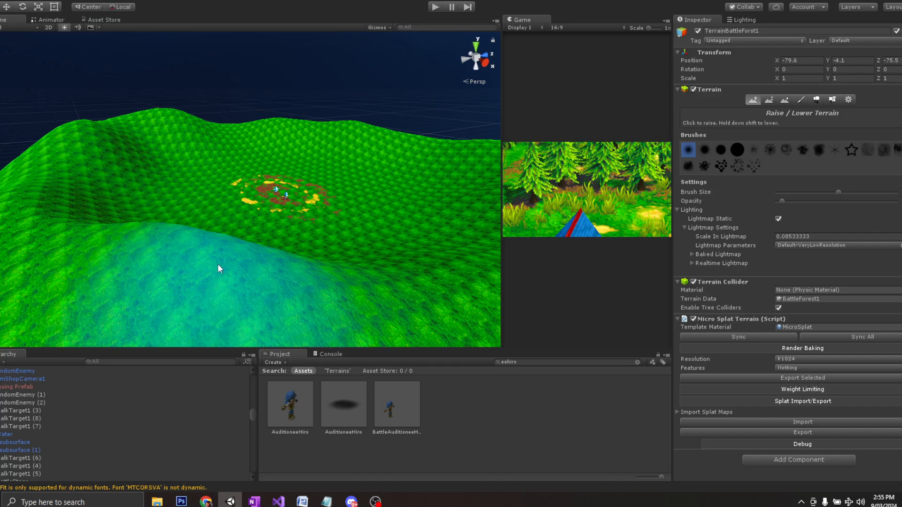
scroll(265, 236, down, 5)
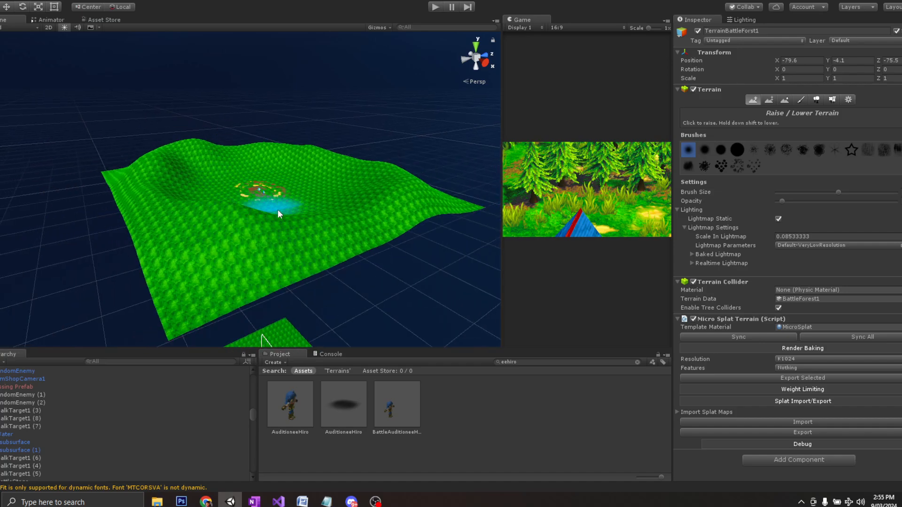
scroll(278, 210, up, 5)
scroll(278, 209, up, 3)
alt+drag(275, 207, 177, 238)
scroll(185, 230, down, 4)
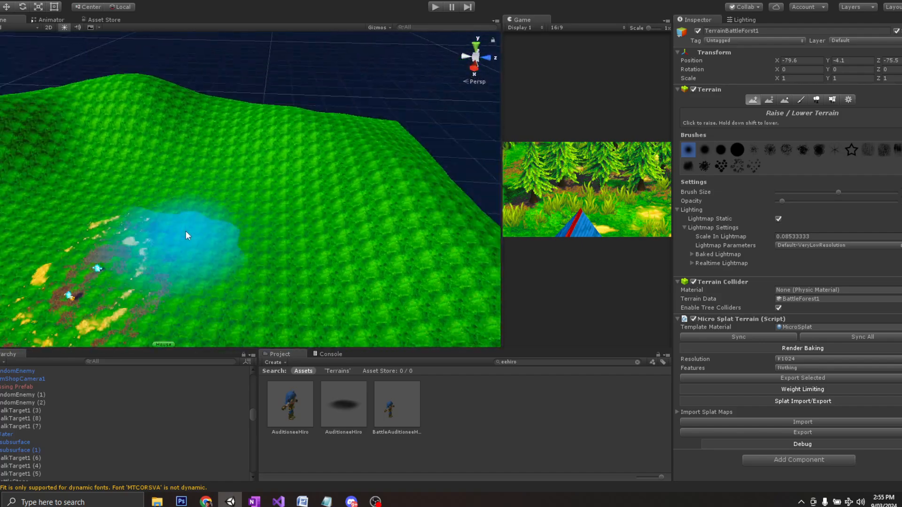
middle_drag(147, 213, 263, 213)
scroll(265, 216, up, 5)
scroll(265, 215, down, 5)
scroll(281, 215, up, 3)
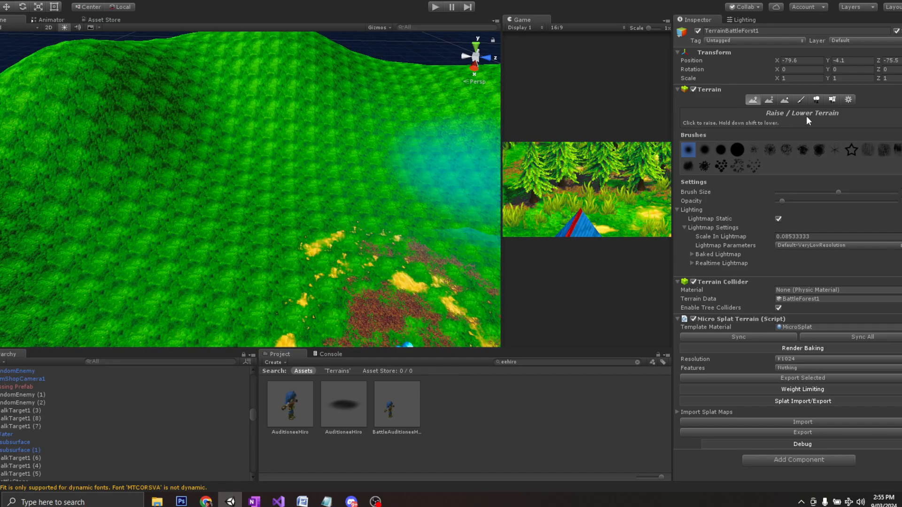
Activate the Paint Height tool with a target height of 0.
click(801, 100)
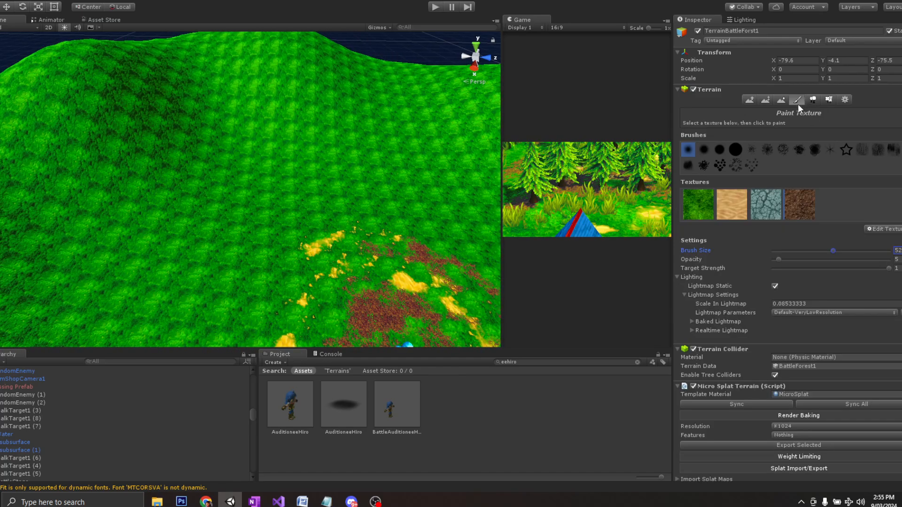
click(766, 100)
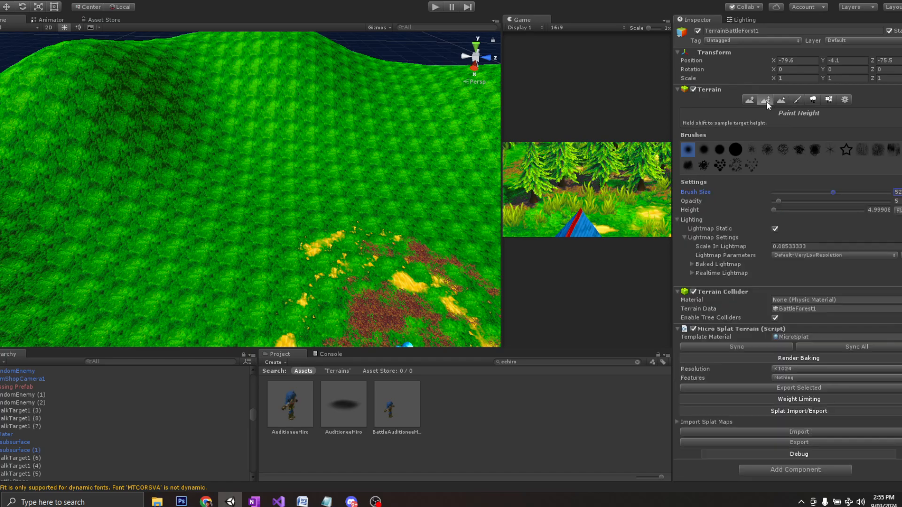
scroll(329, 257, down, 3)
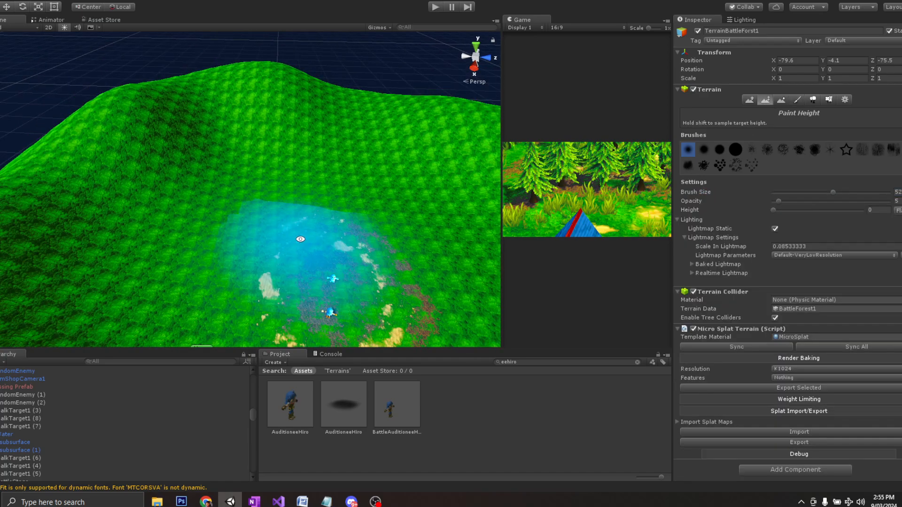
alt+drag(330, 258, 251, 230)
middle_drag(251, 230, 246, 212)
alt+drag(246, 212, 237, 238)
scroll(248, 244, up, 4)
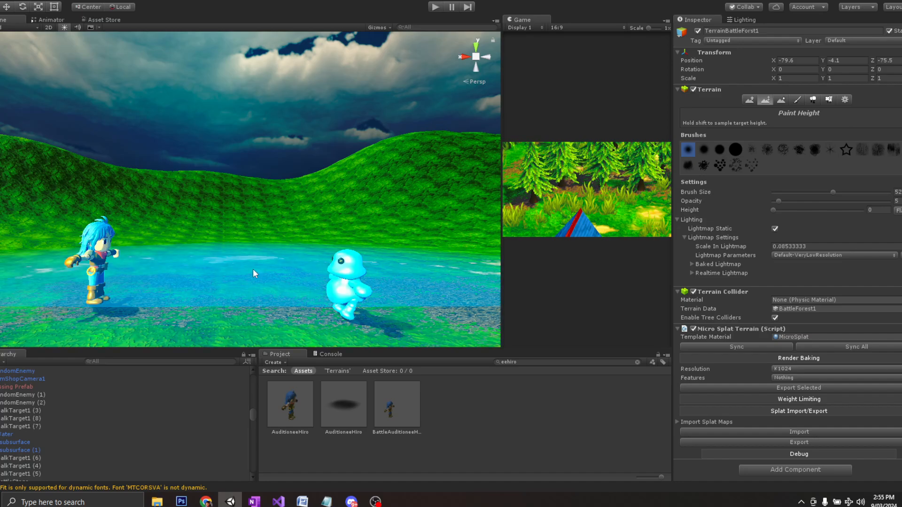
Set the Paint Height brush size to 10, keeping the target height at 0.
alt+drag(298, 220, 259, 146)
middle_drag(259, 146, 269, 181)
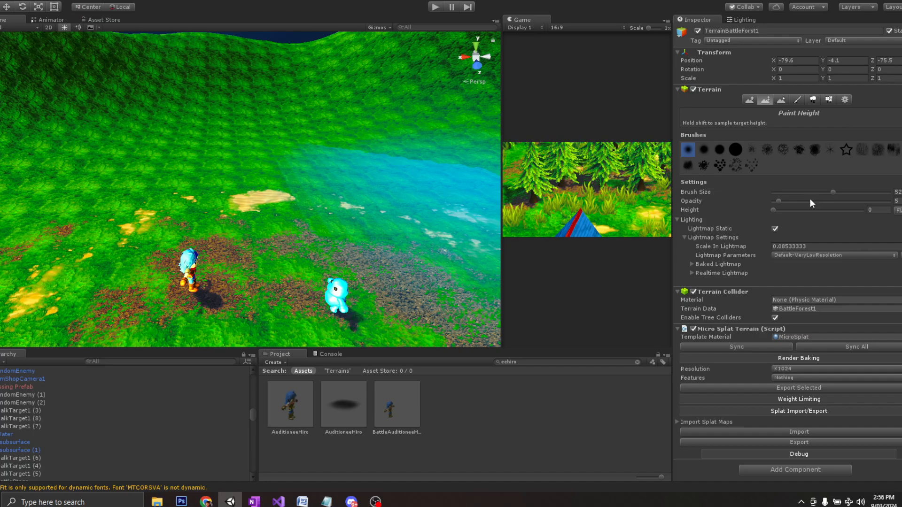
click(798, 192)
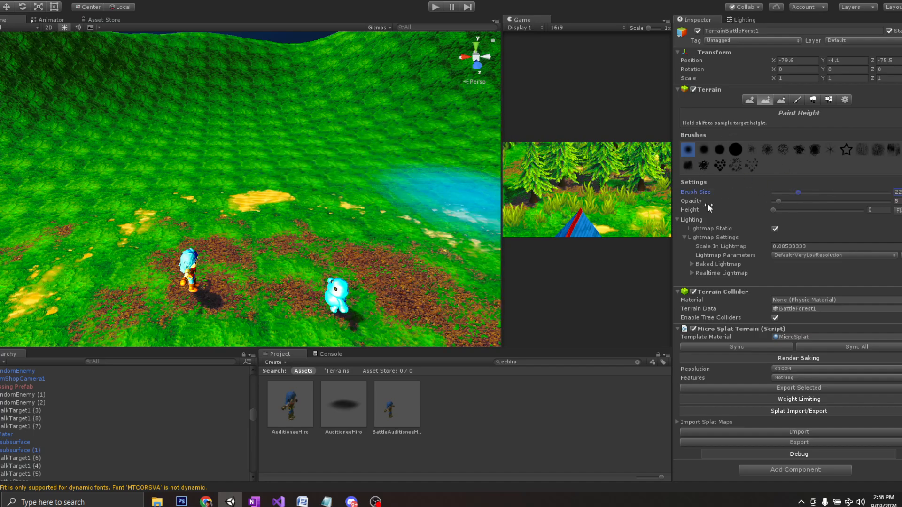
text(30)
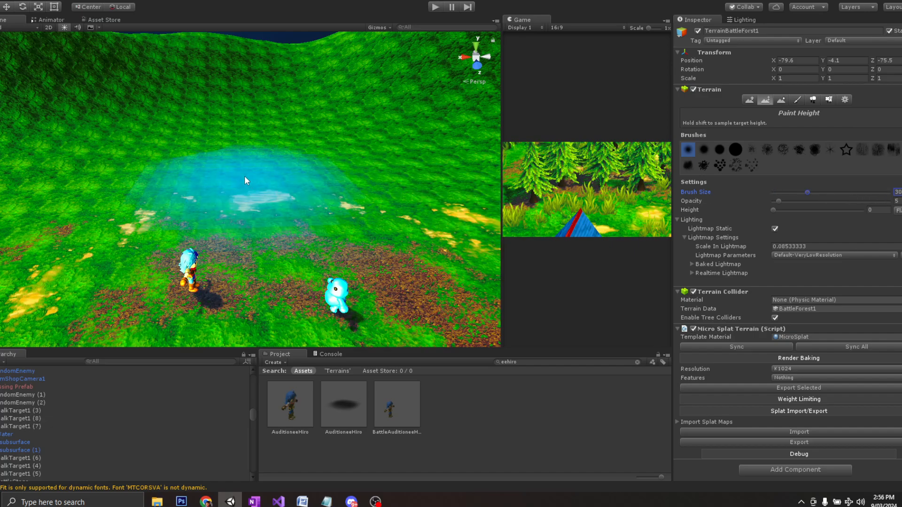
text(10)
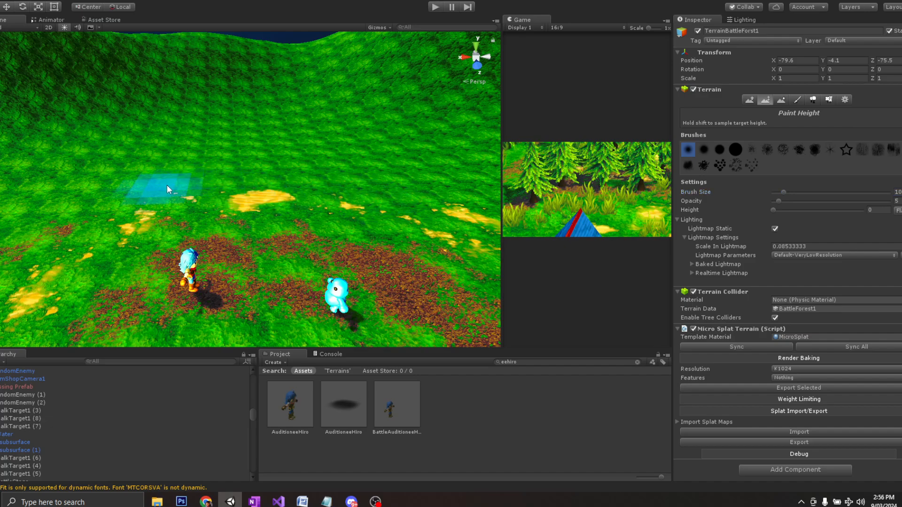
scroll(204, 186, up, 2)
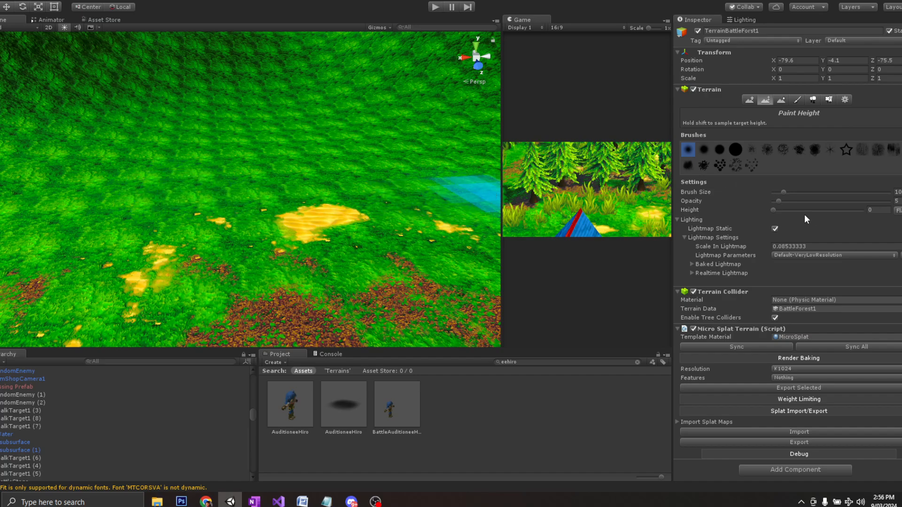
drag(780, 210, 766, 210)
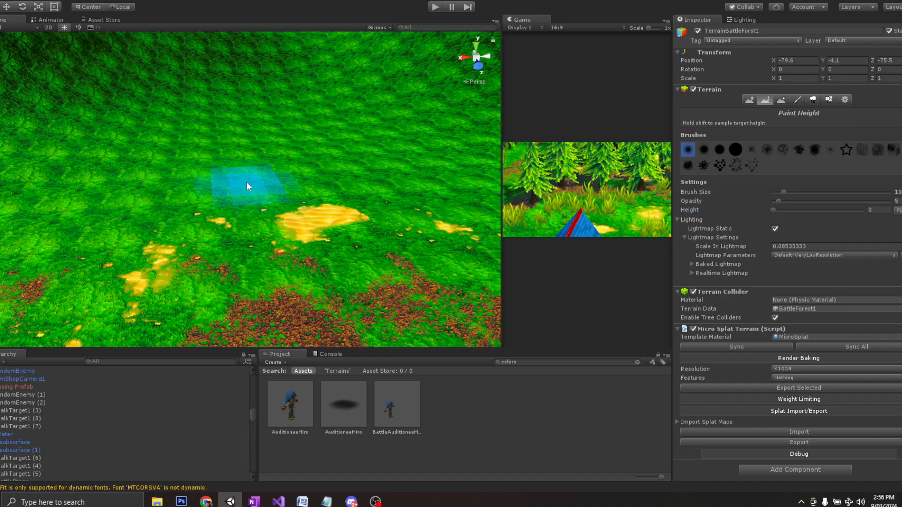
Review the painted battle area and the surrounding hills from behind the characters, both far away and close up.
mouse_move(246, 183)
alt+mouse_down()
mouse_move(303, 169)
mouse_move(289, 138)
mouse_move(249, 119)
mouse_move(238, 123)
alt+mouse_up()
scroll(237, 119, down, 10)
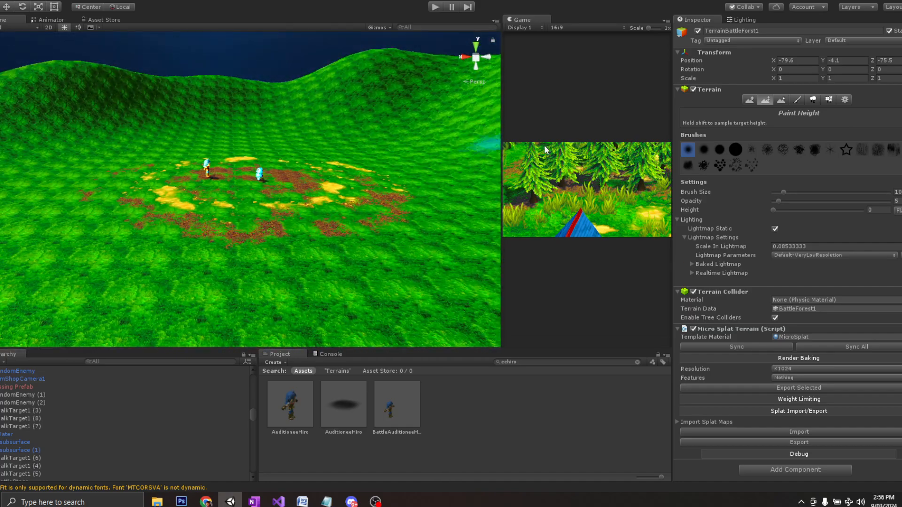
scroll(287, 142, down, 10)
scroll(286, 142, up, 4)
mouse_move(287, 142)
alt+mouse_down()
mouse_move(292, 106)
mouse_move(288, 153)
alt+mouse_up()
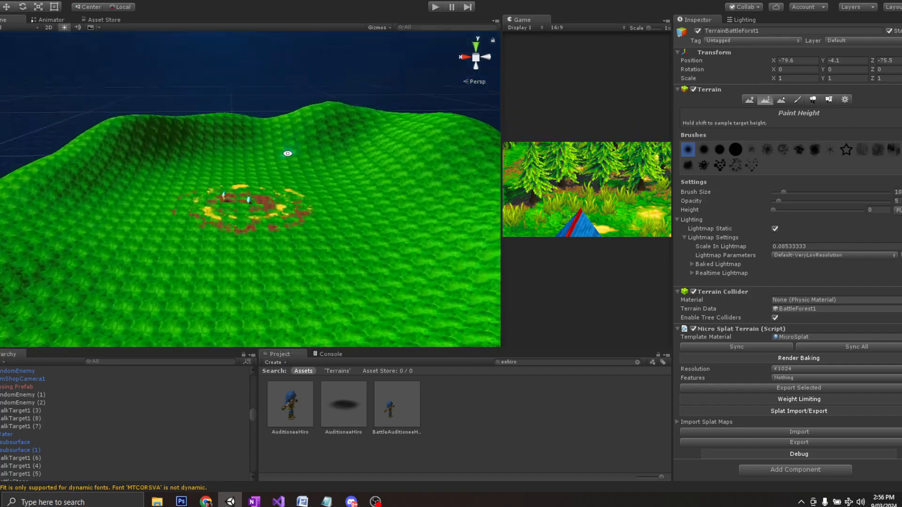
scroll(215, 235, up, 10)
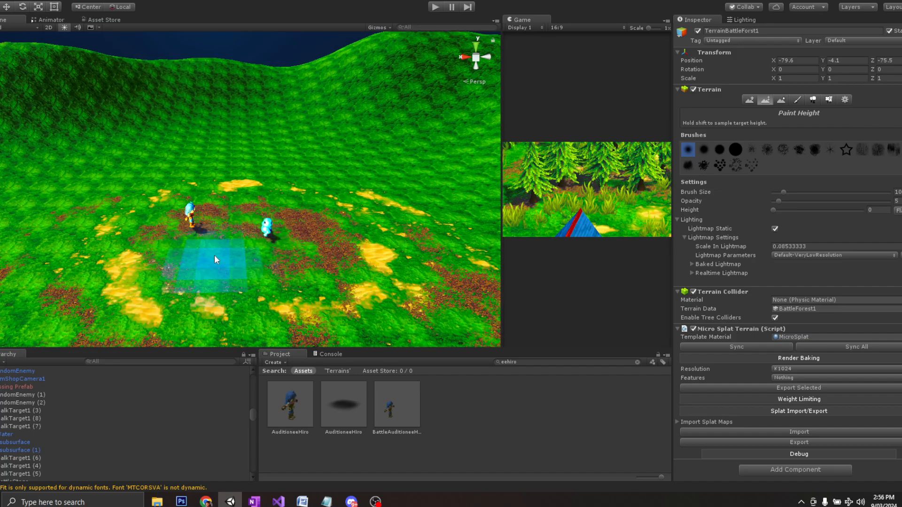
Raise the ground in the painted battle area with Paint Height, using a target height of 5 and a brush size of 34.
click(876, 210)
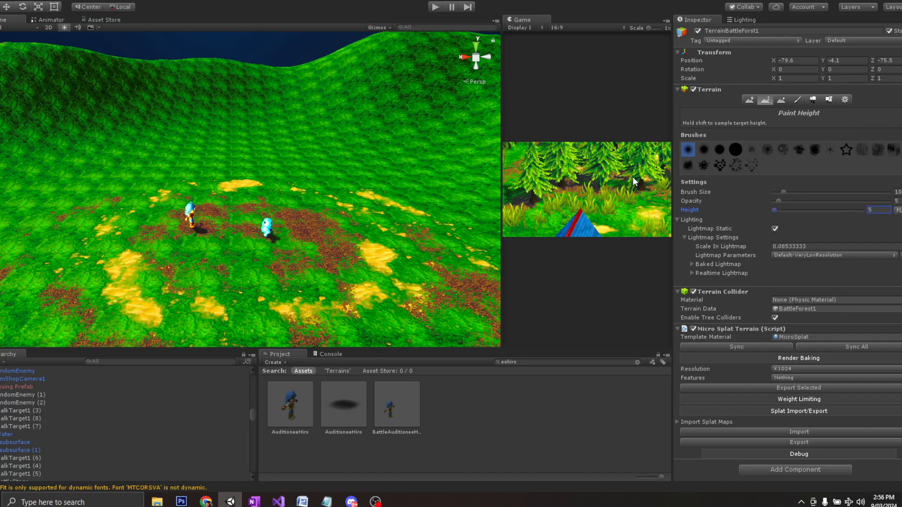
mouse_move(252, 220)
mouse_down()
mouse_move(146, 222)
mouse_move(236, 206)
mouse_move(242, 252)
mouse_up()
click(812, 193)
scroll(338, 211, down, 6)
middle_drag(211, 272, 261, 215)
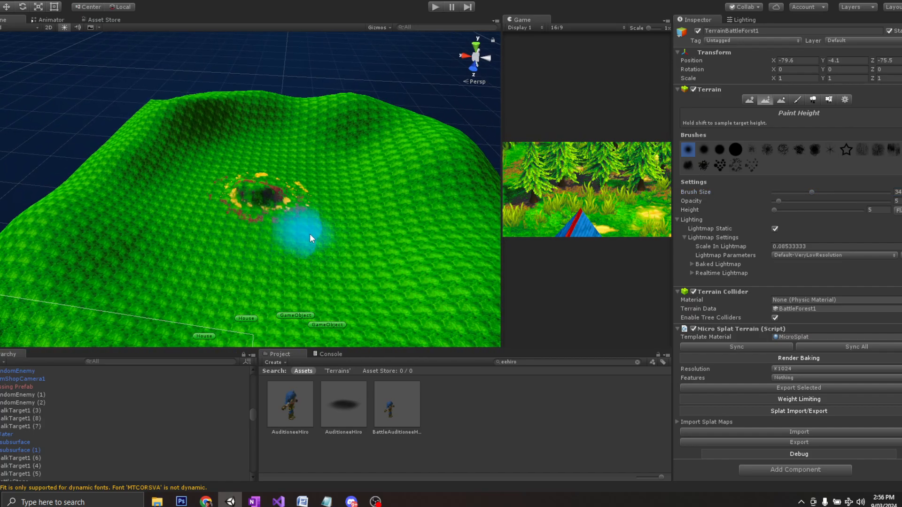
mouse_move(309, 233)
mouse_down()
mouse_move(326, 203)
mouse_move(297, 164)
mouse_up()
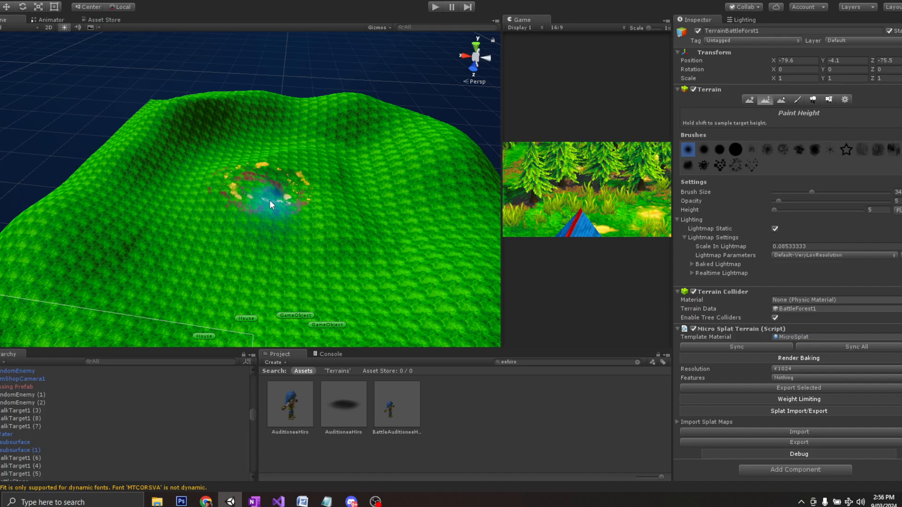
Extend the raised ground around the painted battle area into a broad, level plateau with Paint Height.
mouse_move(275, 202)
alt+mouse_down()
mouse_move(302, 212)
mouse_move(255, 192)
alt+mouse_up()
mouse_move(300, 219)
alt+mouse_down()
mouse_move(279, 188)
mouse_move(272, 147)
mouse_move(286, 165)
mouse_move(283, 253)
mouse_move(249, 178)
mouse_move(192, 211)
mouse_move(245, 242)
mouse_move(306, 207)
mouse_move(219, 185)
mouse_move(293, 253)
mouse_move(227, 208)
mouse_move(262, 294)
alt+mouse_up()
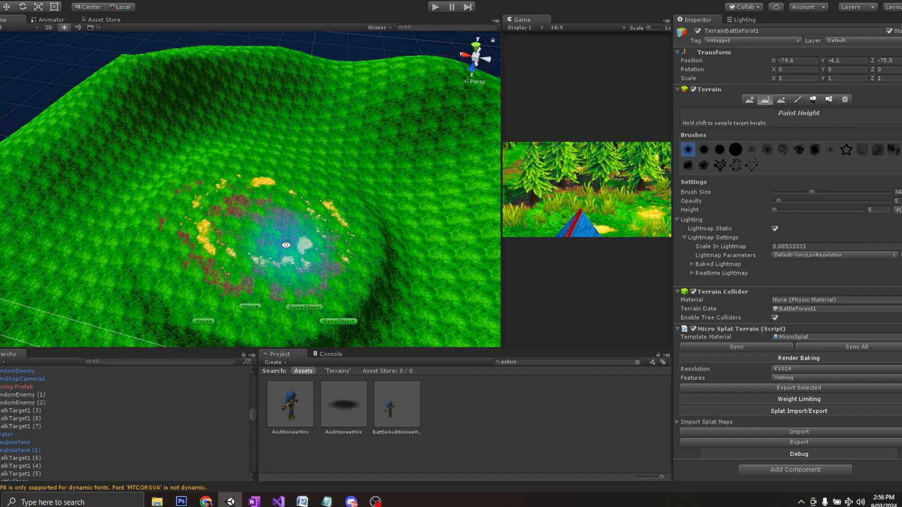
mouse_move(302, 258)
alt+mouse_down()
mouse_move(281, 180)
mouse_move(310, 266)
alt+mouse_up()
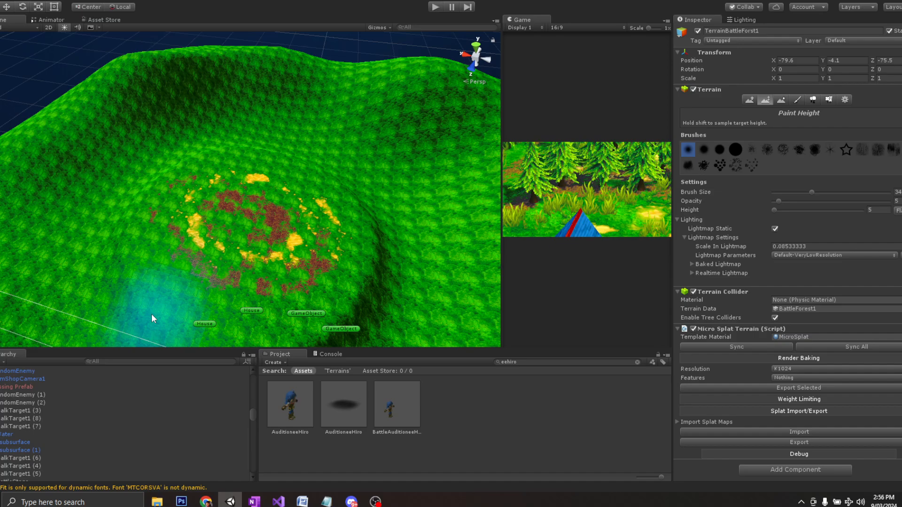
mouse_move(247, 279)
alt+mouse_down()
mouse_move(217, 254)
mouse_move(232, 244)
mouse_move(228, 235)
alt+mouse_up()
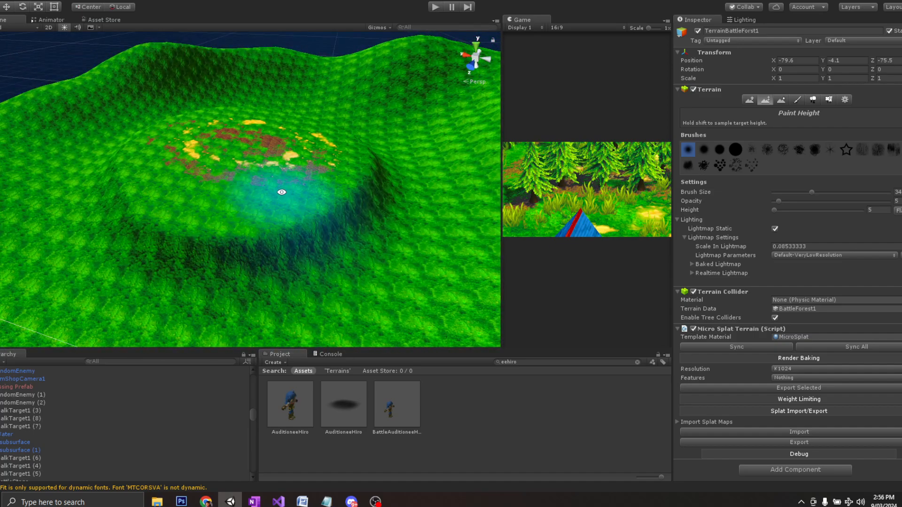
alt+drag(282, 192, 271, 167)
Lower the TerrainBattleForst1 object to a Y position of -9.11 with the Move tool, so the characters stand on the raised ground.
key(w)
scroll(271, 165, up, 5)
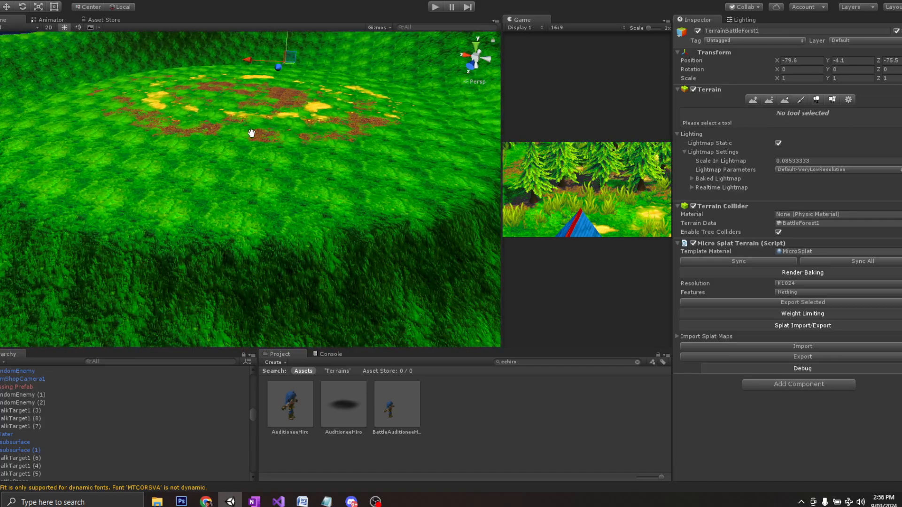
middle_drag(252, 133, 173, 316)
alt+drag(173, 317, 262, 151)
middle_drag(263, 139, 268, 162)
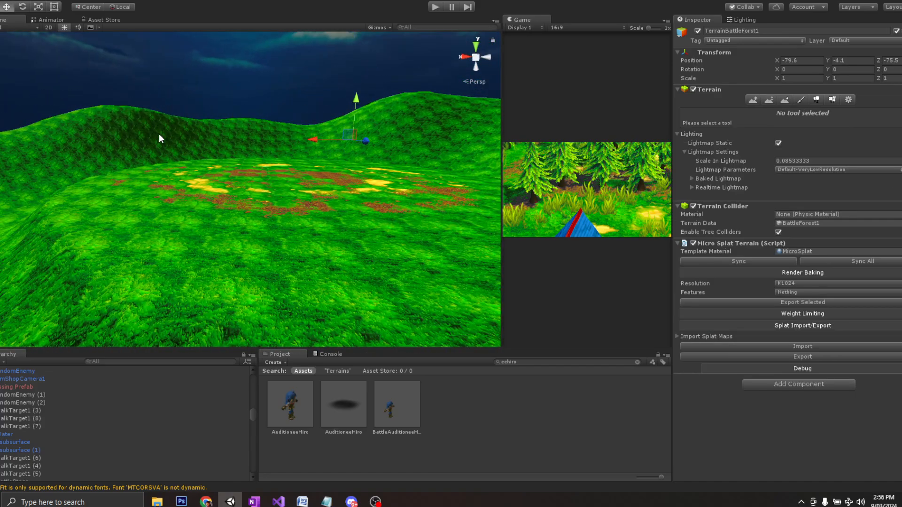
scroll(125, 424, down, 3)
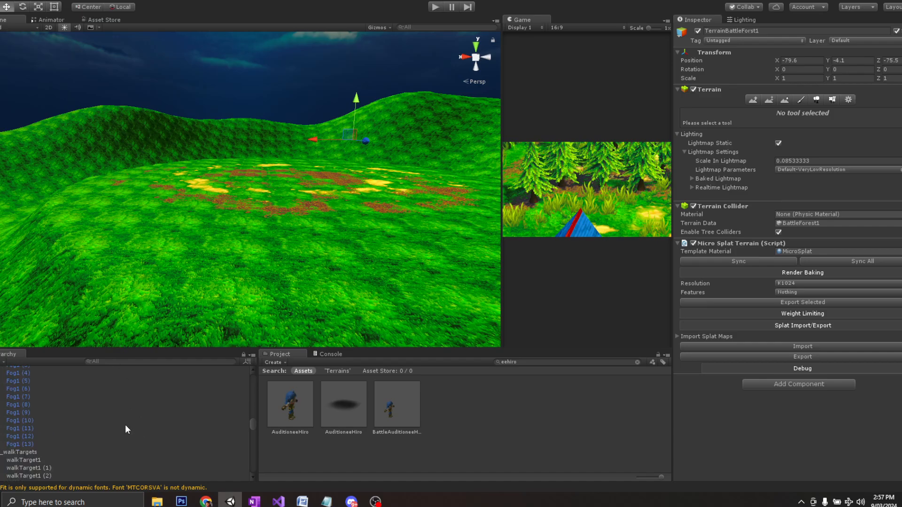
click(41, 422)
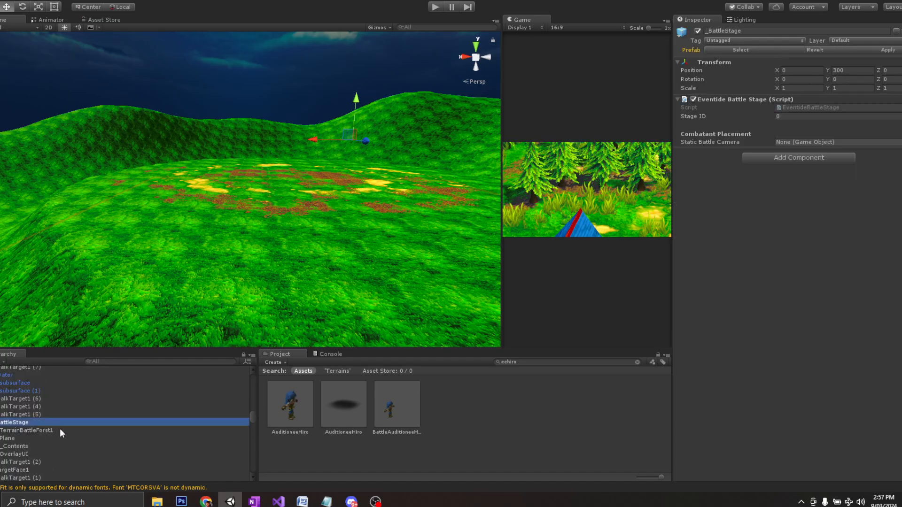
click(52, 432)
scroll(267, 255, up, 5)
middle_drag(303, 224, 322, 207)
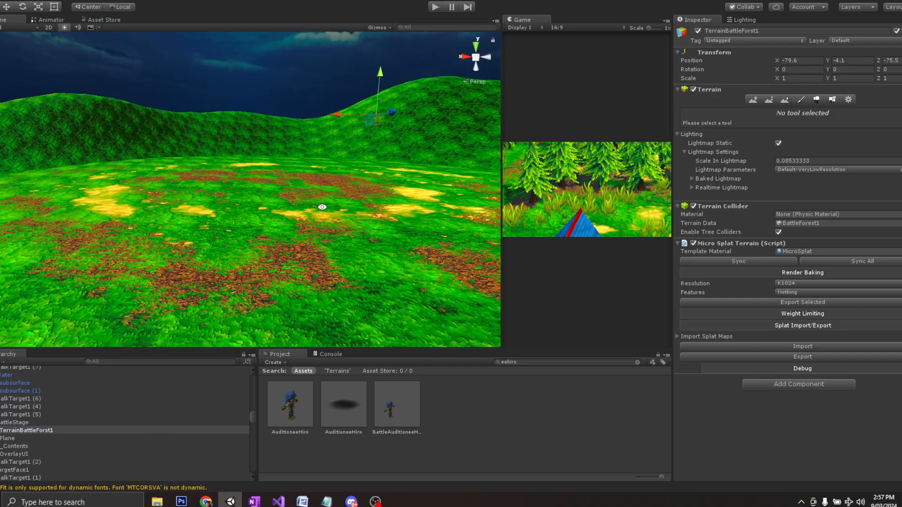
alt+drag(323, 207, 323, 200)
click(377, 45)
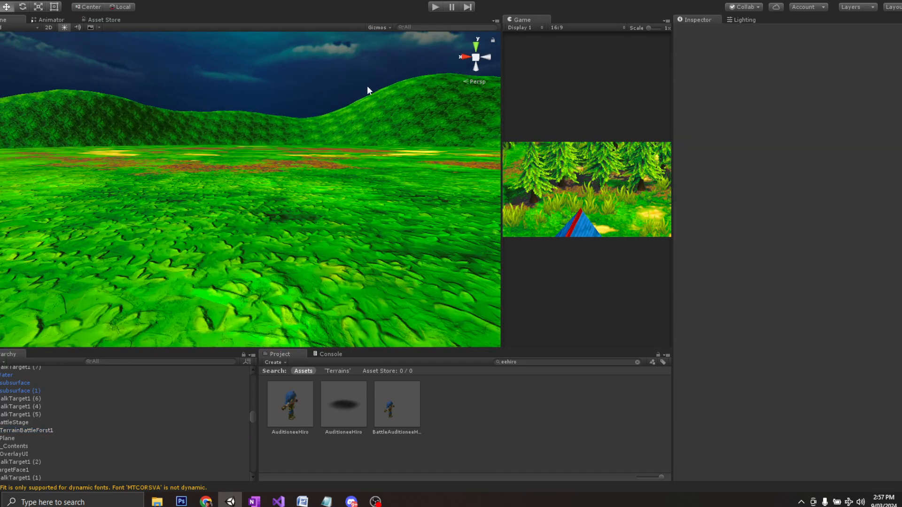
click(357, 106)
drag(378, 43, 358, 145)
scroll(322, 192, down, 3)
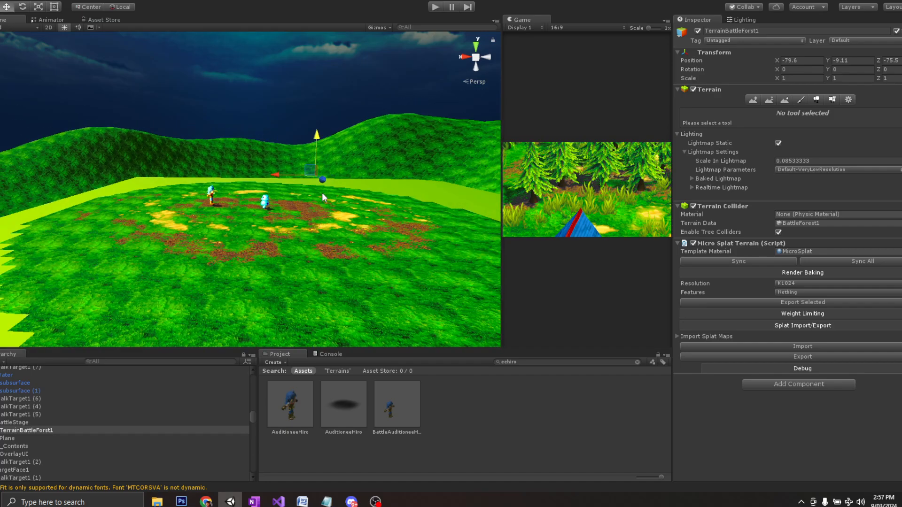
Hide the flat Plane around the battle area by disabling its Mesh Renderer.
alt+drag(323, 193, 307, 222)
click(307, 225)
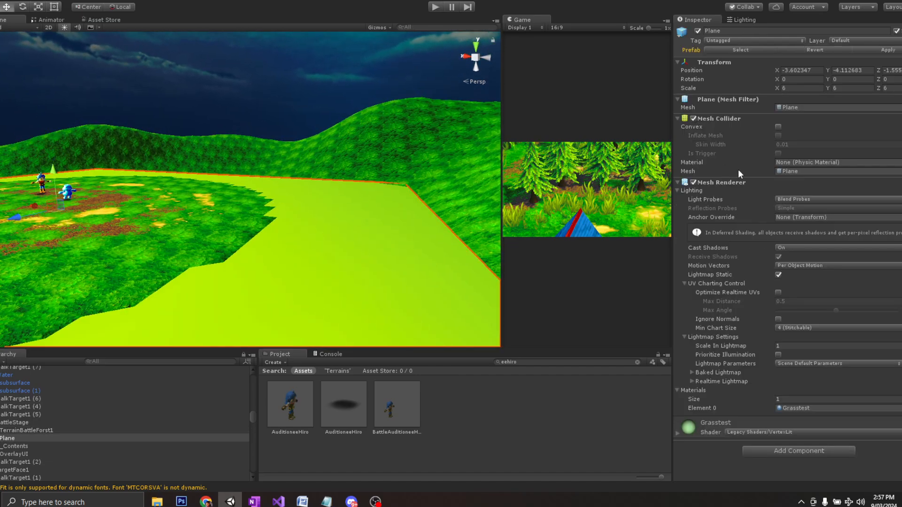
click(693, 182)
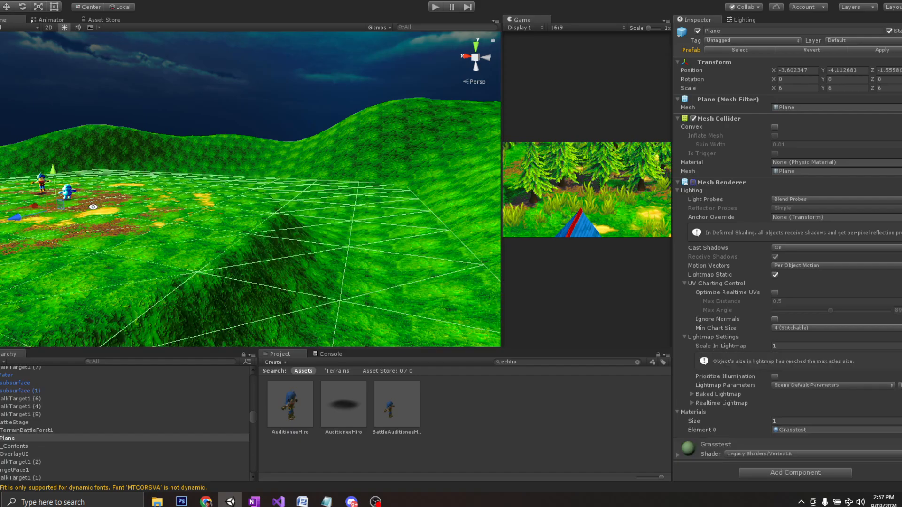
Examine the battle area and its enclosing hills close to the characters and from far above.
alt+drag(263, 220, 141, 183)
scroll(141, 183, up, 6)
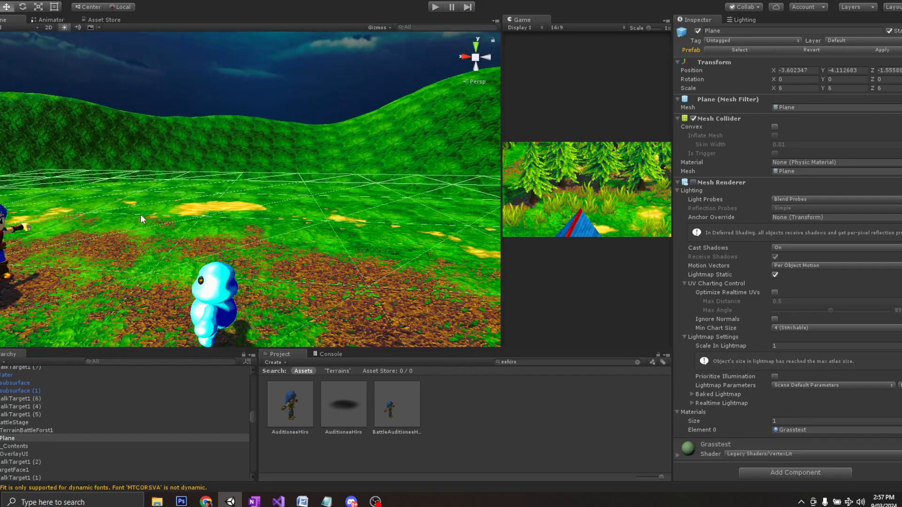
middle_drag(75, 253, 152, 216)
scroll(151, 216, down, 6)
alt+drag(151, 216, 214, 223)
scroll(235, 228, down, 8)
scroll(214, 223, down, 3)
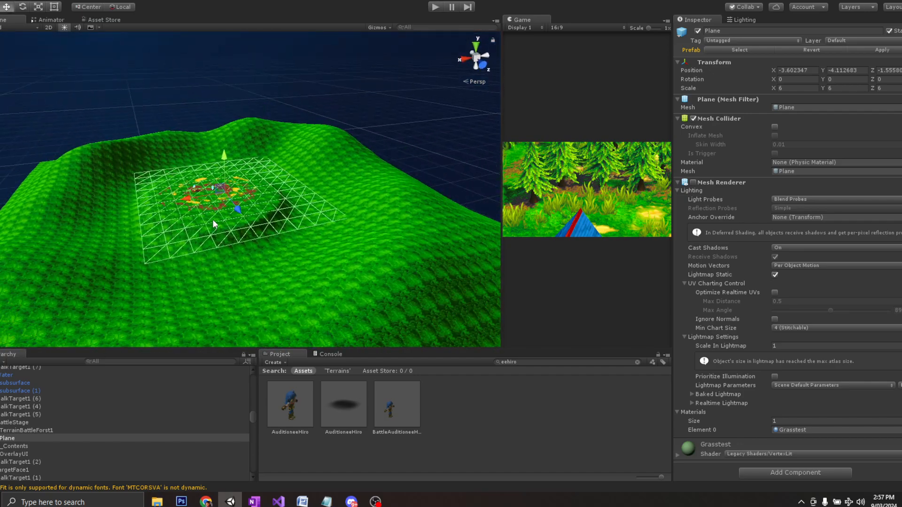
Open the Terrain Settings of TerrainBattleForst1 and check its resolution values.
click(295, 279)
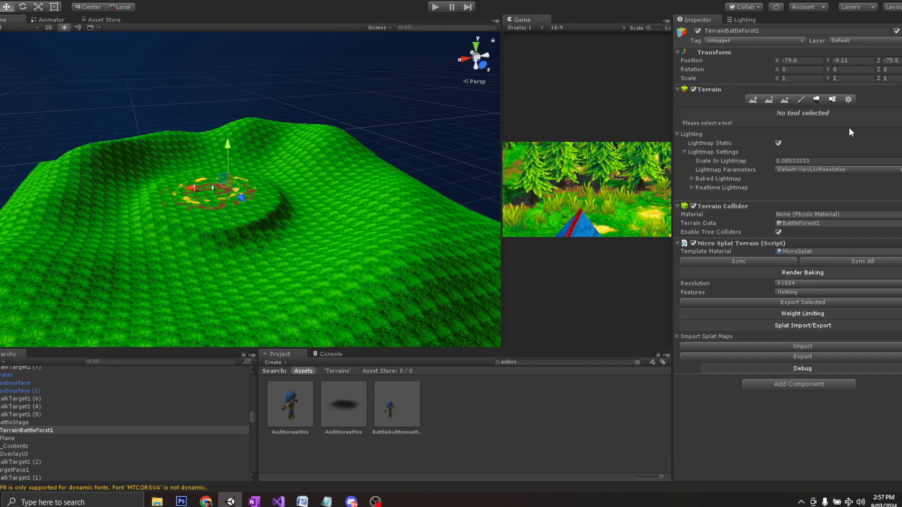
click(849, 99)
scroll(790, 301, down, 8)
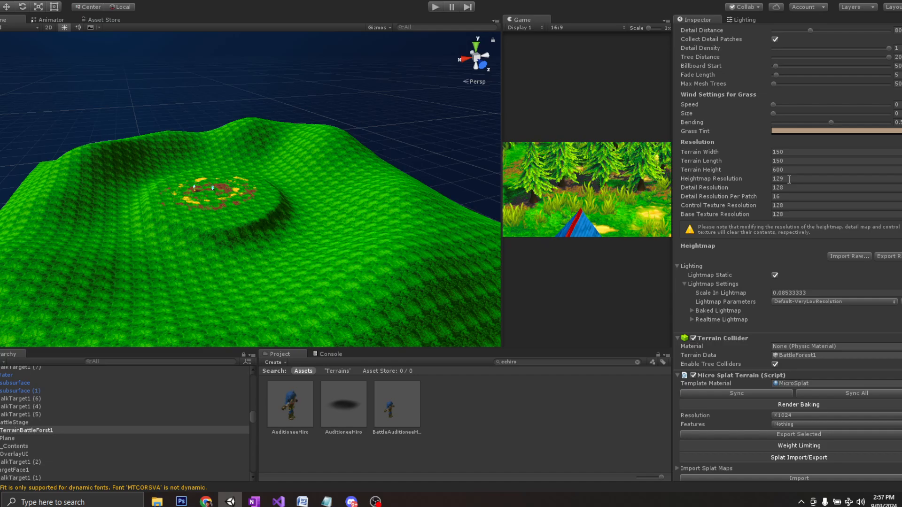
Compare the battle terrain's extent with the village terrain below it, and examine the hills for places where the skyline is too low.
scroll(296, 209, down, 8)
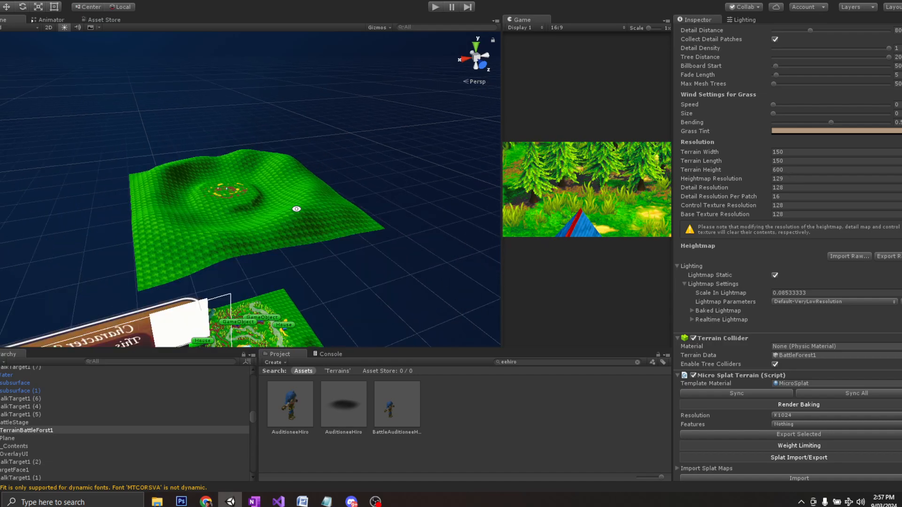
middle_drag(295, 270, 313, 103)
alt+drag(300, 201, 224, 253)
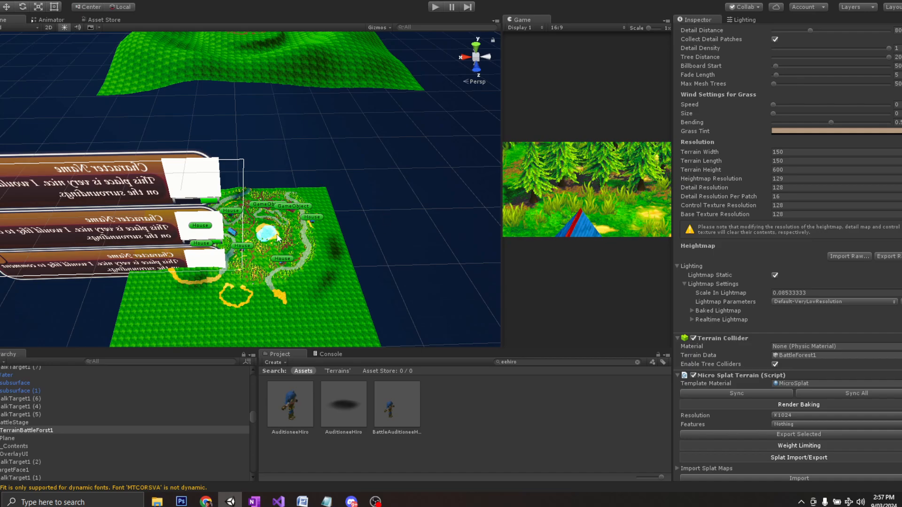
middle_drag(277, 143, 275, 253)
scroll(274, 252, up, 10)
alt+drag(274, 252, 216, 185)
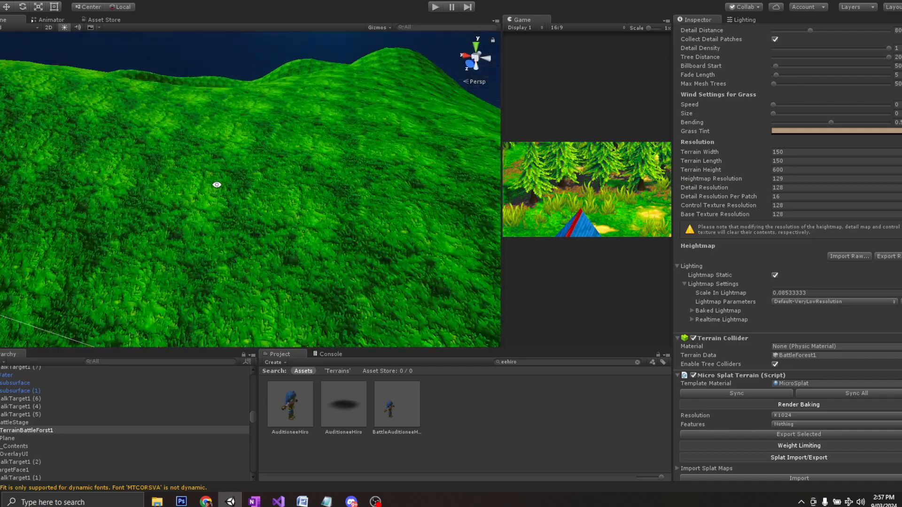
scroll(268, 240, down, 10)
alt+drag(268, 240, 248, 259)
scroll(250, 231, up, 6)
scroll(247, 227, up, 6)
scroll(248, 259, up, 4)
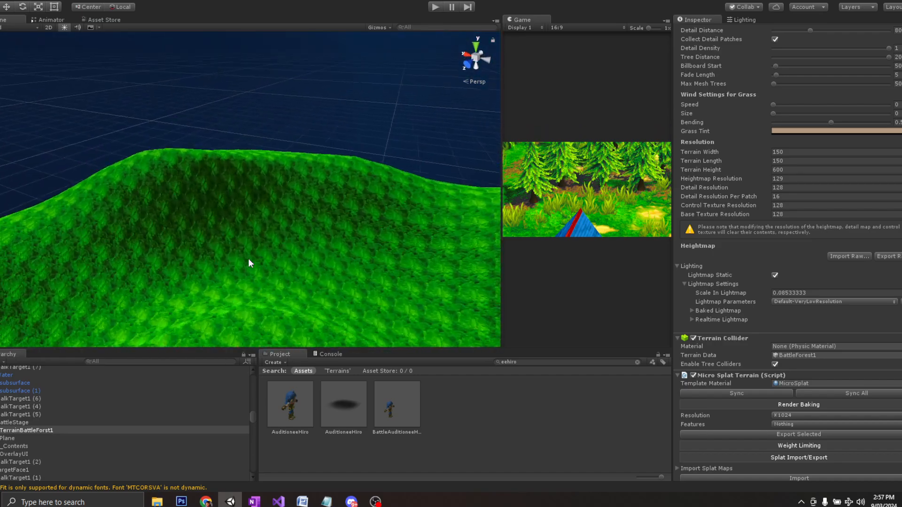
scroll(248, 259, up, 1)
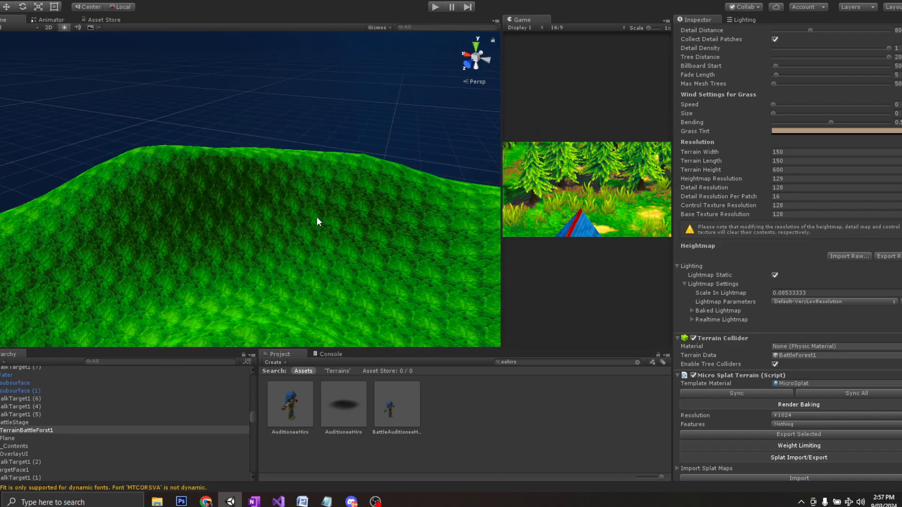
scroll(289, 288, down, 3)
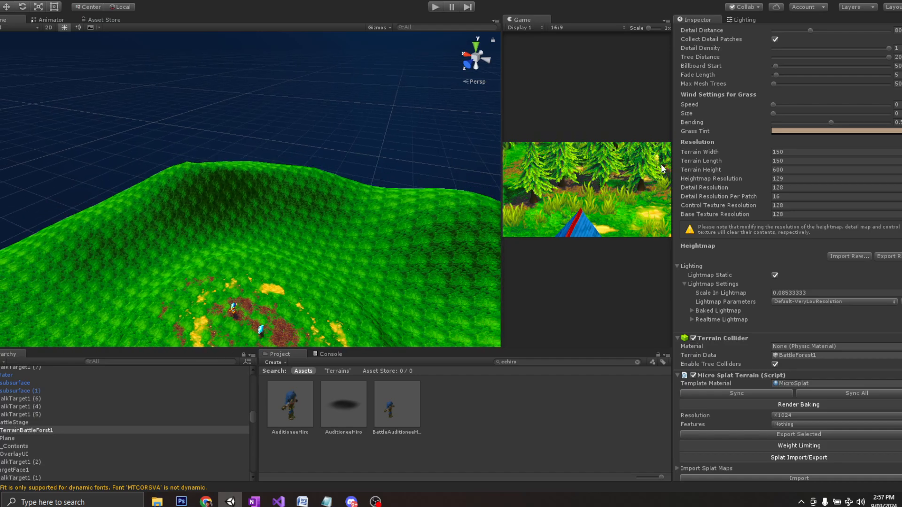
Switch to the Raise/Lower Terrain tool and enlarge its brush for shaping the outer hills.
scroll(806, 131, up, 10)
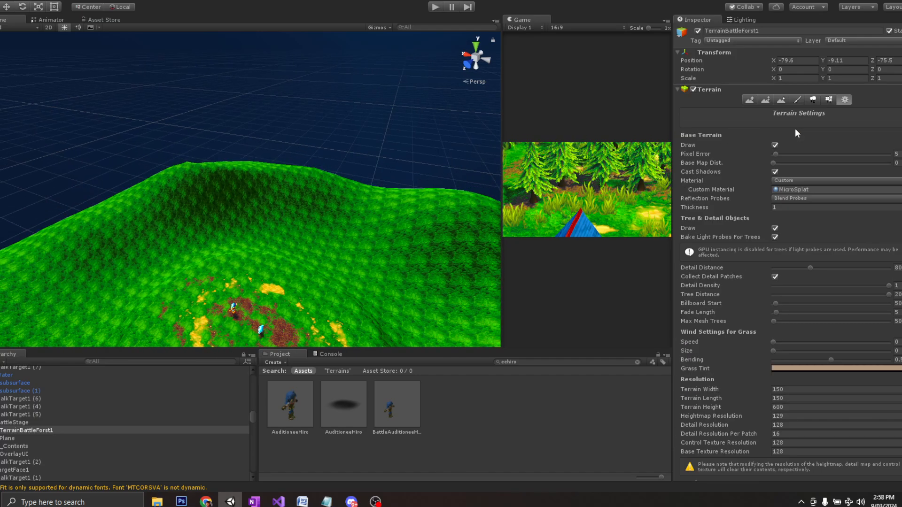
click(749, 100)
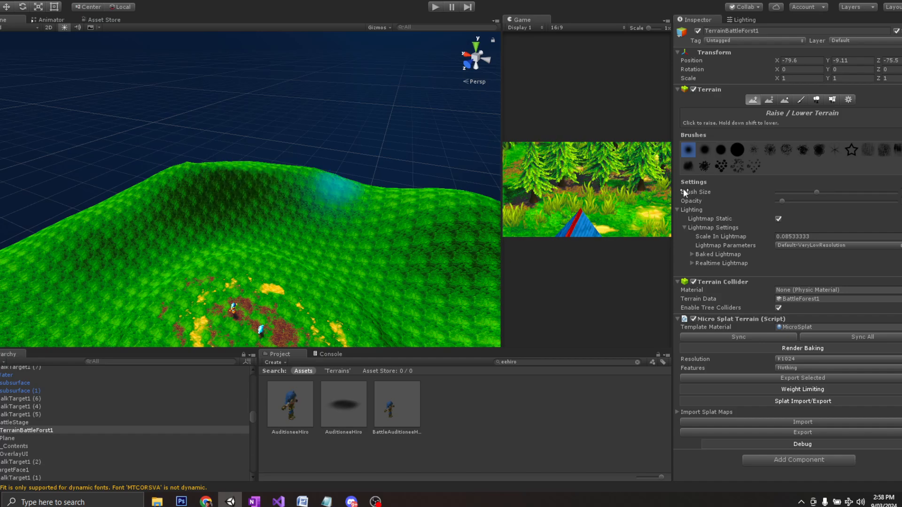
click(837, 192)
scroll(274, 219, up, 5)
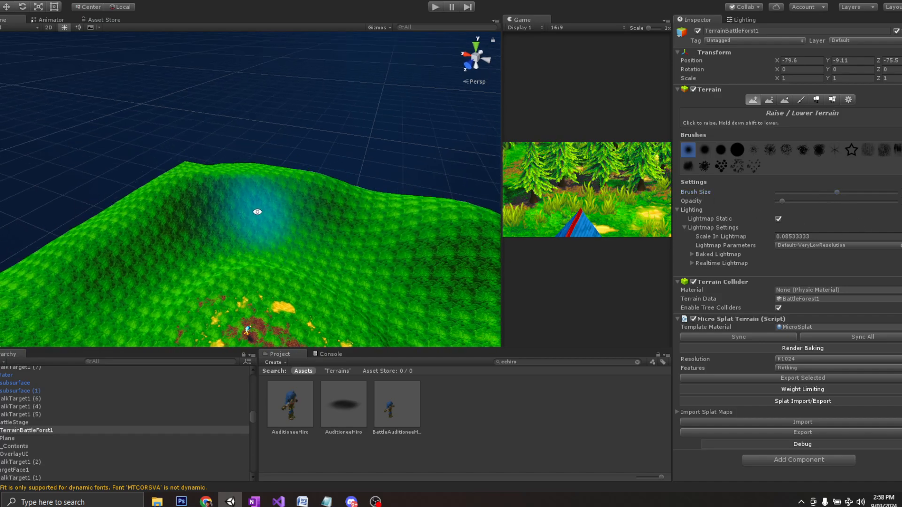
drag(842, 191, 845, 192)
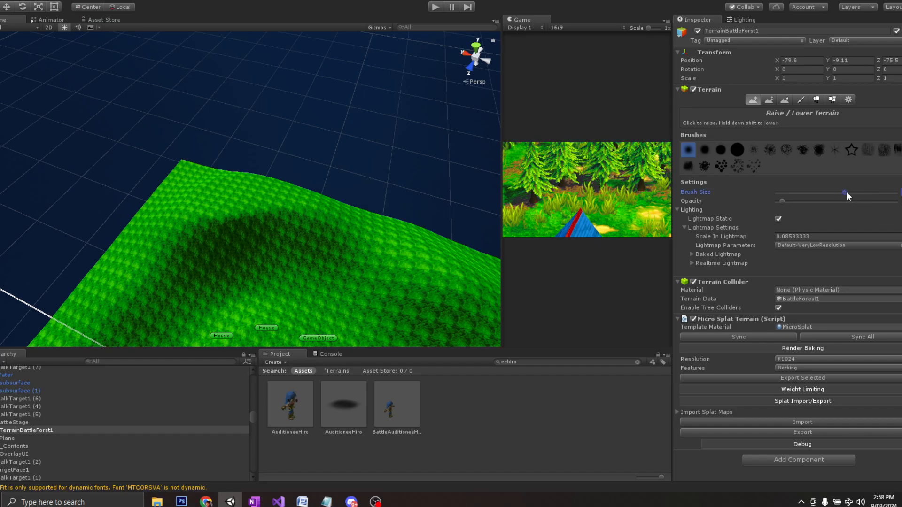
Raise the low stretches of the battle terrain's outer hills around its corner and along the adjoining edge.
alt+drag(132, 172, 197, 215)
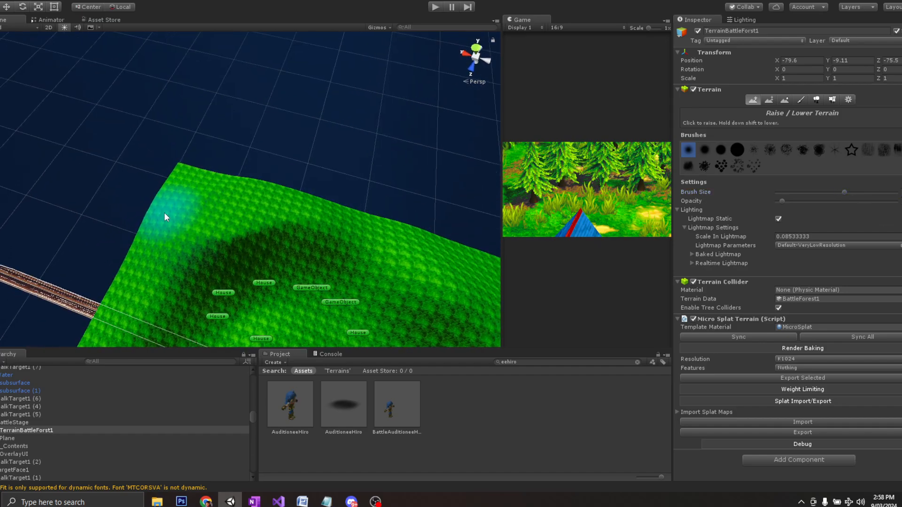
alt+drag(276, 205, 292, 213)
mouse_move(319, 250)
alt+mouse_down()
mouse_move(291, 186)
mouse_move(193, 204)
mouse_move(255, 200)
mouse_move(216, 216)
mouse_move(225, 209)
mouse_move(222, 197)
alt+mouse_up()
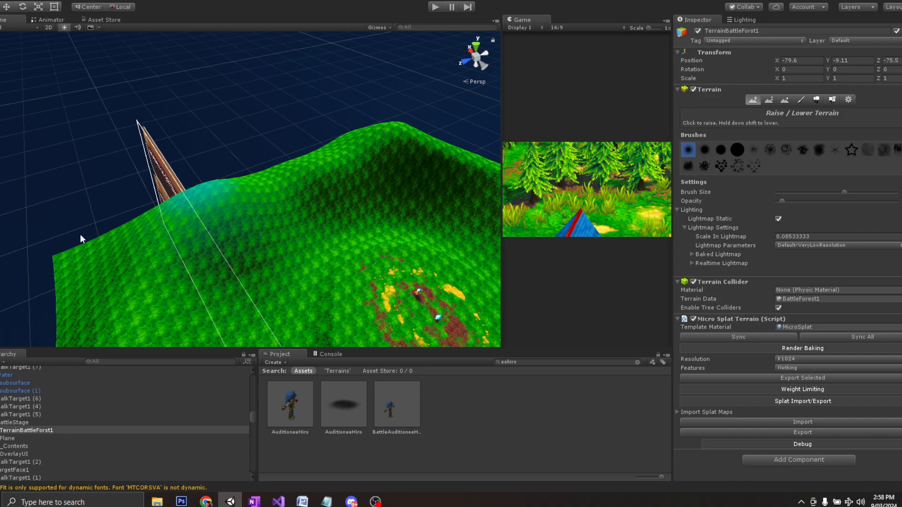
mouse_move(150, 261)
alt+mouse_down()
mouse_move(132, 198)
mouse_move(80, 262)
mouse_move(133, 246)
mouse_move(45, 205)
alt+mouse_up()
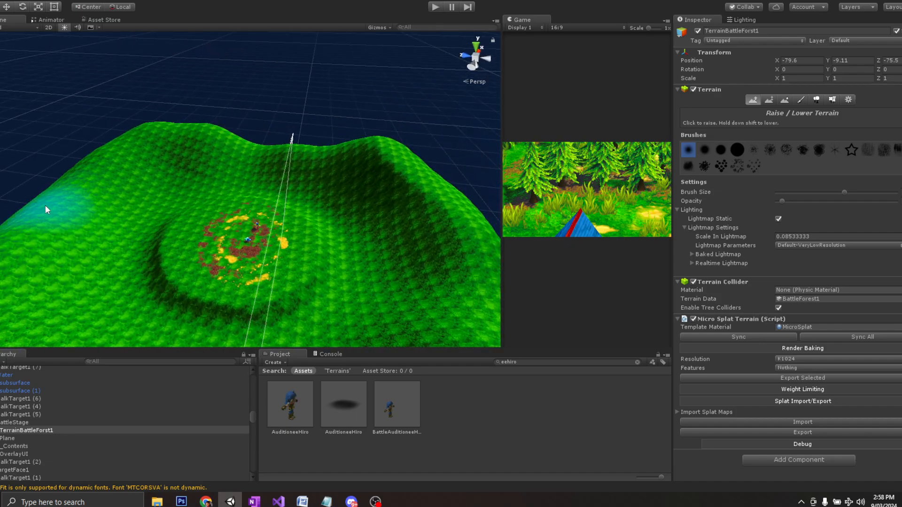
alt+drag(75, 235, 245, 191)
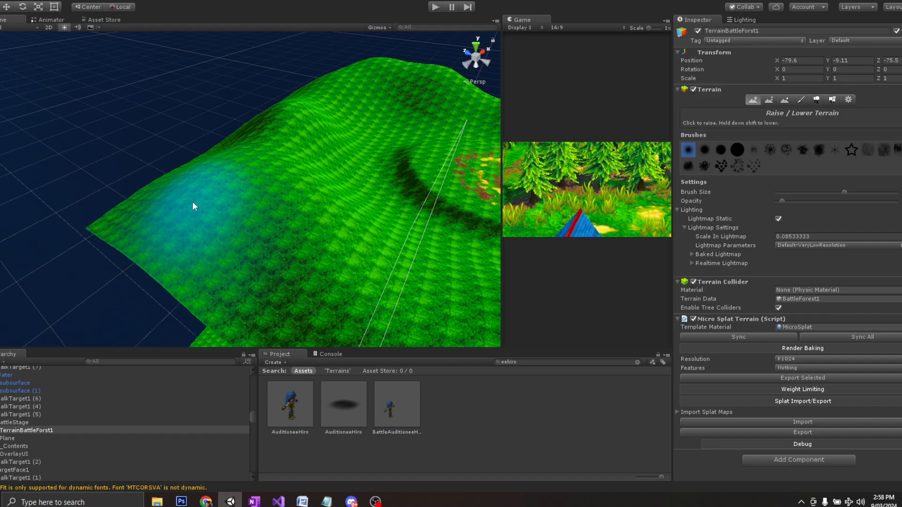
Build up the sloping terrain corner and the ridge beside it into a higher, rounded hill.
alt+drag(193, 203, 262, 250)
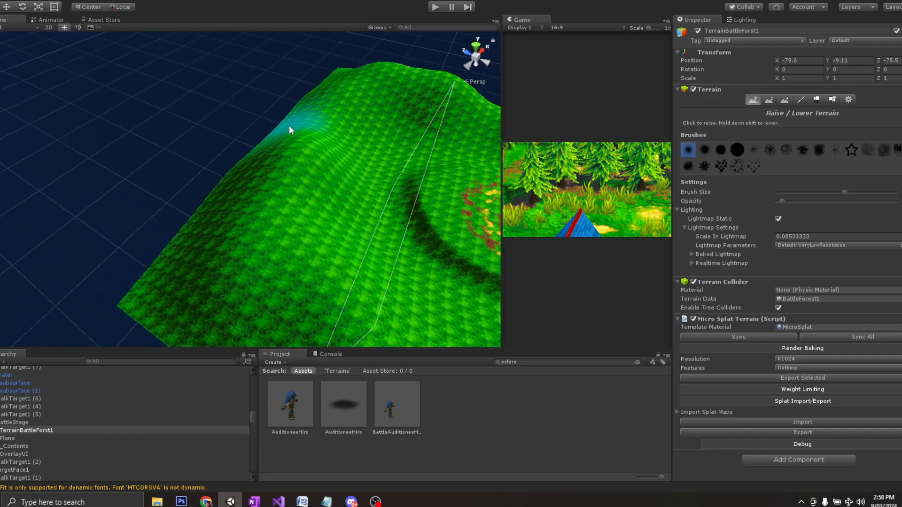
mouse_move(289, 126)
alt+mouse_down()
mouse_move(141, 161)
mouse_move(293, 221)
alt+mouse_up()
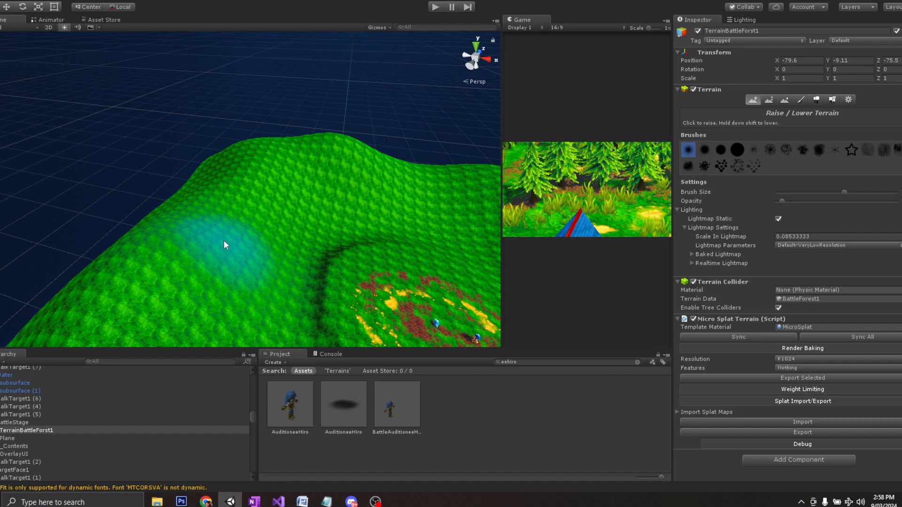
mouse_move(248, 186)
alt+mouse_down()
mouse_move(282, 202)
mouse_move(195, 216)
mouse_move(191, 181)
mouse_move(227, 144)
mouse_move(174, 192)
mouse_move(242, 272)
mouse_move(221, 241)
mouse_move(232, 170)
alt+mouse_up()
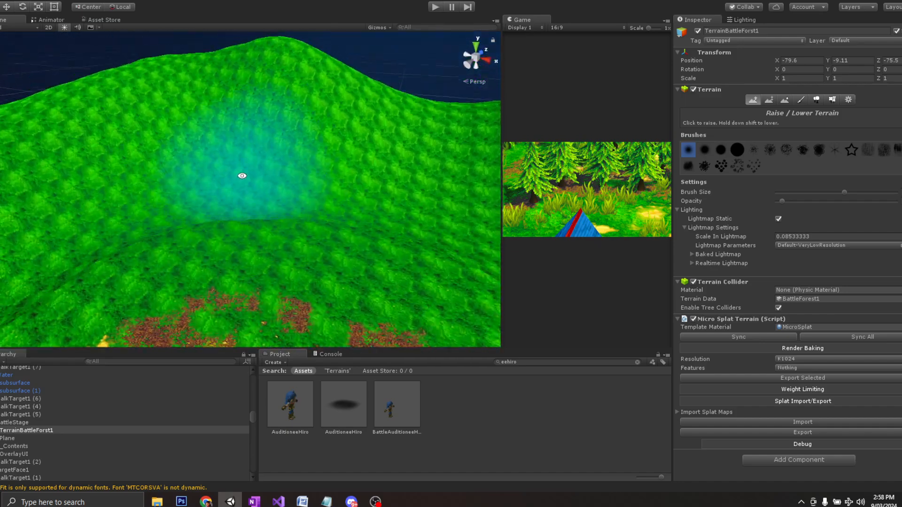
alt+drag(241, 178, 341, 150)
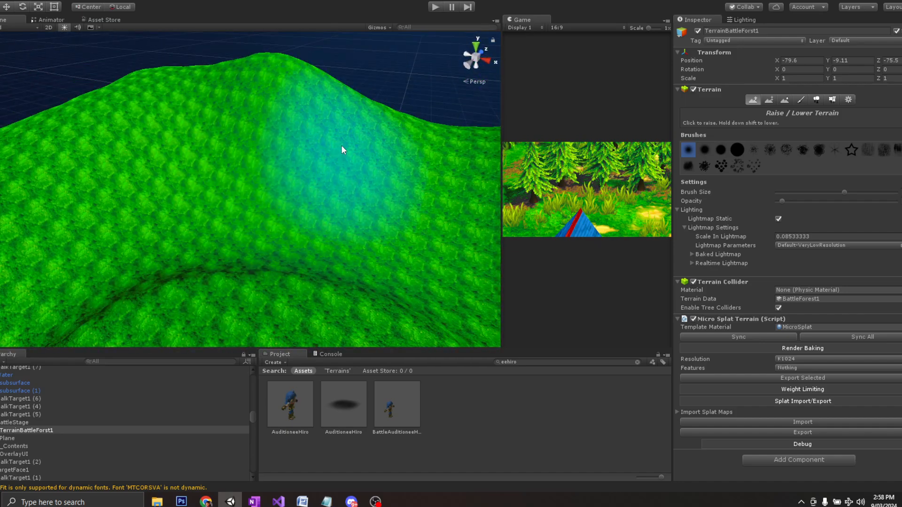
Examine the raised hills around the battle area from several sides and close to the characters.
scroll(269, 202, down, 3)
middle_drag(256, 221, 311, 170)
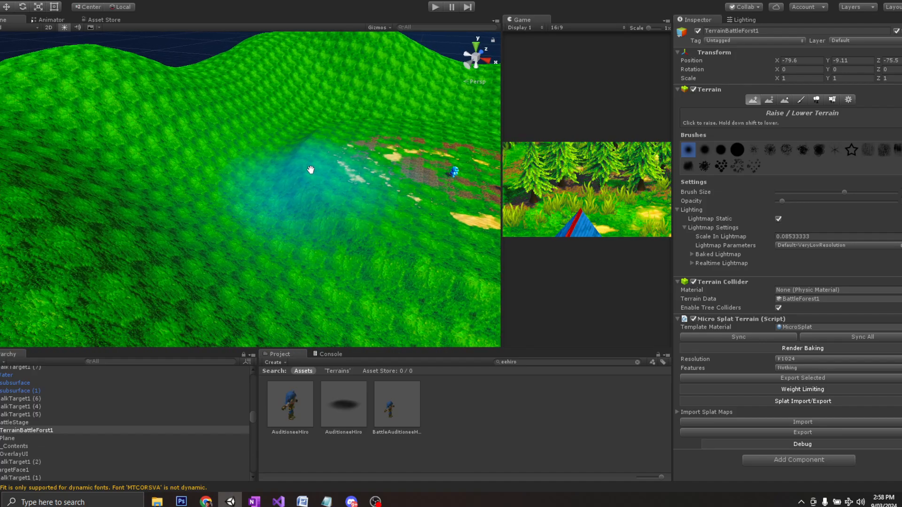
alt+drag(311, 170, 103, 244)
mouse_move(103, 244)
middle_down()
mouse_move(235, 246)
mouse_move(254, 205)
mouse_move(229, 205)
middle_up()
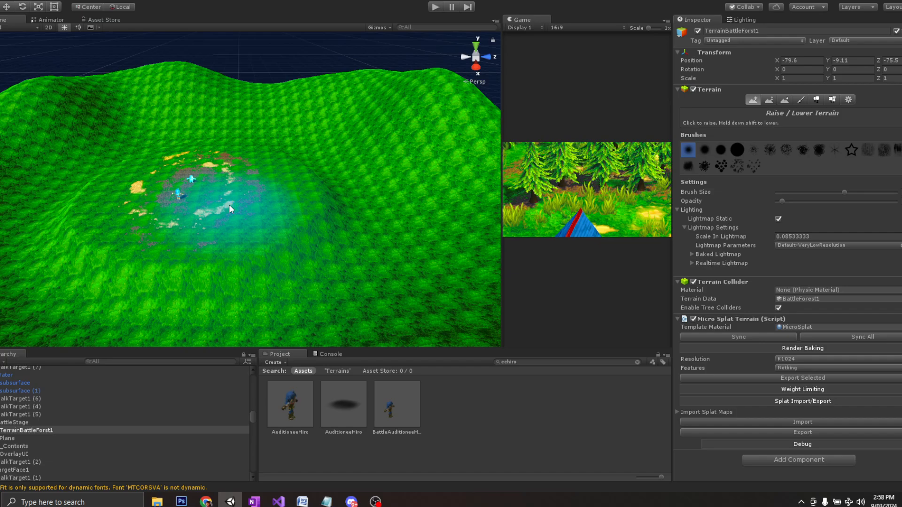
mouse_move(229, 205)
alt+mouse_down()
mouse_move(273, 278)
mouse_move(235, 202)
mouse_move(241, 212)
alt+mouse_up()
scroll(242, 212, up, 5)
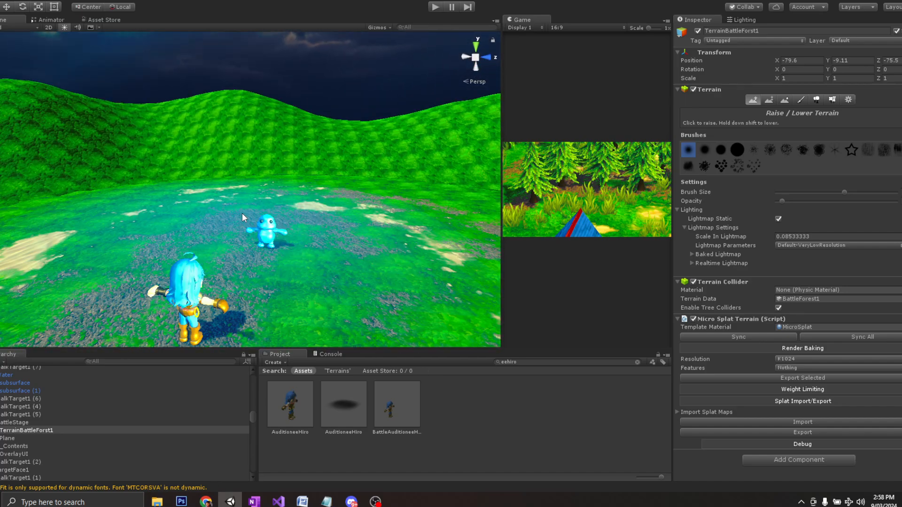
scroll(247, 140, down, 5)
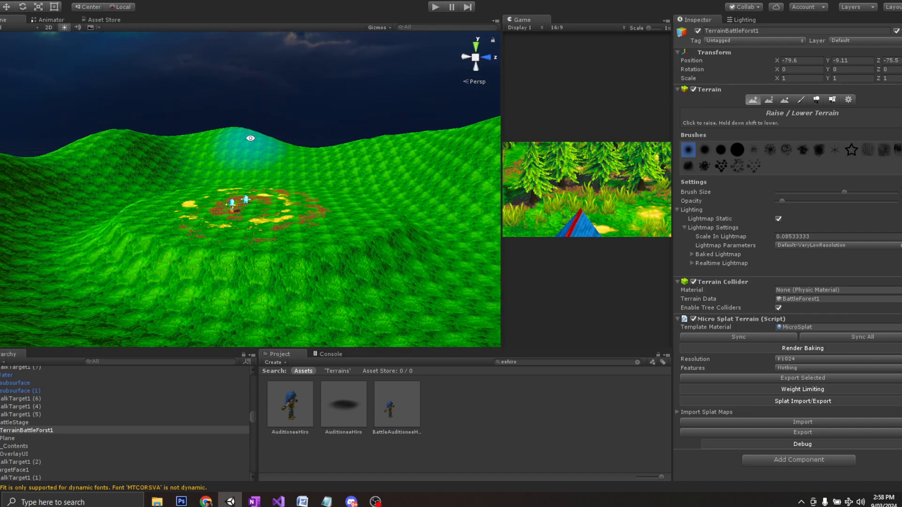
alt+drag(226, 171, 208, 221)
middle_drag(208, 221, 256, 180)
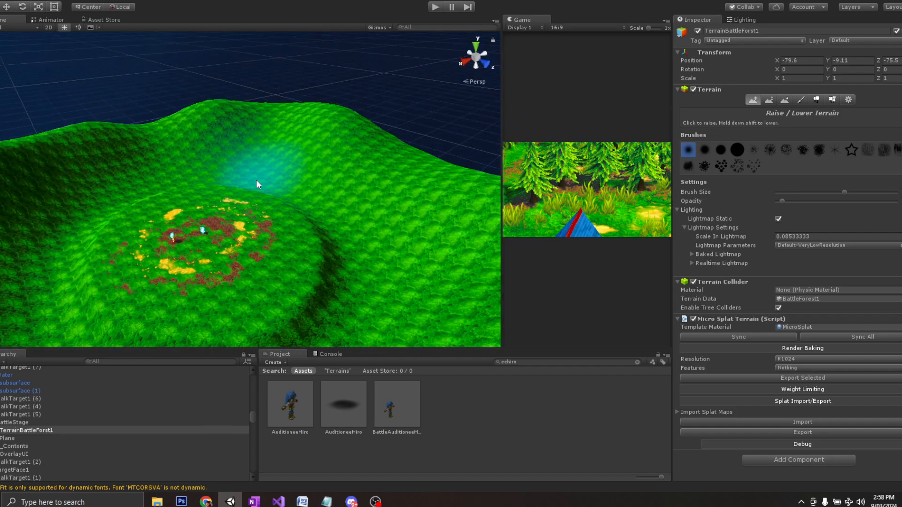
Select a pine tree in the village forest and locate its source prefab, pineTree_thick1, in the project assets.
scroll(301, 230, down, 3)
middle_drag(256, 271, 235, 12)
scroll(275, 257, up, 2)
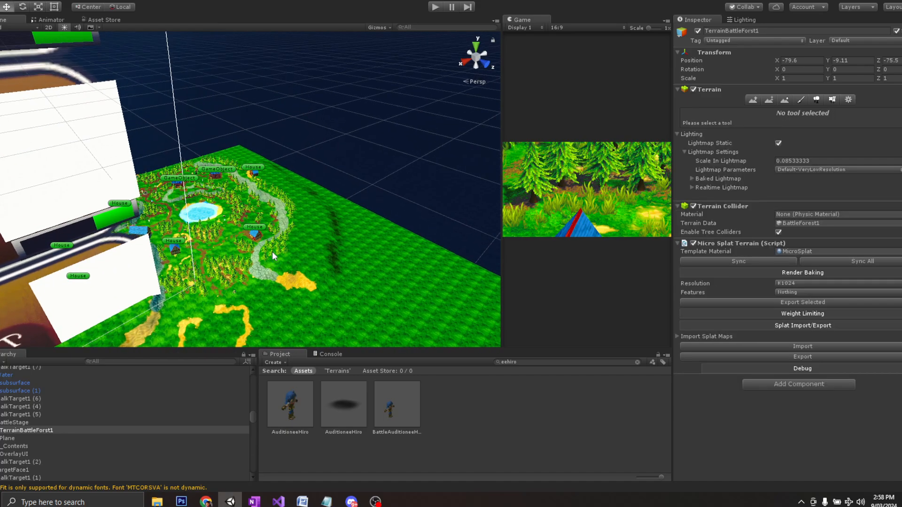
click(272, 250)
key(f)
alt+drag(227, 241, 406, 214)
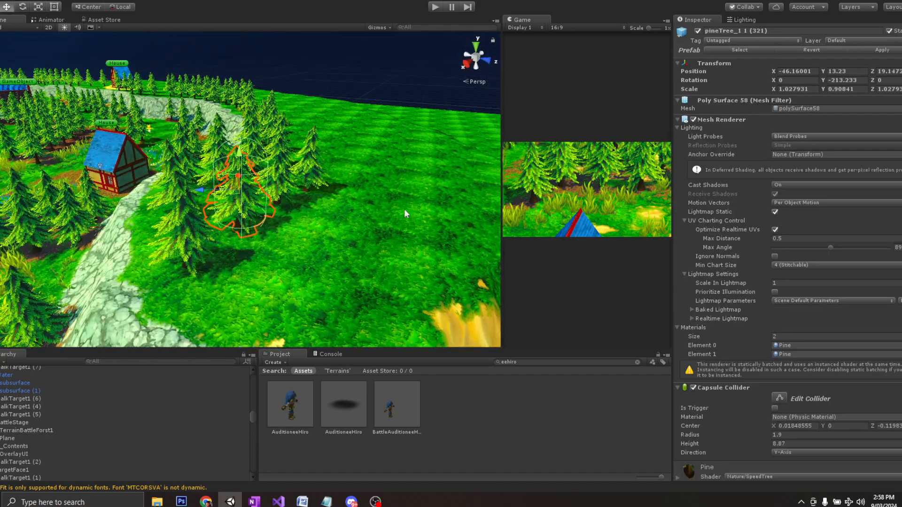
alt+drag(263, 219, 281, 279)
scroll(256, 283, up, 2)
scroll(256, 285, up, 2)
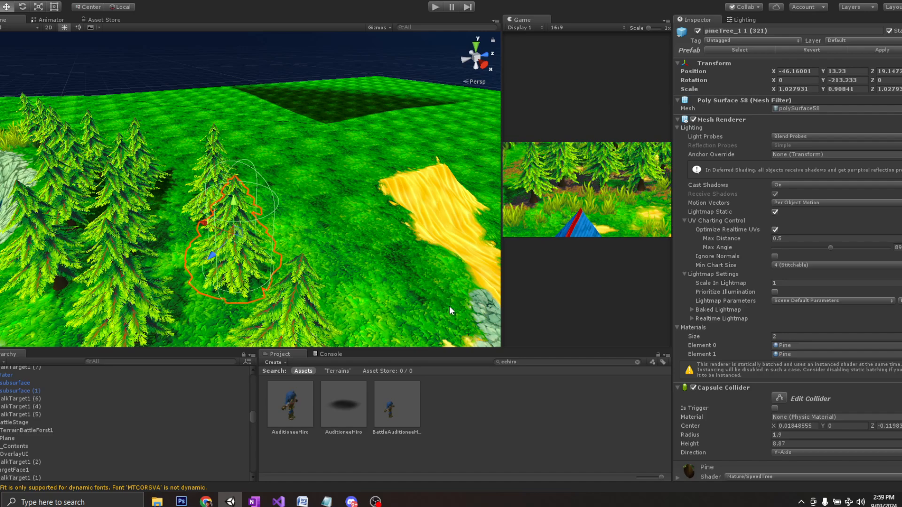
click(753, 52)
scroll(331, 218, down, 10)
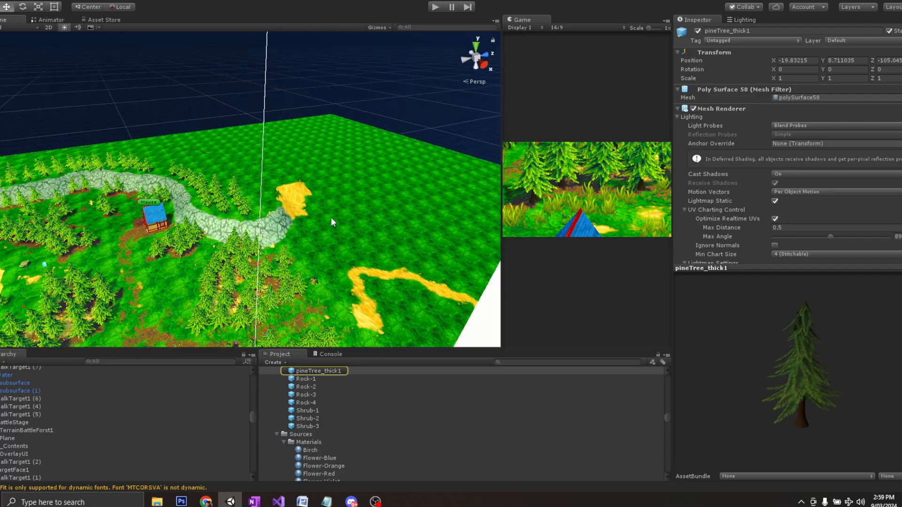
Select the battle terrain and add pineTree_thick1 as a tree type for the Place Trees tool.
middle_drag(331, 218, 244, 248)
scroll(249, 141, down, 4)
middle_drag(246, 108, 256, 127)
scroll(269, 213, down, 3)
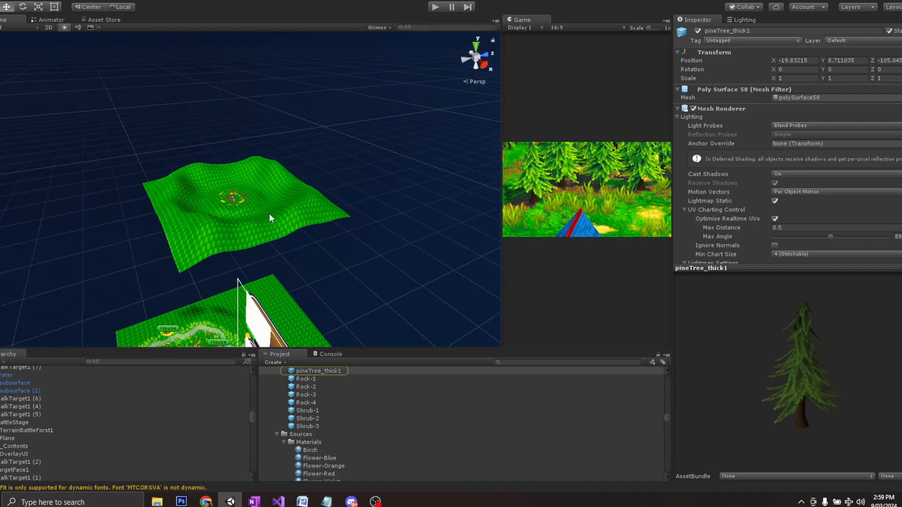
scroll(265, 225, up, 8)
click(312, 196)
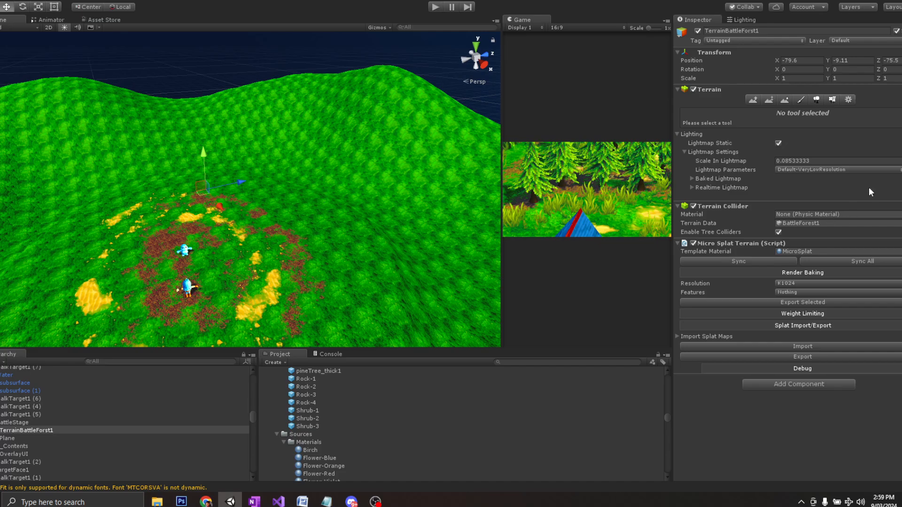
click(817, 99)
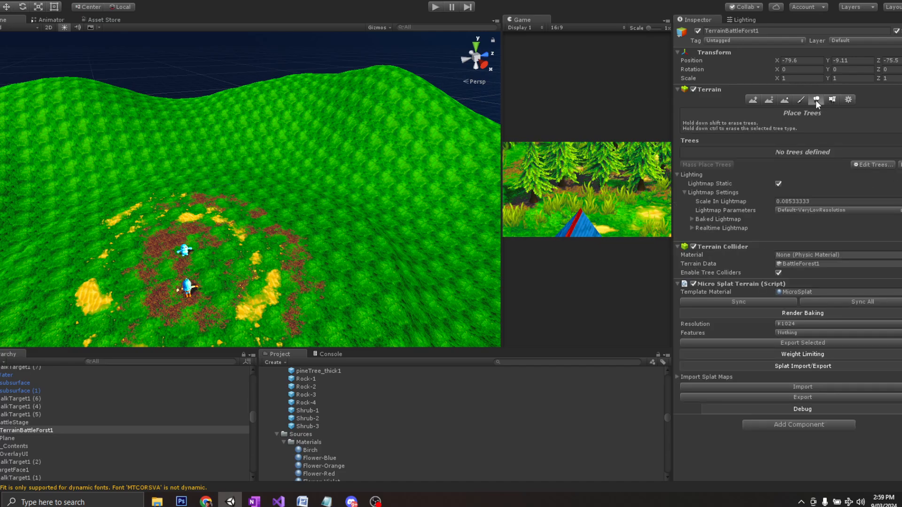
click(875, 165)
click(874, 170)
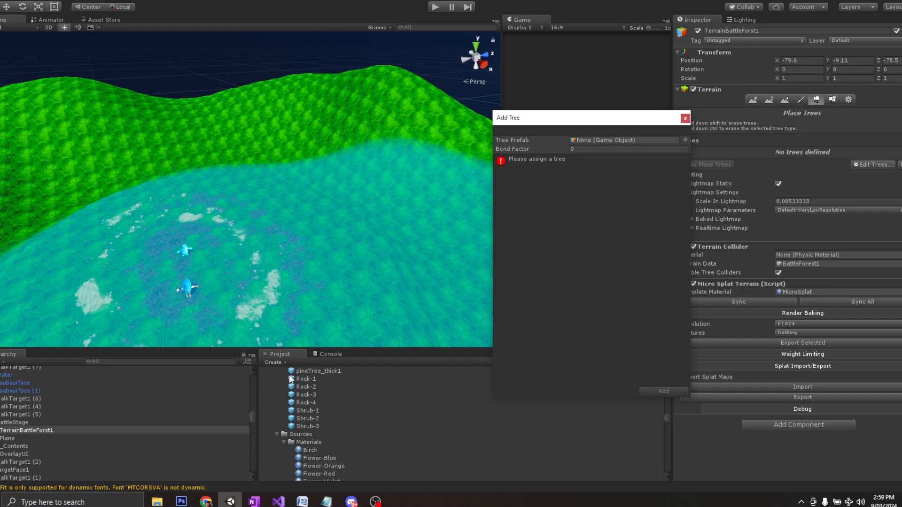
drag(312, 371, 554, 188)
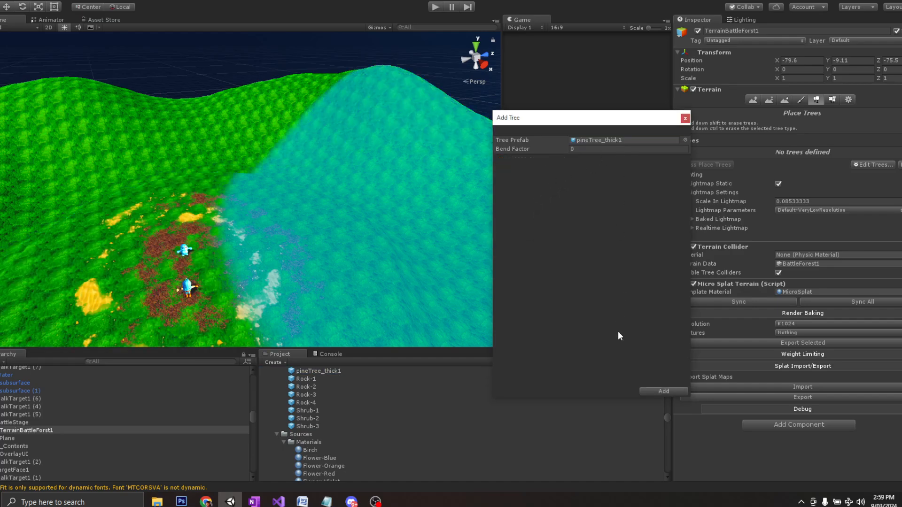
click(661, 392)
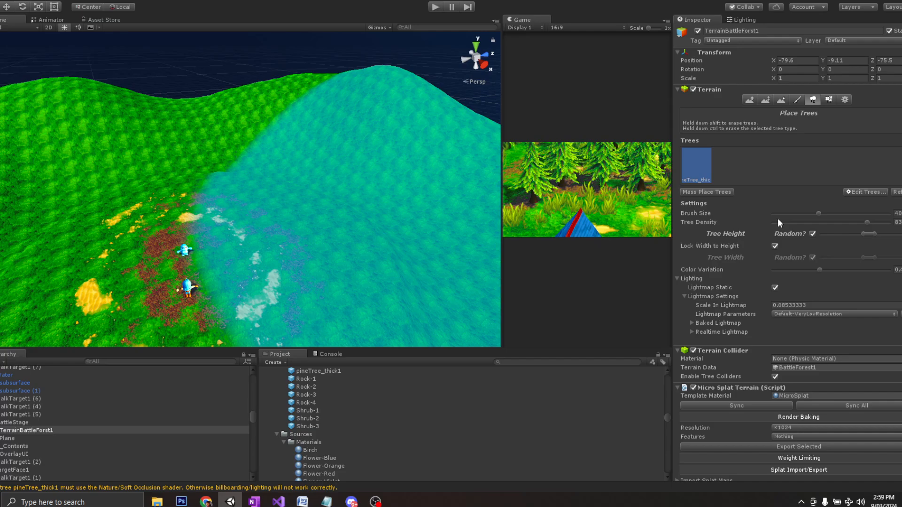
Set the tree brush size to about 9.5 and the tree density to 58, then paint the first pines on a surrounding hill.
drag(799, 214, 784, 213)
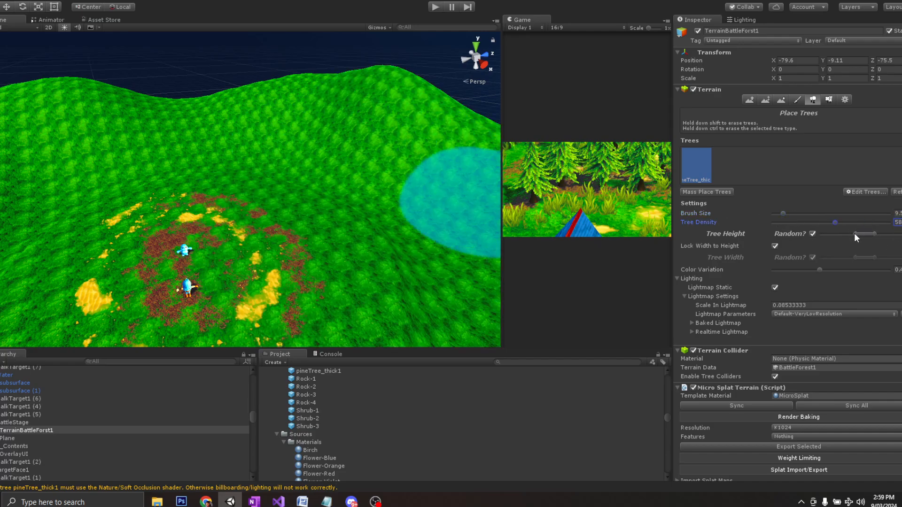
mouse_move(288, 145)
alt+mouse_down()
mouse_move(417, 191)
mouse_move(304, 174)
mouse_move(216, 196)
alt+mouse_up()
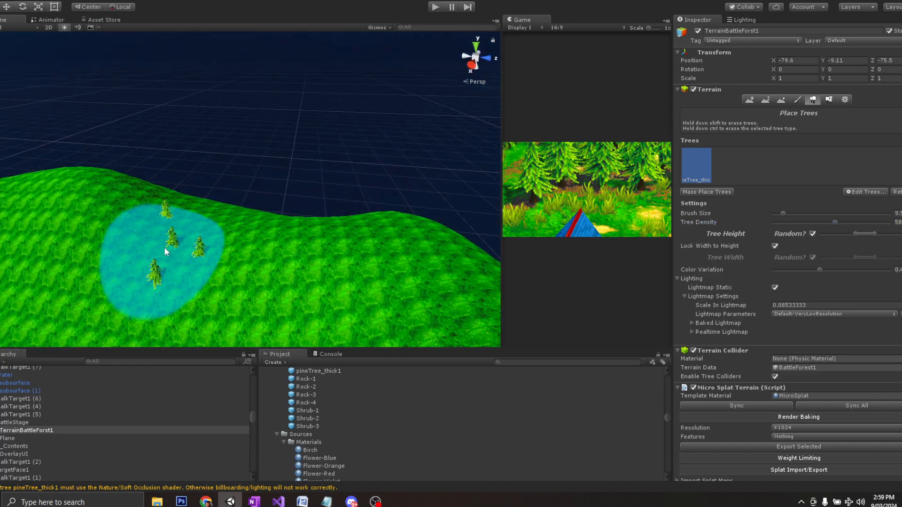
mouse_move(163, 257)
alt+mouse_down()
mouse_move(201, 220)
mouse_move(210, 244)
mouse_move(204, 222)
mouse_move(105, 258)
mouse_move(213, 246)
alt+mouse_up()
scroll(206, 230, up, 3)
scroll(204, 223, up, 3)
scroll(205, 222, down, 8)
click(135, 228)
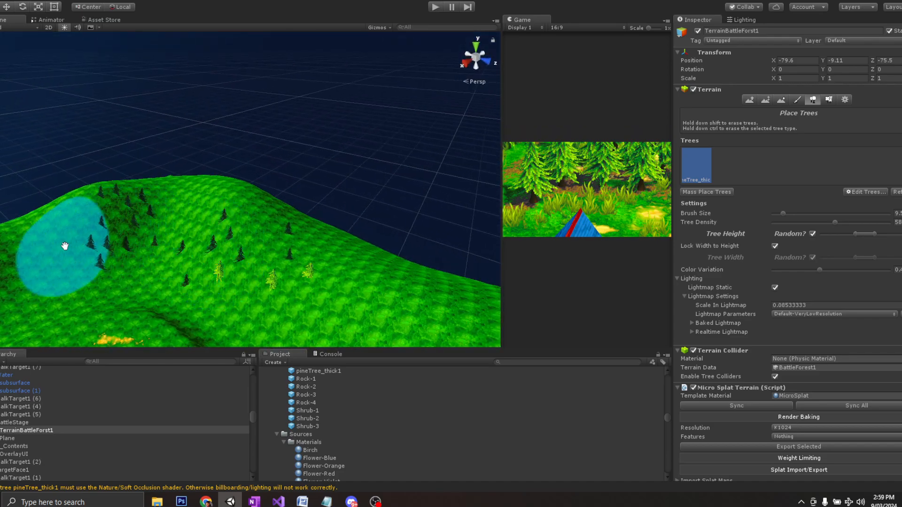
Paint pines along the inner slopes and crests of the hills, continuing around the battle area.
middle_drag(64, 246, 179, 232)
alt+drag(179, 232, 78, 260)
middle_drag(78, 260, 190, 246)
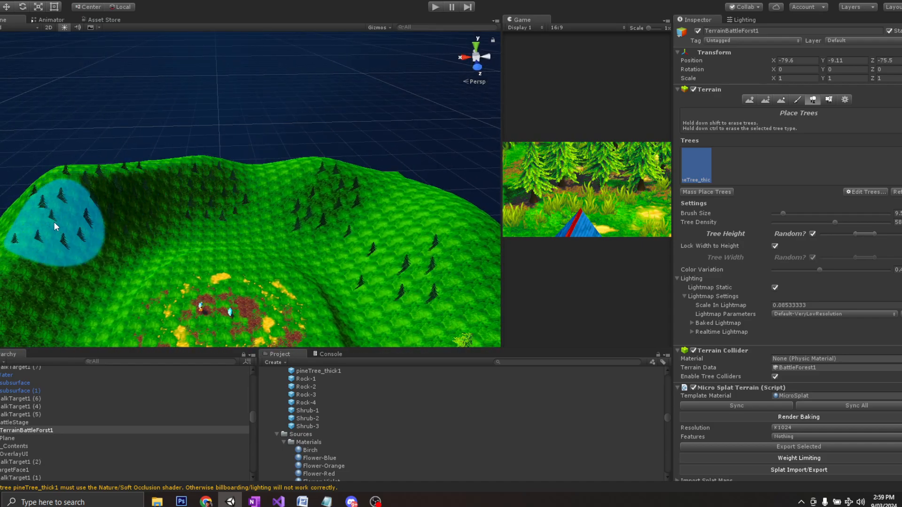
mouse_move(33, 250)
alt+mouse_down()
mouse_move(185, 228)
mouse_move(34, 234)
mouse_move(179, 202)
mouse_move(362, 205)
alt+mouse_up()
click(322, 195)
click(362, 204)
click(242, 207)
Extend the pine planting past the saddle onto the next bare hillside.
scroll(163, 236, down, 5)
middle_drag(163, 236, 328, 179)
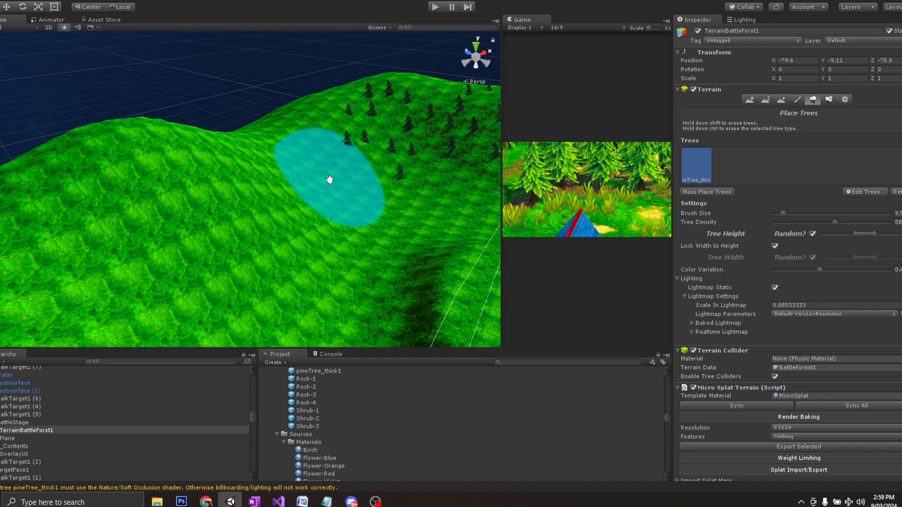
alt+drag(329, 179, 207, 202)
click(254, 193)
middle_drag(202, 197, 366, 170)
alt+drag(366, 170, 186, 200)
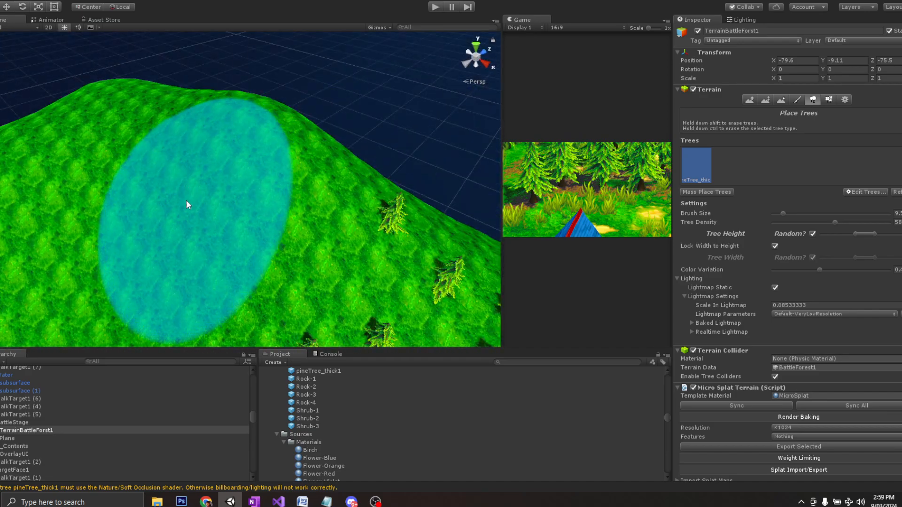
Fill the broad hillside above the battle area's rim with pines.
scroll(186, 201, down, 4)
middle_drag(186, 200, 240, 162)
mouse_move(275, 192)
mouse_down()
mouse_move(306, 141)
mouse_move(167, 159)
mouse_move(128, 199)
mouse_up()
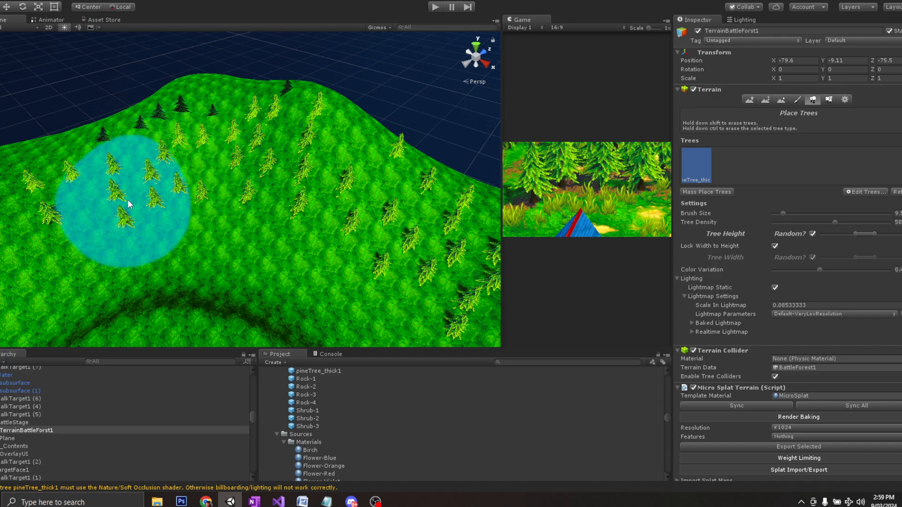
middle_drag(128, 204, 215, 173)
scroll(390, 193, down, 3)
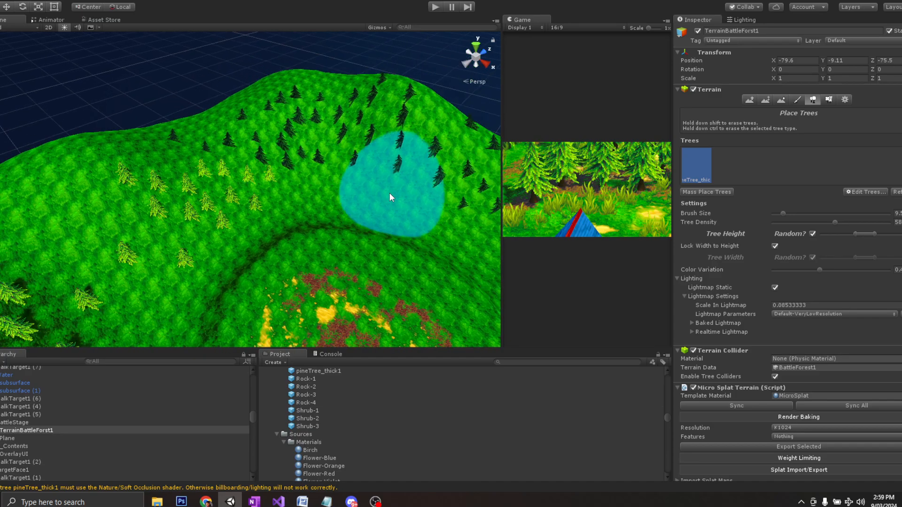
Plant pines over the neighbouring slope and up to its rounded hilltop.
alt+drag(390, 193, 182, 208)
mouse_move(134, 193)
mouse_down()
mouse_move(44, 173)
mouse_move(113, 180)
mouse_move(126, 205)
mouse_up()
middle_drag(206, 187, 131, 215)
scroll(131, 215, up, 3)
alt+drag(131, 216, 207, 180)
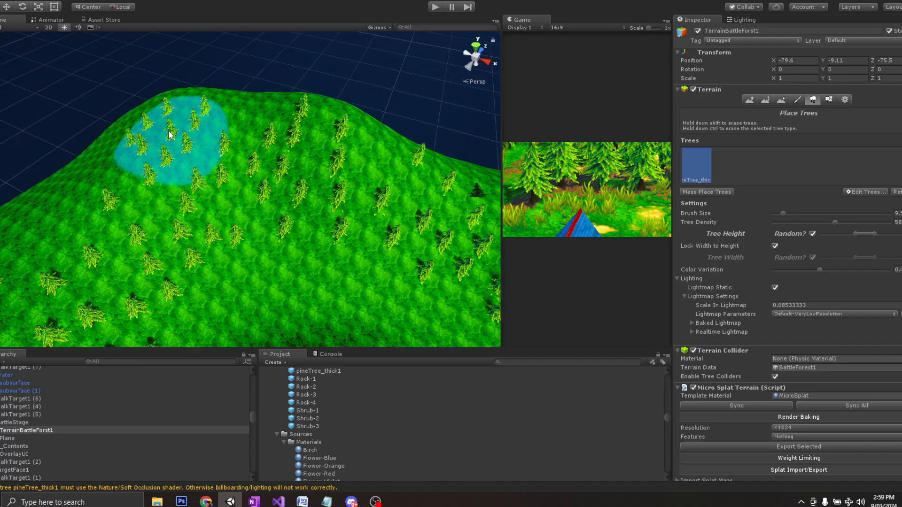
Place pines toward the terrain's outer corner and raise the tree density to 71.
mouse_move(227, 131)
alt+mouse_down()
mouse_move(140, 171)
mouse_move(177, 159)
mouse_move(218, 172)
mouse_move(35, 221)
alt+mouse_up()
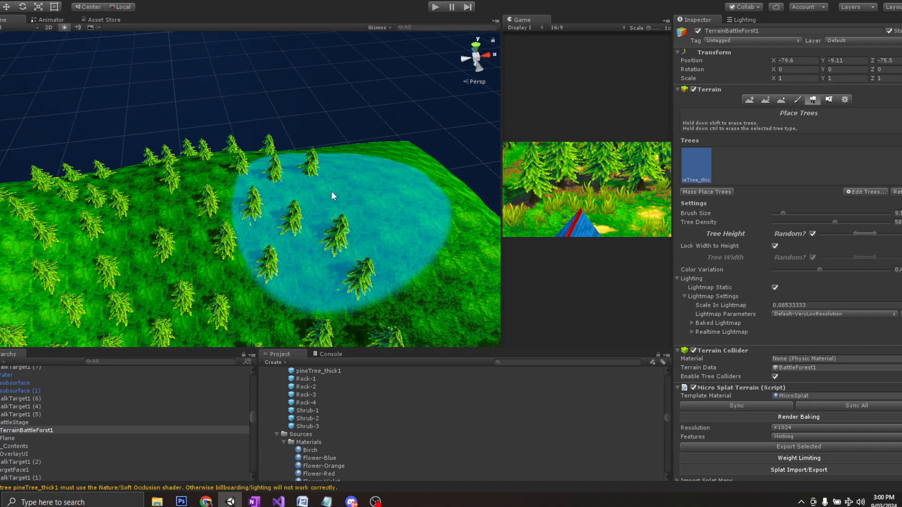
mouse_move(305, 174)
alt+mouse_down()
mouse_move(325, 220)
mouse_move(244, 258)
mouse_move(134, 274)
mouse_move(116, 294)
mouse_move(254, 285)
mouse_move(274, 177)
mouse_move(337, 174)
mouse_move(324, 213)
alt+mouse_up()
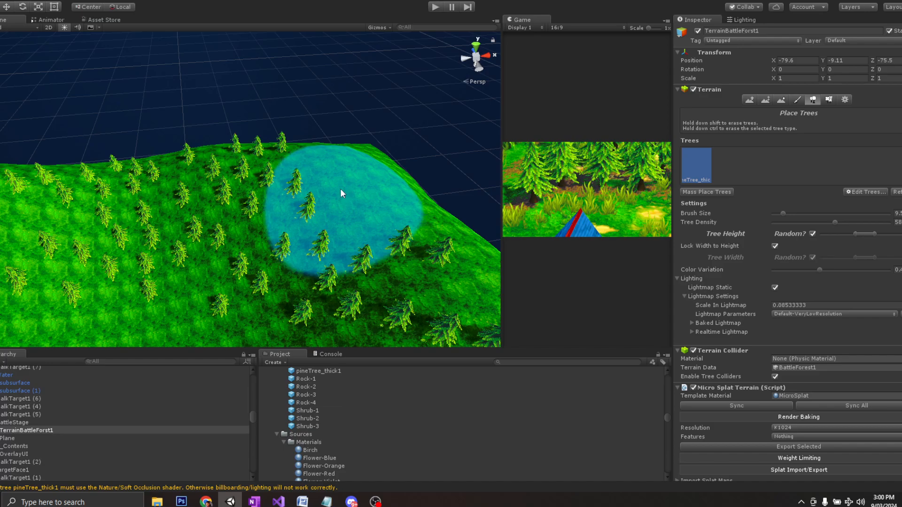
scroll(320, 208, down, 4)
middle_drag(305, 230, 298, 164)
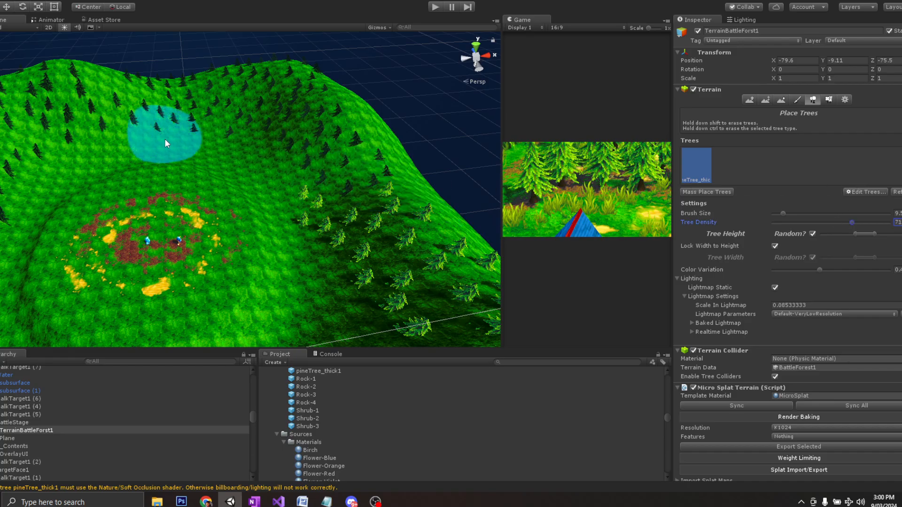
Erase the planted pines from all the hills around the battle area.
mouse_move(165, 142)
alt+mouse_down()
mouse_move(413, 206)
mouse_move(441, 197)
mouse_move(249, 187)
mouse_move(177, 258)
mouse_move(242, 207)
mouse_move(222, 259)
mouse_move(193, 166)
mouse_move(218, 182)
mouse_move(211, 214)
mouse_move(168, 275)
alt+mouse_up()
scroll(223, 259, up, 5)
scroll(213, 221, up, 5)
scroll(213, 221, down, 10)
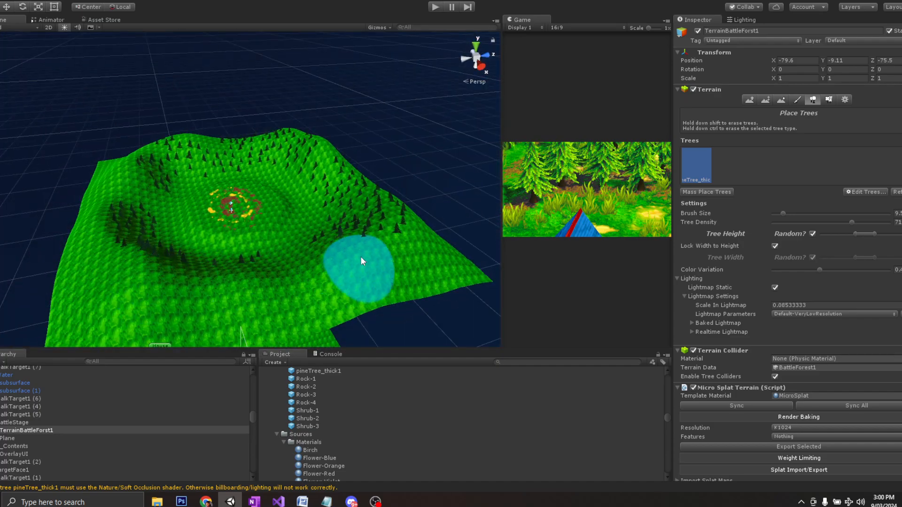
mouse_move(372, 188)
alt+mouse_down()
mouse_move(362, 253)
mouse_move(339, 273)
alt+mouse_up()
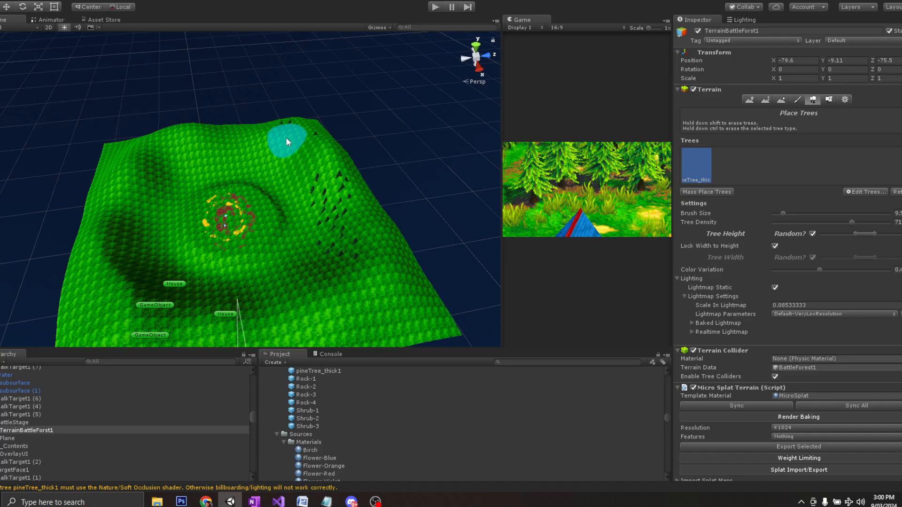
scroll(255, 203, up, 10)
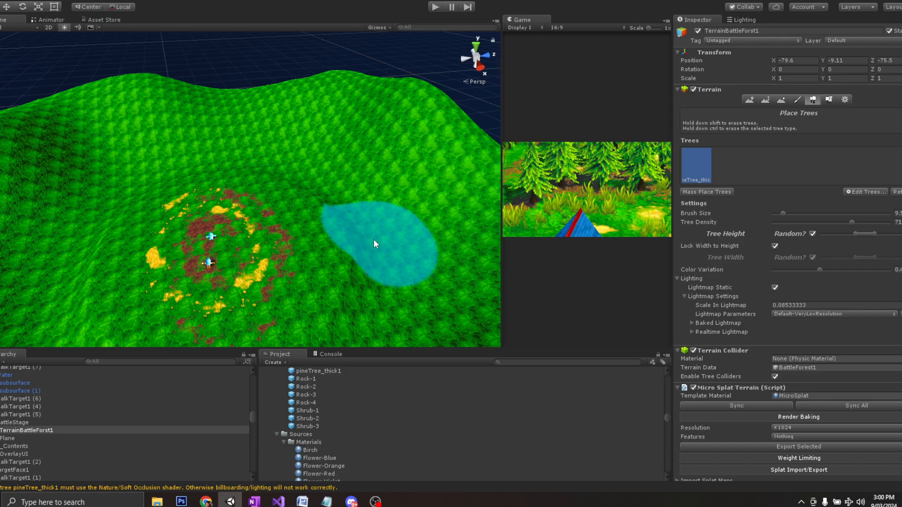
Raise the random tree height range after test-planting and undoing a patch of pines on the hillside.
scroll(373, 239, up, 3)
drag(864, 234, 866, 234)
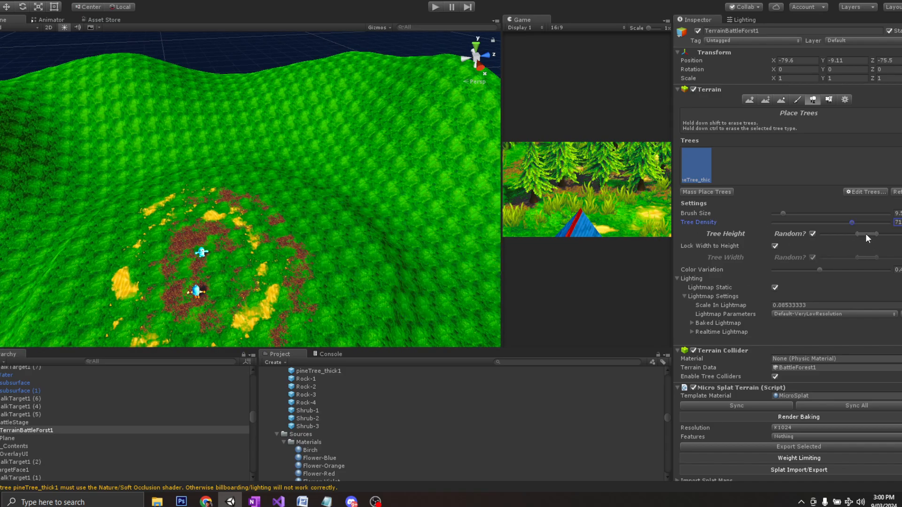
click(332, 122)
mouse_move(331, 123)
alt+mouse_down()
mouse_move(328, 50)
mouse_move(333, 90)
mouse_move(329, 75)
alt+mouse_up()
scroll(329, 75, up, 4)
key(ctrl+z)
drag(873, 234, 878, 234)
Examine the village forest from above to compare its pine size and spacing with the battle terrain.
scroll(254, 206, down, 8)
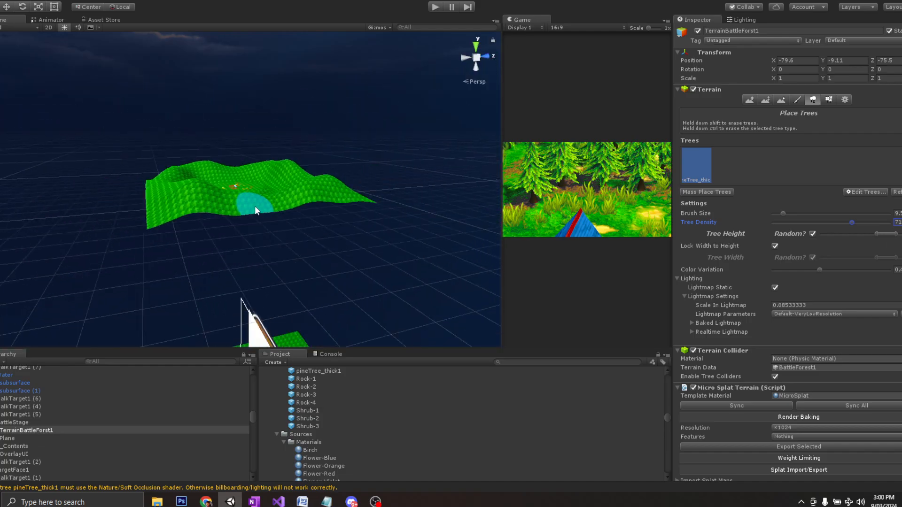
middle_drag(275, 250, 282, 498)
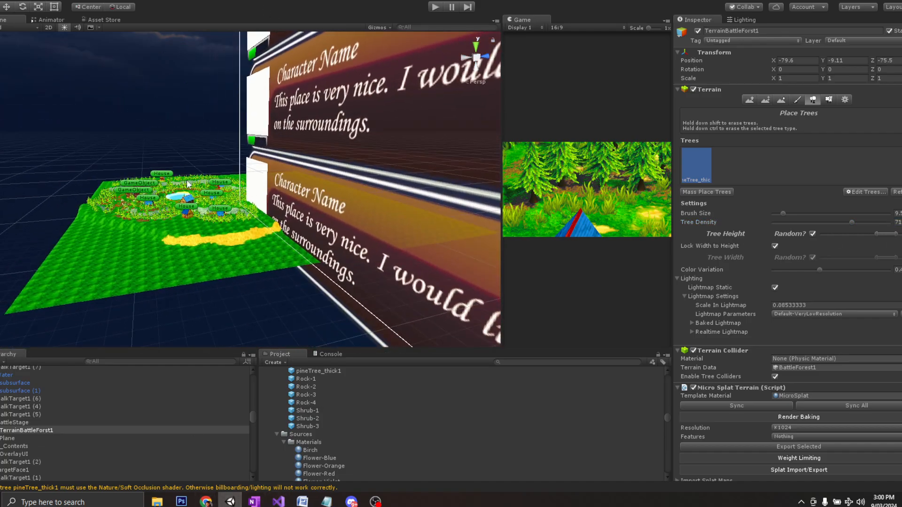
scroll(187, 184, up, 8)
scroll(188, 184, down, 4)
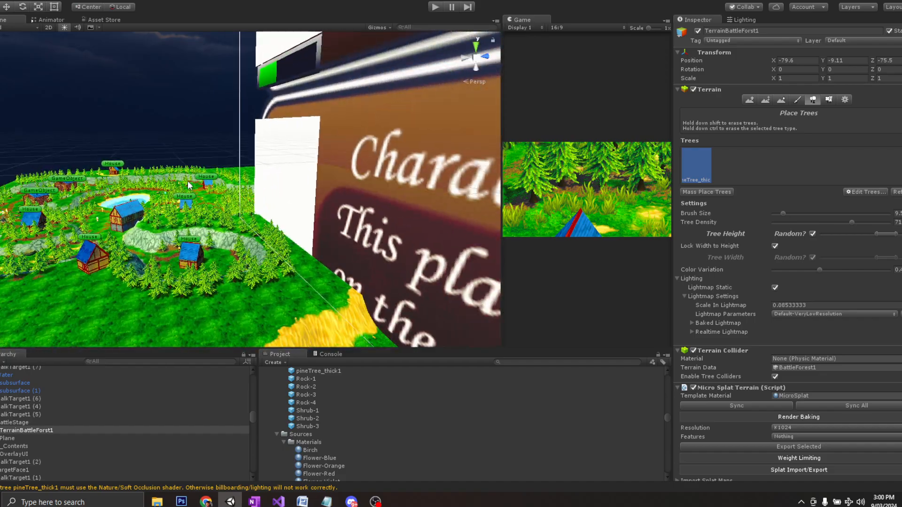
scroll(188, 185, down, 6)
alt+drag(207, 106, 233, 197)
scroll(219, 121, down, 4)
middle_drag(256, 159, 274, 98)
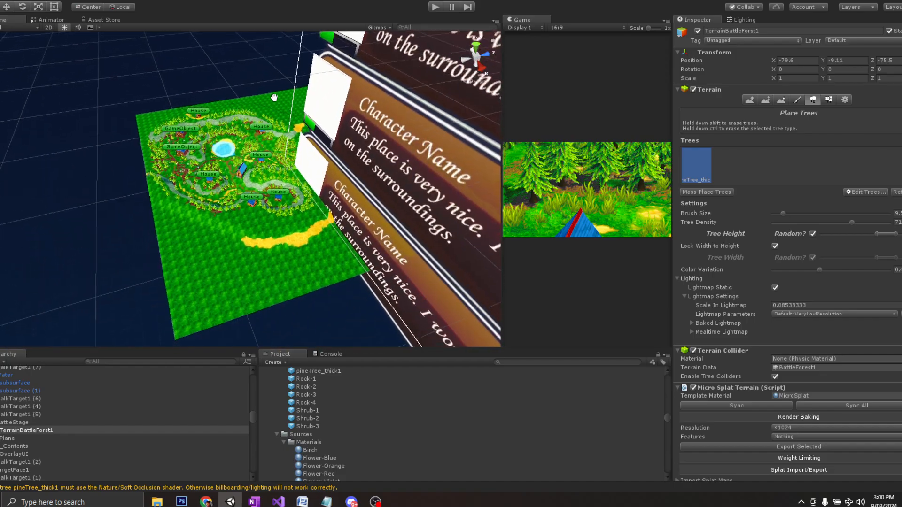
scroll(223, 232, up, 6)
scroll(223, 231, down, 4)
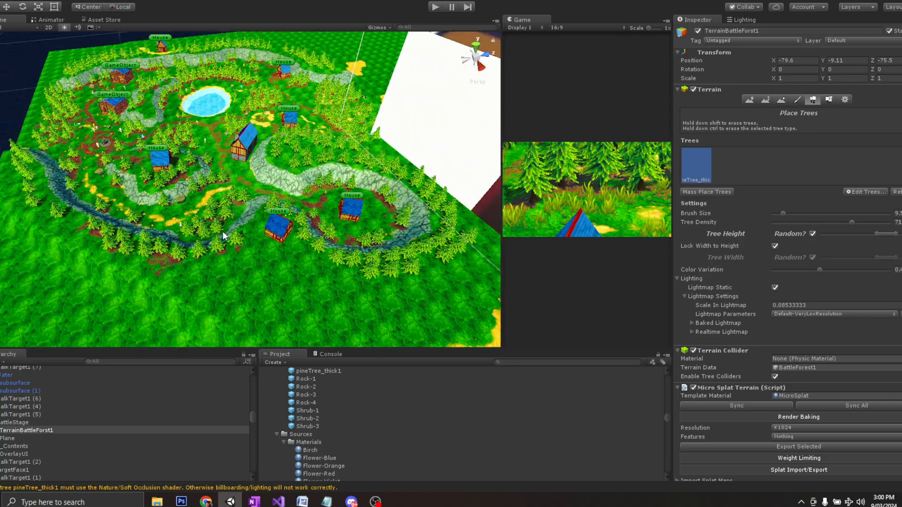
scroll(223, 231, down, 6)
middle_drag(299, 152, 221, 328)
scroll(254, 197, up, 6)
mouse_move(254, 197)
middle_down()
mouse_move(271, 100)
mouse_move(257, 39)
middle_up()
scroll(251, 157, down, 6)
alt+drag(257, 169, 235, 180)
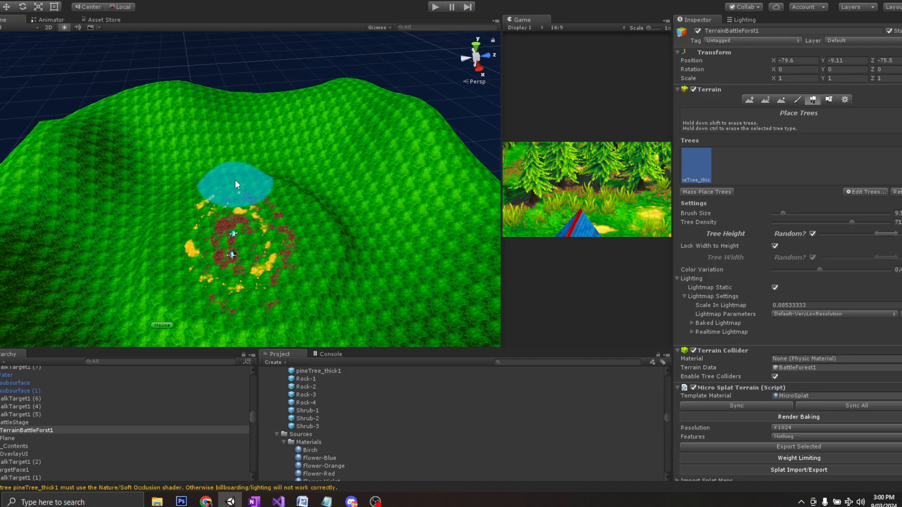
Raise the tree height range further and plant a patch of taller pines on the hilltop behind the battle area.
mouse_move(236, 185)
middle_down()
mouse_move(245, 227)
mouse_move(193, 210)
mouse_move(221, 244)
middle_up()
alt+drag(222, 244, 238, 197)
middle_drag(238, 197, 249, 209)
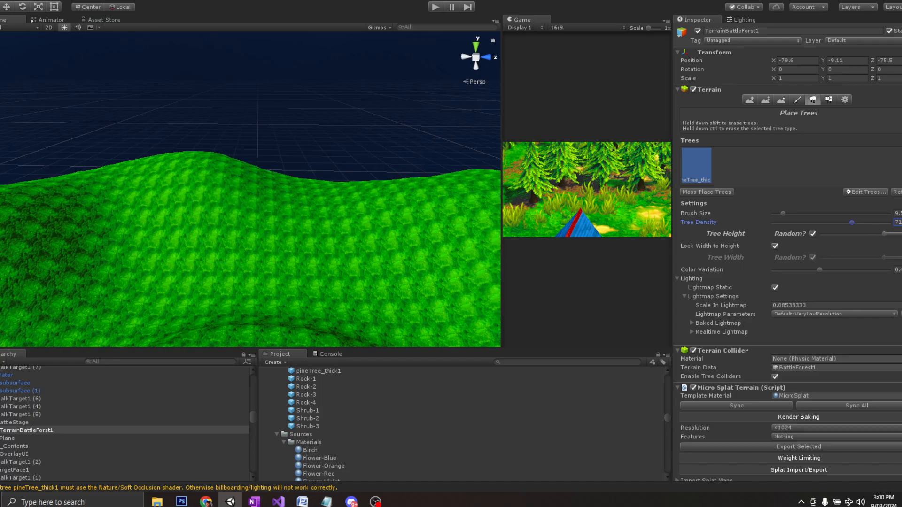
scroll(283, 244, down, 5)
mouse_move(276, 232)
middle_down()
mouse_move(266, 193)
mouse_move(276, 197)
mouse_move(262, 181)
middle_up()
scroll(275, 219, up, 5)
click(217, 151)
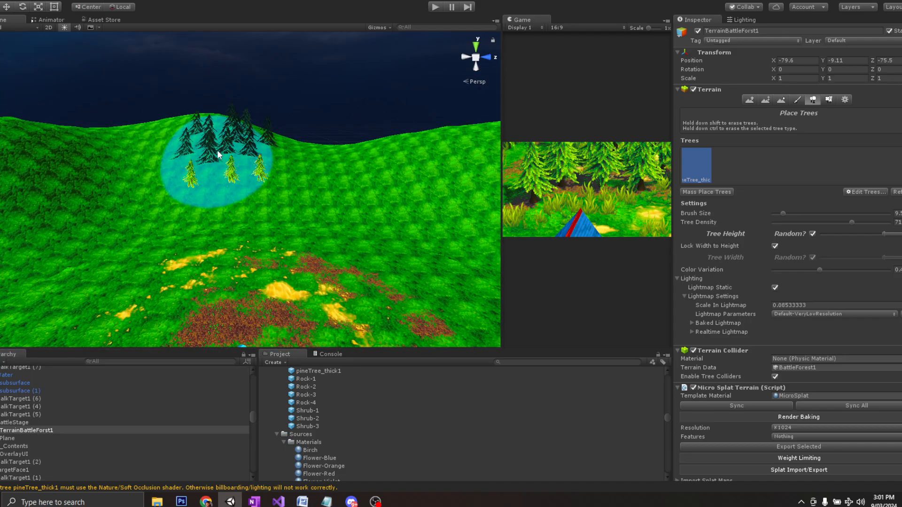
mouse_move(297, 177)
alt+mouse_down()
mouse_move(306, 155)
mouse_move(298, 164)
alt+mouse_up()
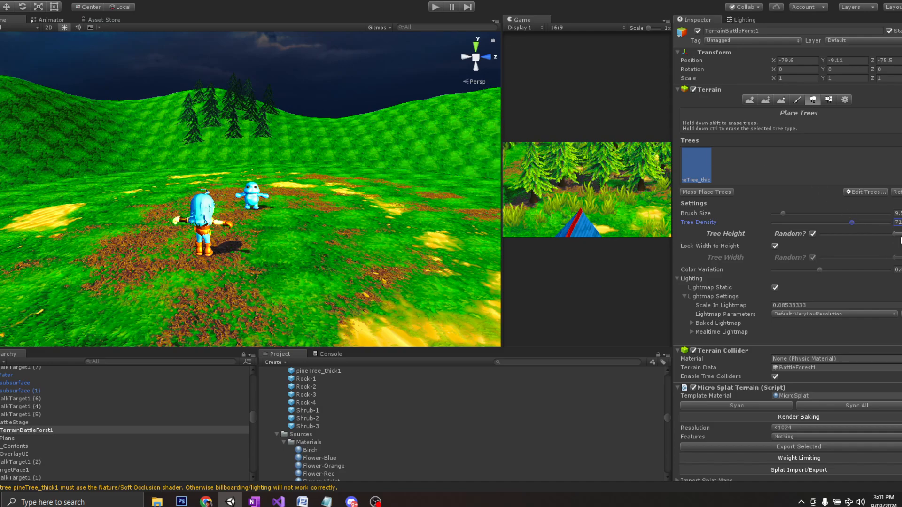
Plant taller pines along the ridge from the hilltop to the neighbouring hill.
alt+drag(120, 101, 203, 151)
mouse_move(245, 209)
mouse_down()
mouse_move(215, 222)
mouse_move(386, 235)
mouse_move(211, 210)
mouse_move(132, 230)
mouse_up()
click(82, 238)
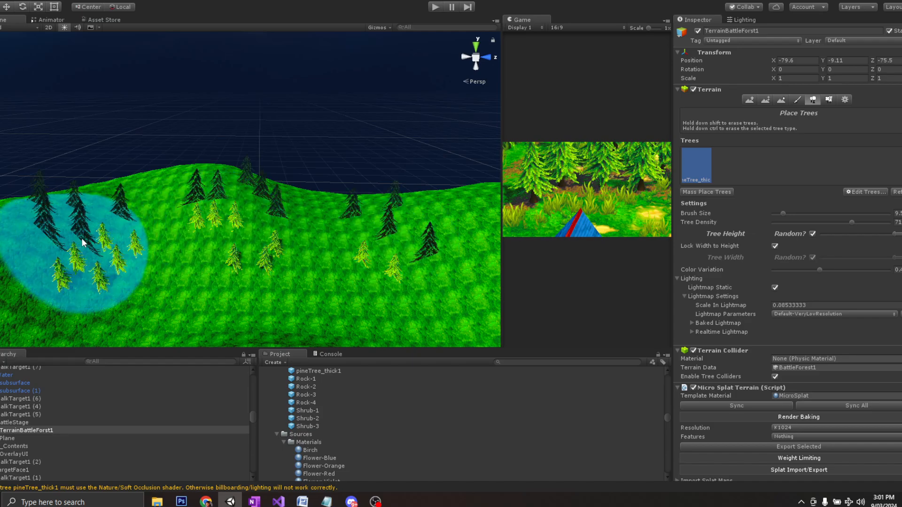
Place scattered groups of taller pines on the remaining bare hills around the battle area.
scroll(82, 239, down, 10)
alt+drag(301, 221, 183, 231)
scroll(212, 256, up, 5)
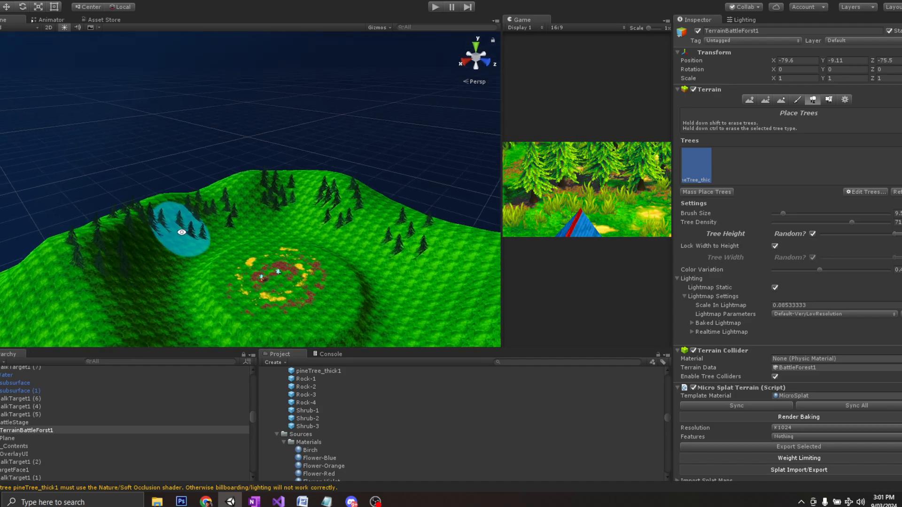
scroll(183, 232, down, 3)
click(163, 290)
scroll(300, 328, down, 3)
click(239, 317)
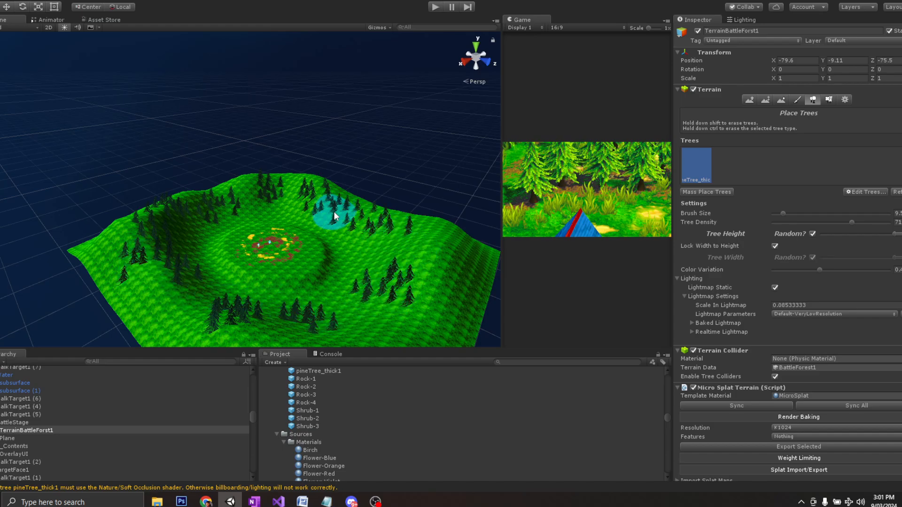
Add pines to the inner slopes close to the battle area's rim.
scroll(329, 229, up, 5)
scroll(387, 264, down, 3)
click(409, 303)
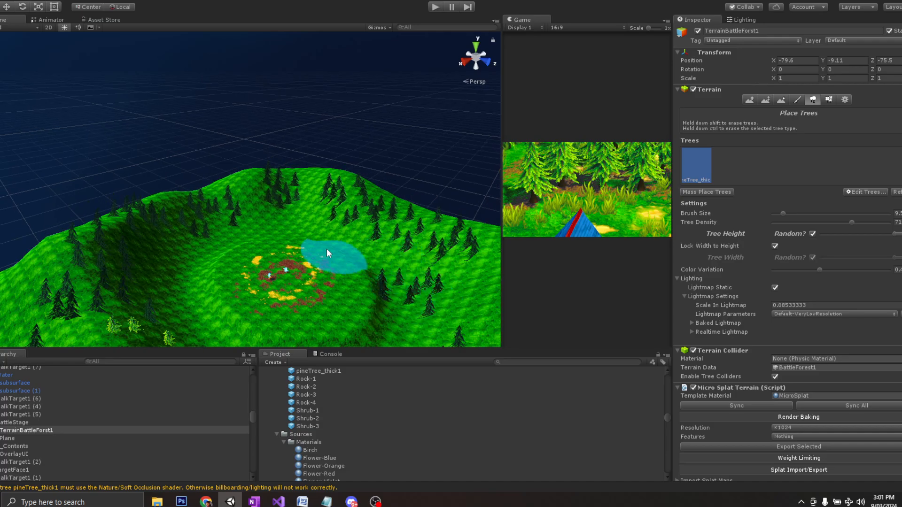
click(297, 228)
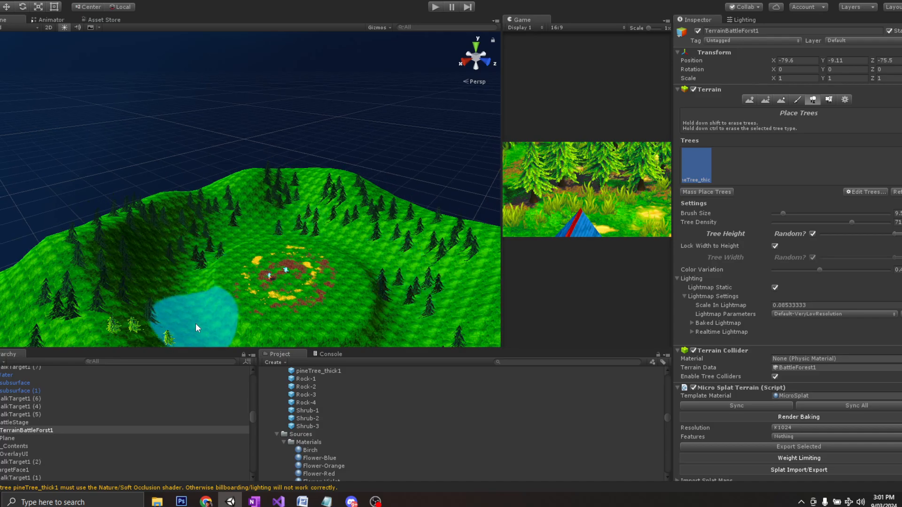
alt+drag(184, 314, 151, 274)
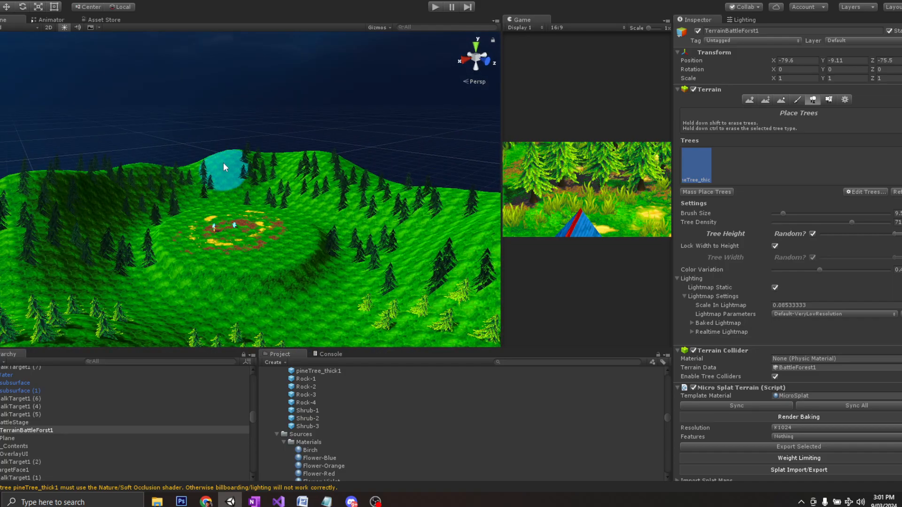
Fill the bare gaps between the pines on the hilltop and slope overlooking the battle area.
scroll(219, 164, up, 6)
mouse_move(221, 179)
middle_down()
mouse_move(216, 155)
mouse_move(245, 187)
middle_up()
scroll(235, 164, down, 2)
scroll(241, 192, up, 3)
scroll(244, 187, down, 3)
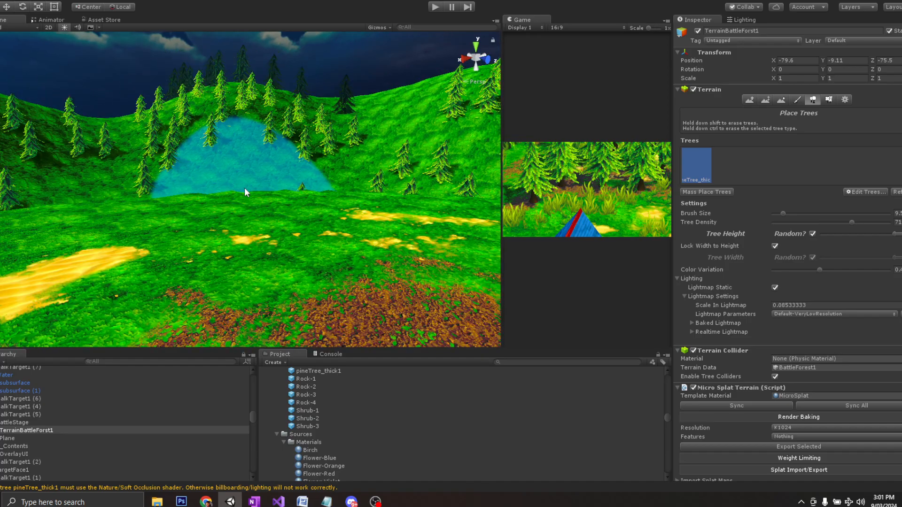
scroll(244, 187, up, 3)
scroll(243, 188, down, 3)
alt+drag(243, 188, 202, 237)
scroll(201, 237, up, 3)
middle_drag(201, 237, 214, 197)
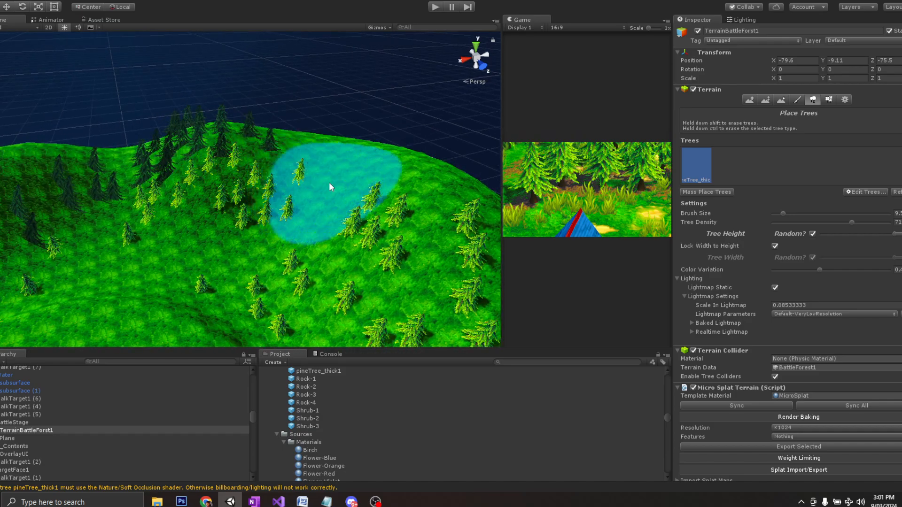
click(347, 163)
right_drag(329, 185, 309, 183)
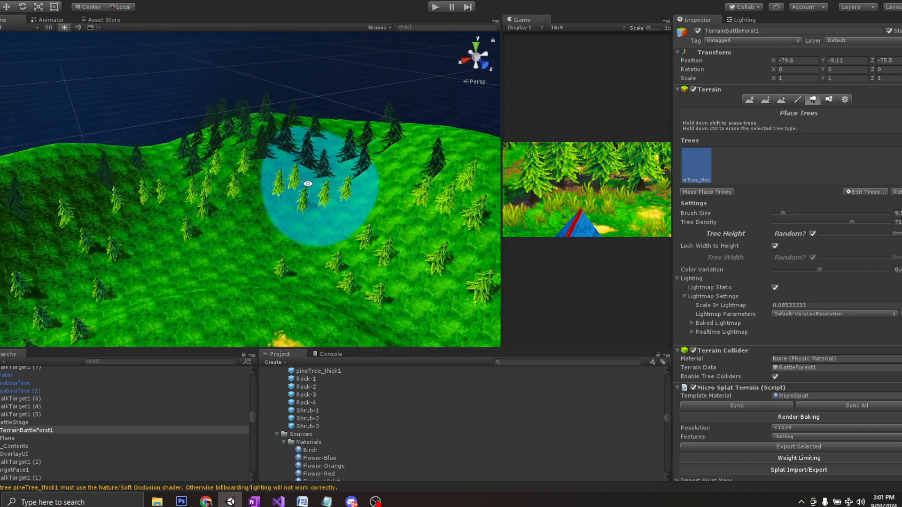
Thicken the pine cover over the hill crest and slope beside the terrain's outer edge.
alt+drag(123, 193, 278, 220)
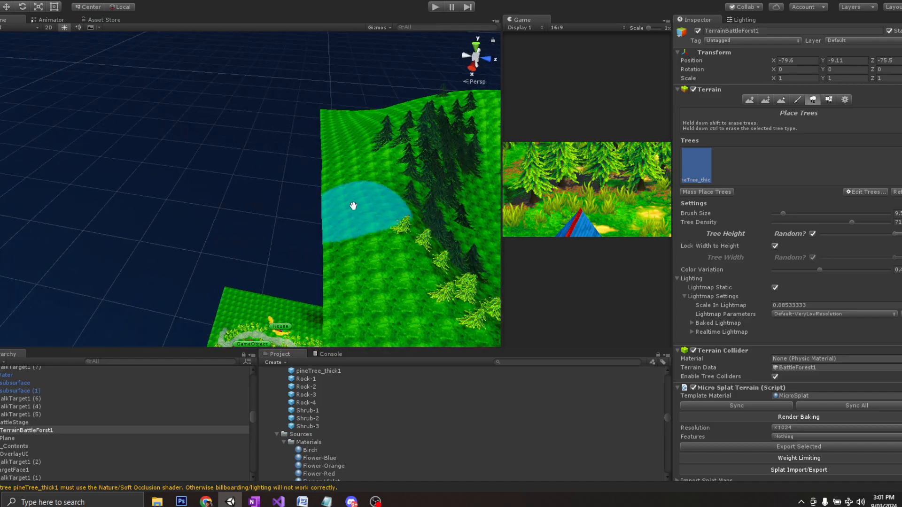
middle_drag(352, 206, 169, 250)
alt+drag(170, 250, 236, 187)
middle_drag(236, 188, 230, 230)
scroll(230, 230, up, 3)
alt+drag(230, 229, 212, 215)
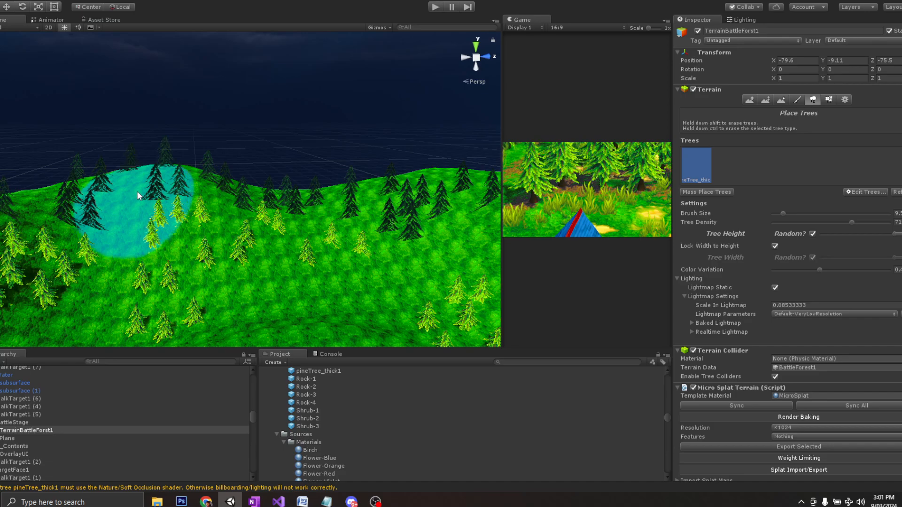
mouse_move(322, 256)
alt+mouse_down()
mouse_move(225, 248)
mouse_move(421, 190)
alt+mouse_up()
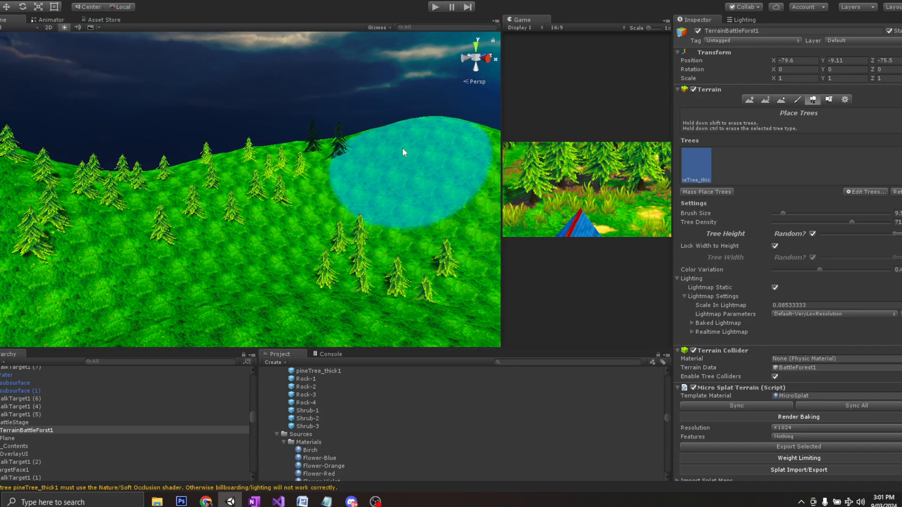
Plant pines on the adjoining bare rounded hilltop out to the terrain's edge.
mouse_move(233, 168)
middle_down()
mouse_move(376, 203)
mouse_move(310, 207)
middle_up()
alt+drag(310, 207, 348, 202)
middle_drag(385, 202, 291, 207)
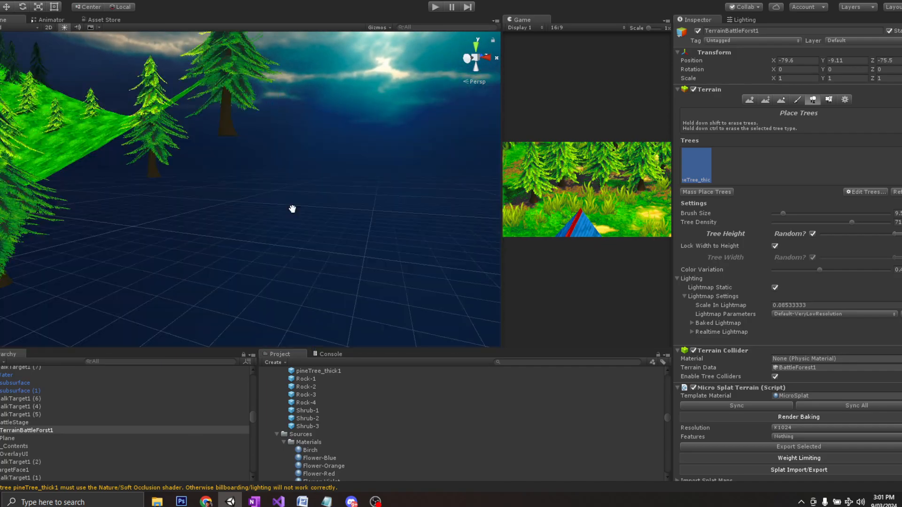
alt+drag(292, 208, 316, 199)
mouse_move(316, 200)
middle_down()
mouse_move(295, 212)
mouse_move(254, 176)
middle_up()
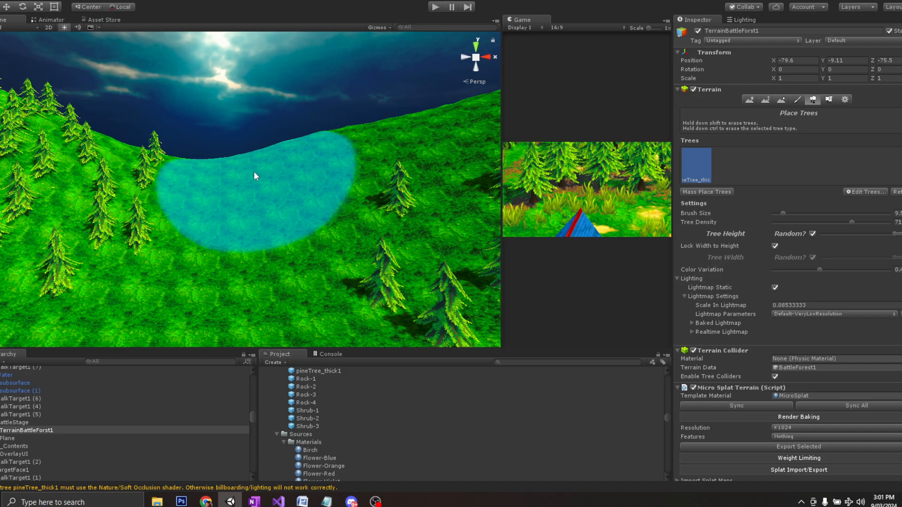
Plant pines across the bare saddle and onto the shaded slope beyond it.
mouse_move(324, 211)
middle_down()
mouse_move(296, 198)
mouse_move(238, 221)
middle_up()
alt+drag(237, 221, 302, 216)
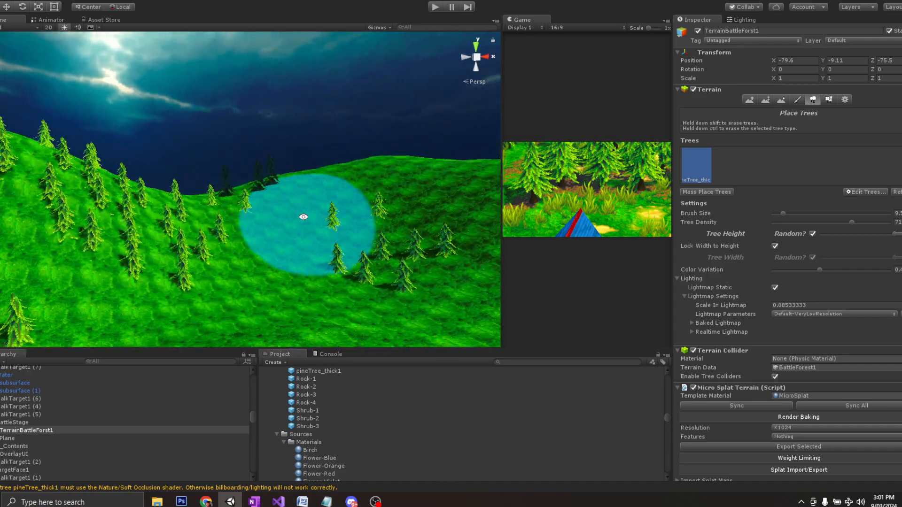
mouse_move(328, 186)
alt+mouse_down()
mouse_move(322, 213)
mouse_move(328, 196)
mouse_move(302, 195)
mouse_move(415, 246)
mouse_move(325, 240)
mouse_move(316, 227)
mouse_move(323, 235)
alt+mouse_up()
middle_drag(334, 242, 266, 250)
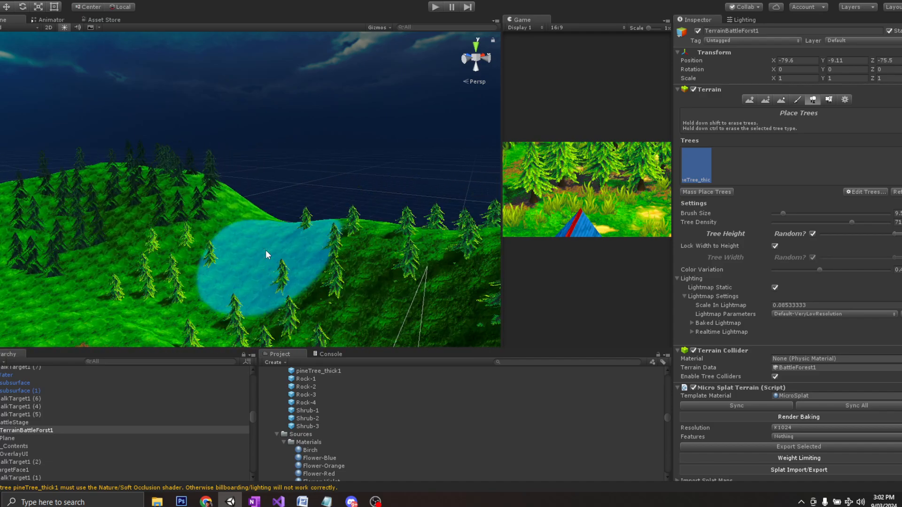
Complete the pine cover on the hills enclosing the battle area.
mouse_move(266, 250)
alt+mouse_down()
mouse_move(347, 212)
mouse_move(413, 255)
mouse_move(262, 268)
mouse_move(385, 232)
mouse_move(344, 222)
mouse_move(354, 219)
mouse_move(276, 278)
mouse_move(280, 211)
alt+mouse_up()
scroll(378, 233, up, 3)
scroll(354, 219, down, 5)
scroll(283, 217, up, 3)
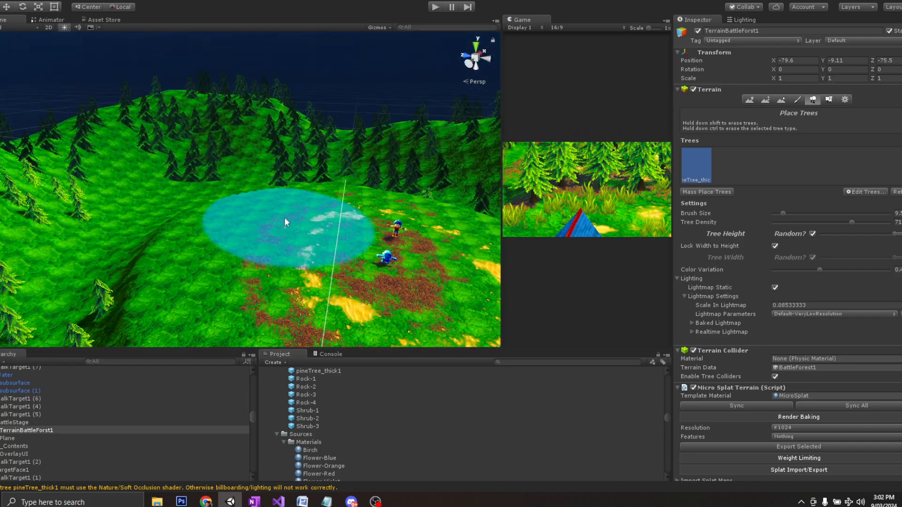
Reduce the brush size to 1 and tree density to 20, and place a single pine beside the battle area.
mouse_move(782, 214)
mouse_down()
mouse_move(786, 224)
mouse_move(775, 213)
mouse_up()
click(221, 226)
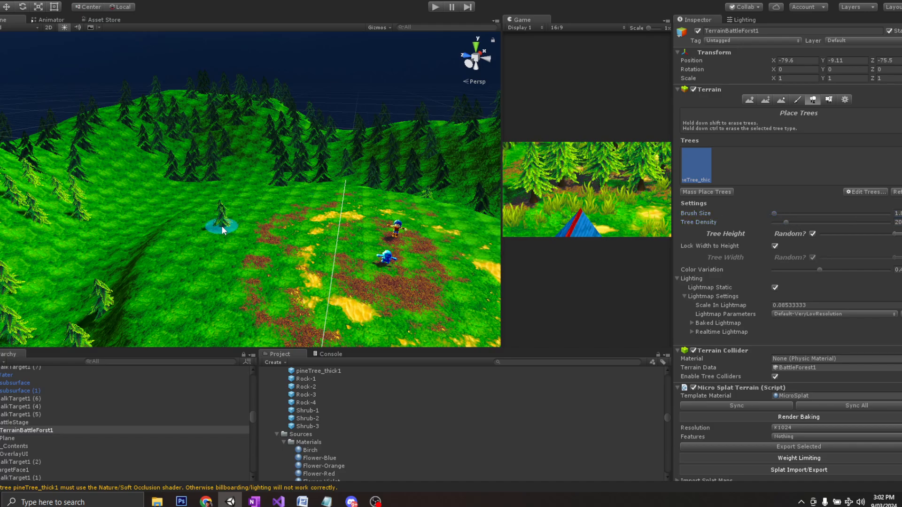
mouse_move(244, 206)
middle_down()
mouse_move(238, 195)
mouse_move(246, 202)
middle_up()
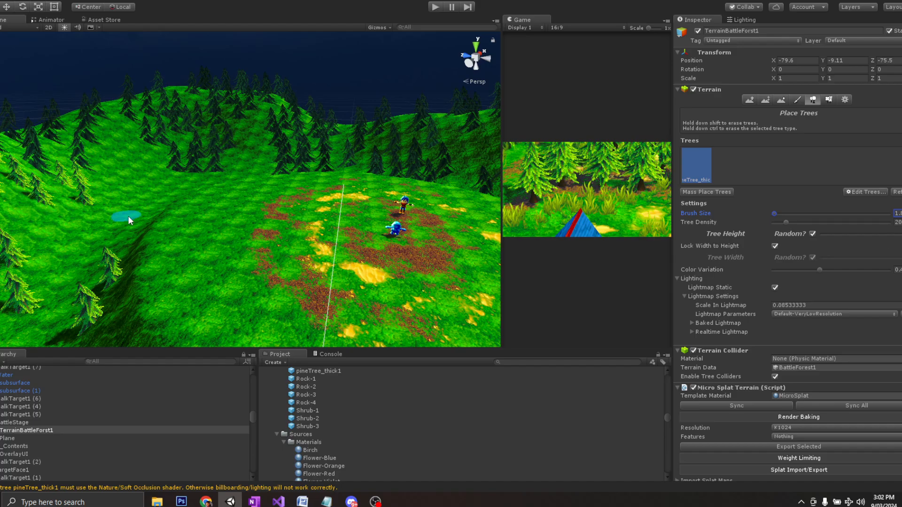
mouse_move(217, 207)
middle_down()
mouse_move(195, 203)
mouse_move(197, 186)
mouse_move(222, 177)
mouse_move(221, 200)
middle_up()
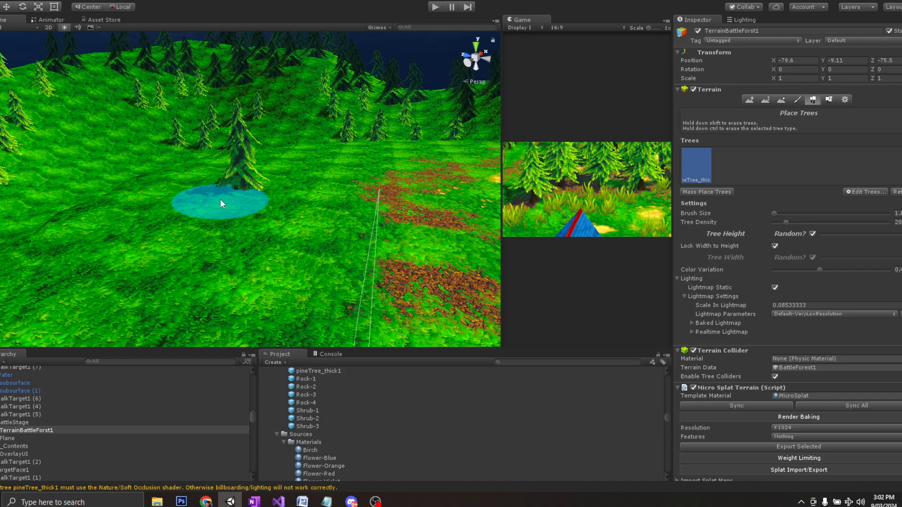
Leave tree placement and switch to the Move tool.
scroll(220, 199, up, 3)
scroll(264, 212, down, 3)
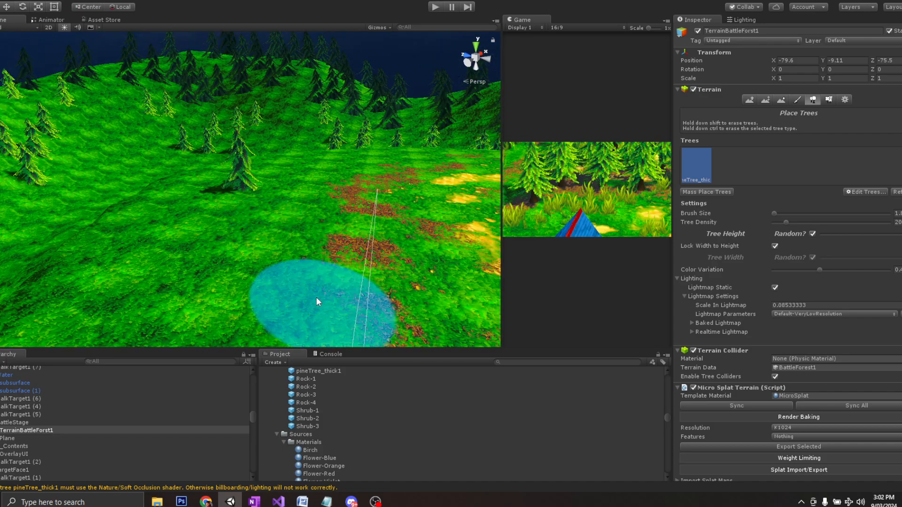
key(w)
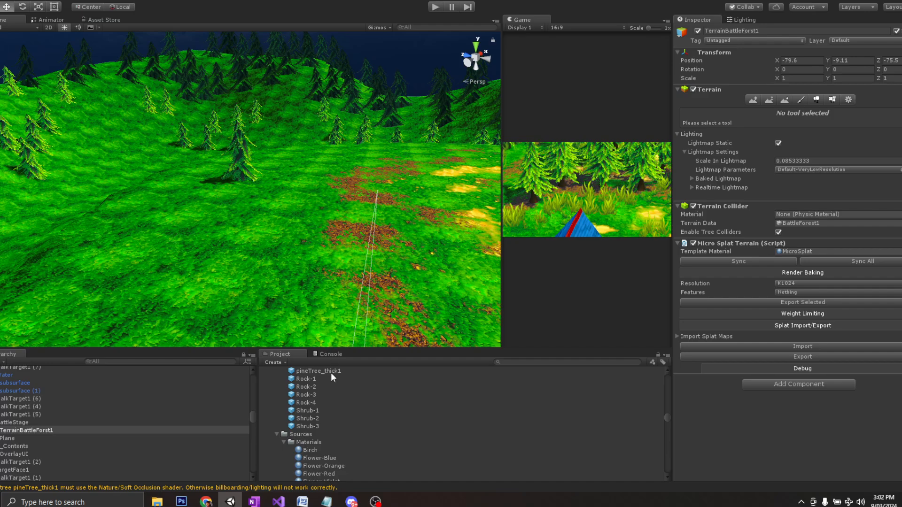
Add the pineTree_thick1 prefab to the scene beside the battle area, leaving its name unchanged.
drag(331, 373, 290, 270)
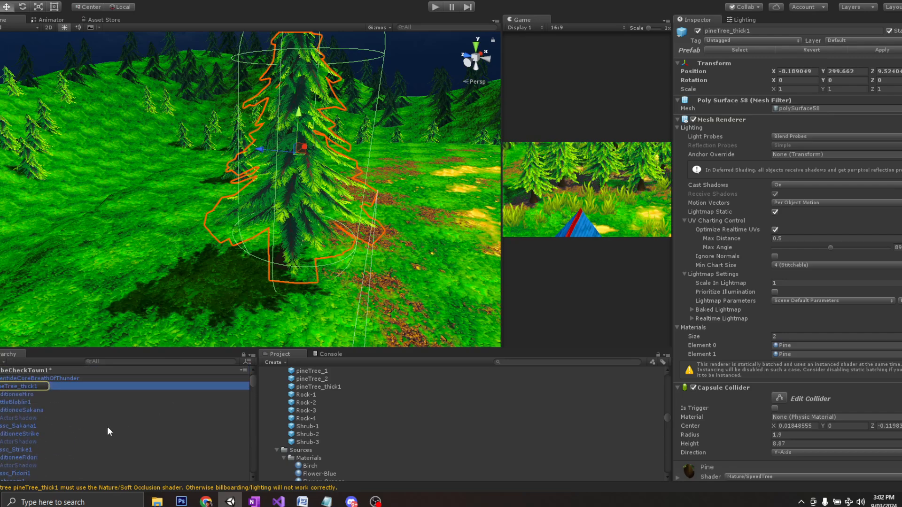
key(F2)
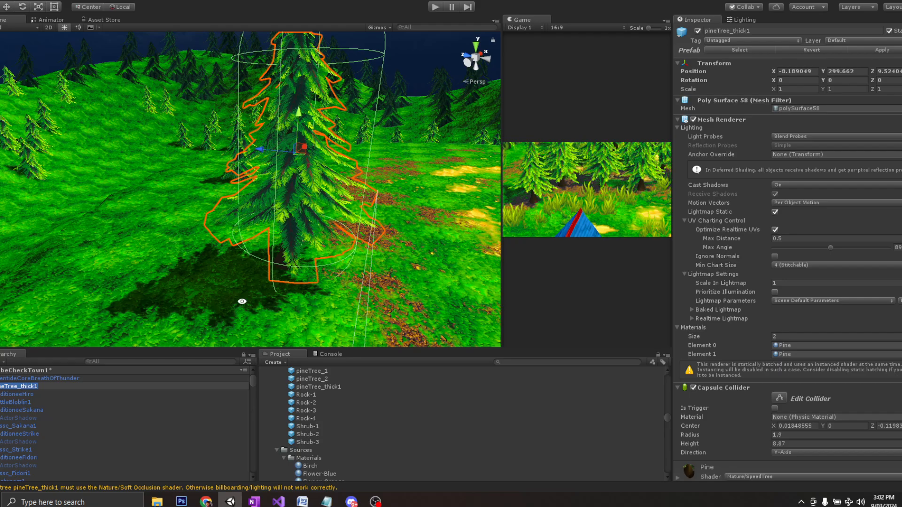
right_drag(242, 301, 244, 286)
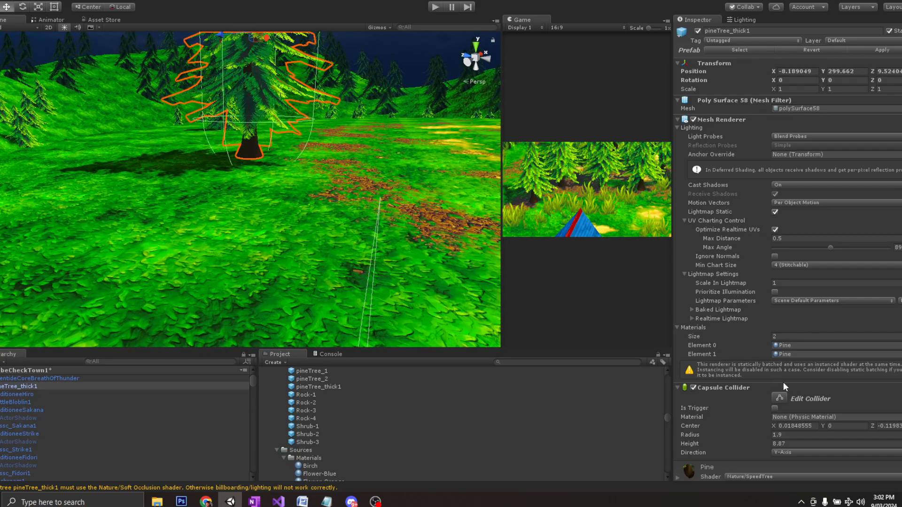
scroll(783, 382, down, 2)
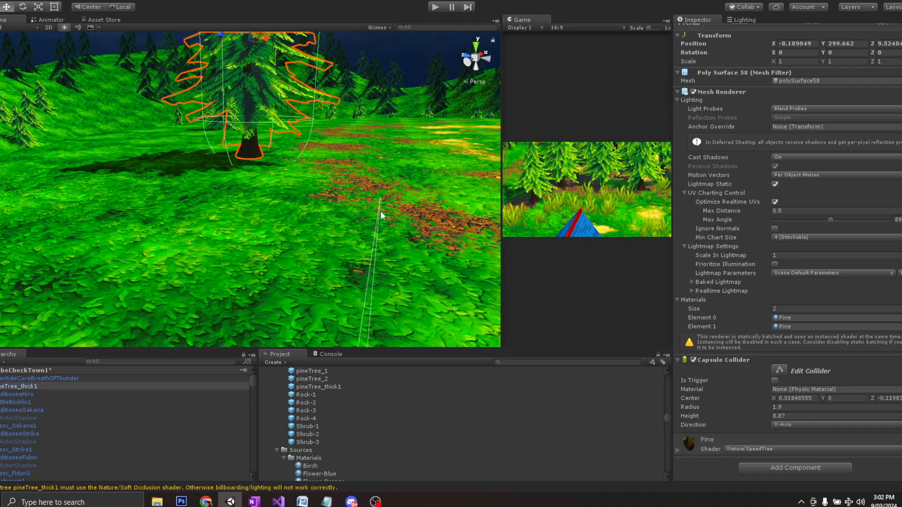
mouse_move(380, 212)
alt+mouse_down()
mouse_move(369, 182)
mouse_move(374, 210)
mouse_move(385, 204)
alt+mouse_up()
scroll(230, 211, down, 8)
scroll(231, 211, up, 4)
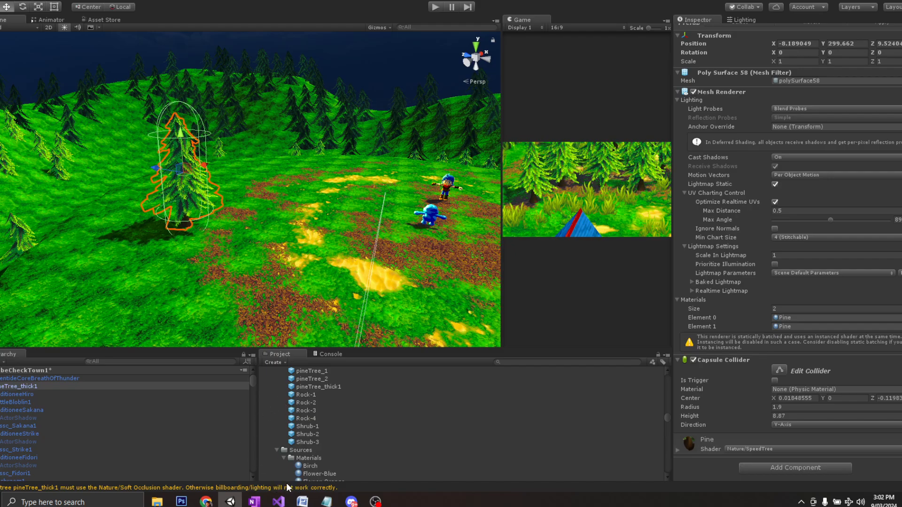
mouse_move(276, 334)
alt+mouse_down()
mouse_move(260, 312)
mouse_move(272, 331)
alt+mouse_up()
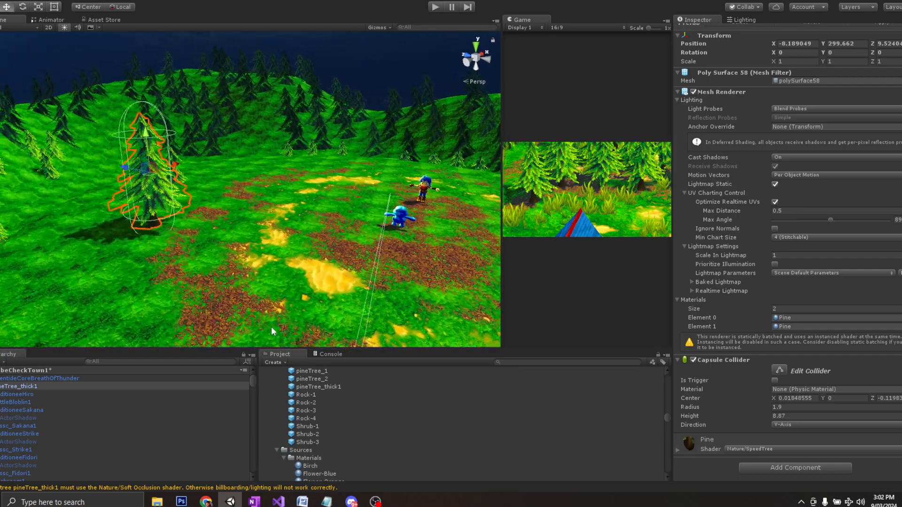
Position copies of the thick pine along the far edge of the battle area.
drag(174, 166, 332, 139)
drag(215, 140, 413, 161)
alt+drag(414, 161, 313, 206)
scroll(313, 205, down, 3)
drag(175, 208, 277, 211)
Place more thick pine copies around the remaining edge, with one at X 7.45, Z -20.58.
alt+drag(431, 200, 203, 240)
scroll(336, 187, down, 4)
middle_drag(139, 236, 274, 209)
alt+drag(274, 209, 167, 239)
drag(117, 213, 106, 254)
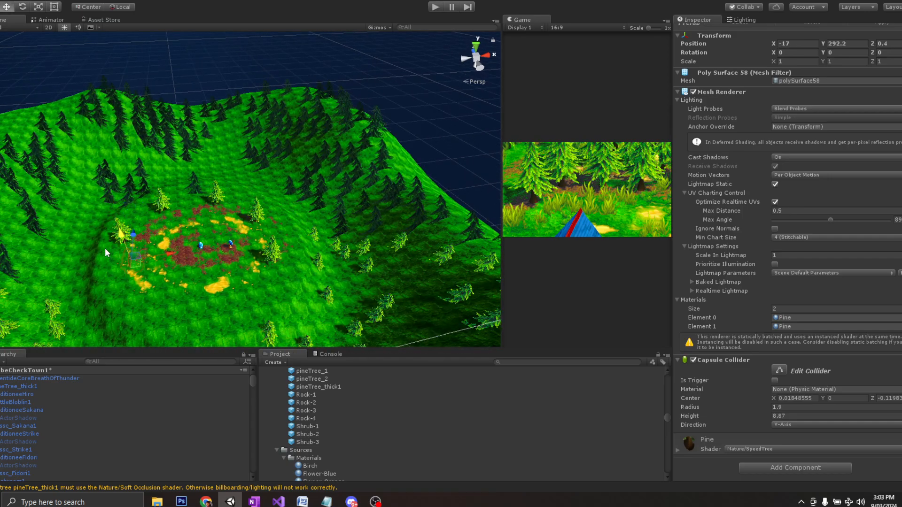
drag(124, 208, 122, 257)
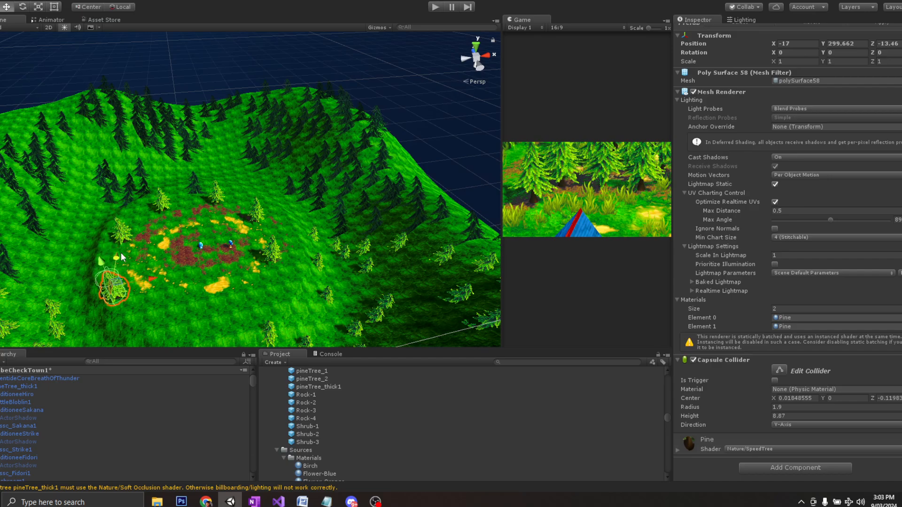
drag(147, 286, 282, 279)
drag(241, 256, 242, 267)
Check the ring of thick pines from close up and farther away, and save the scene.
scroll(222, 261, up, 7)
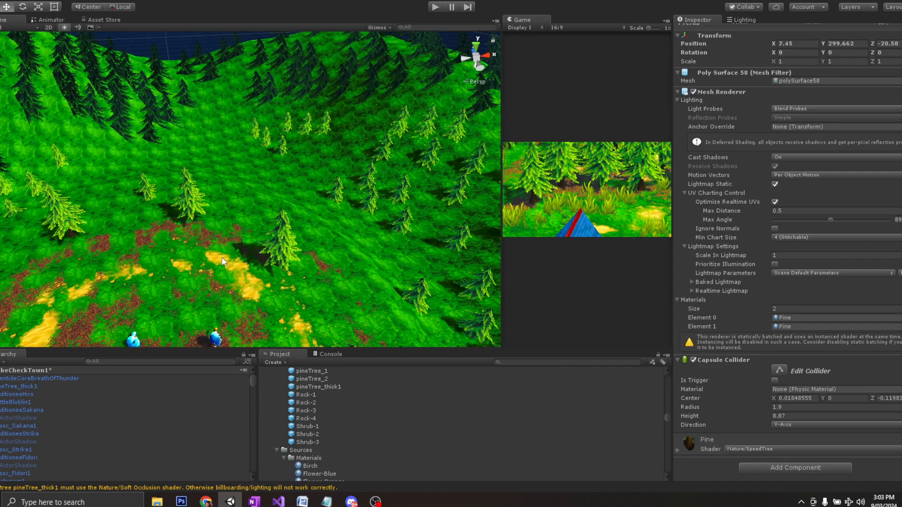
scroll(222, 261, down, 8)
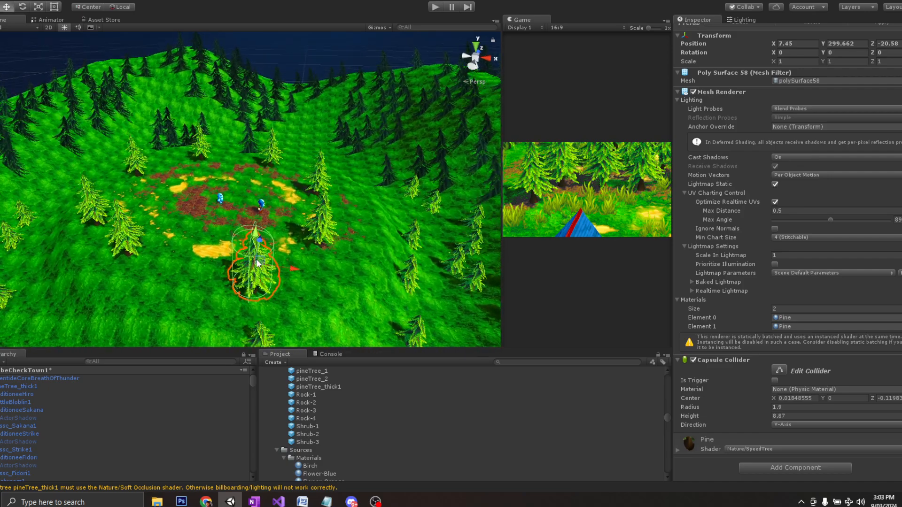
scroll(257, 263, up, 8)
scroll(256, 261, down, 5)
key(ctrl+s)
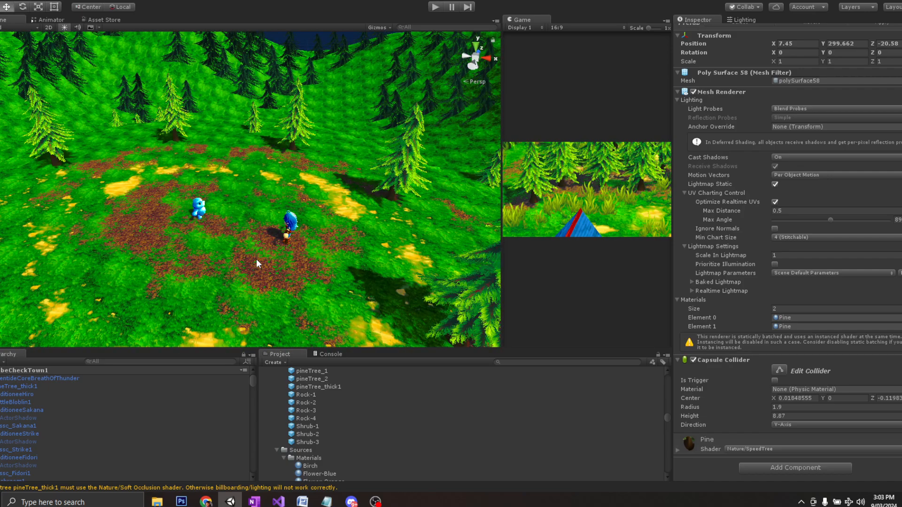
Select the battle terrain and switch to Paint Details with the first grass detail, brush size 12 and a higher opacity.
scroll(258, 263, down, 3)
click(342, 239)
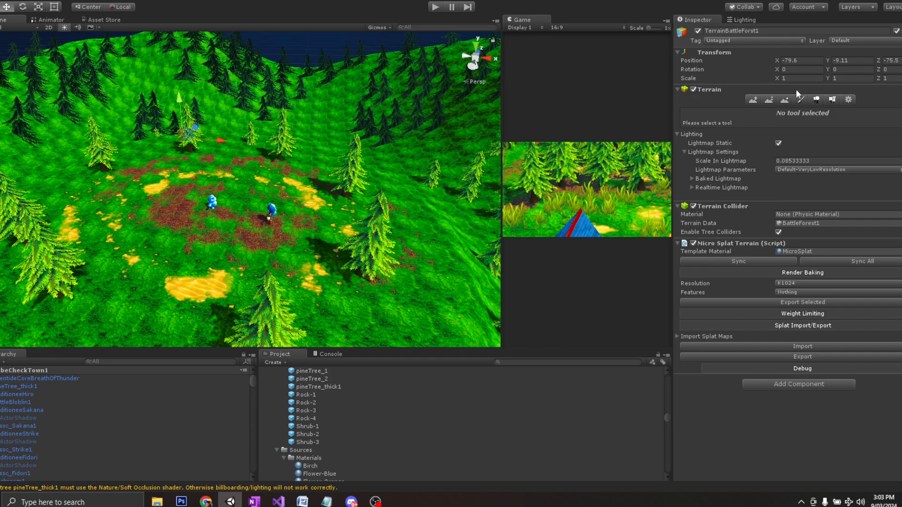
click(800, 101)
click(829, 100)
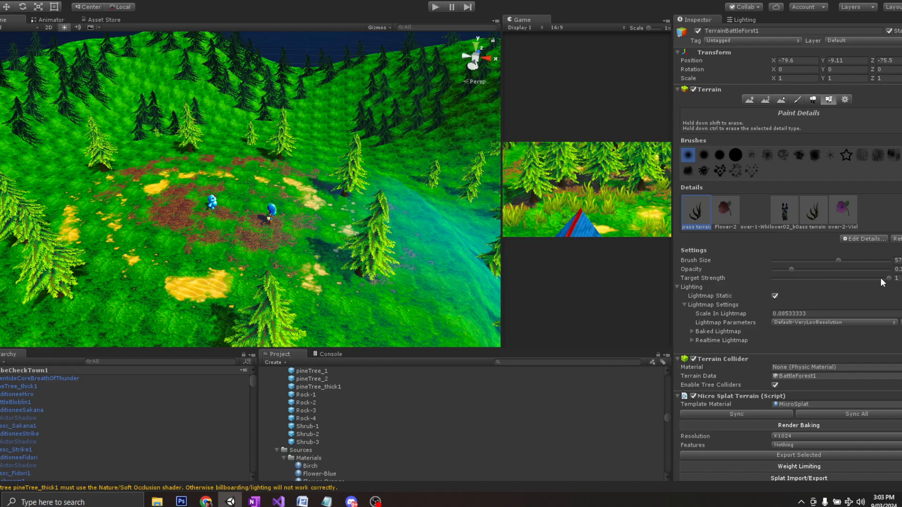
click(787, 262)
drag(792, 269, 820, 269)
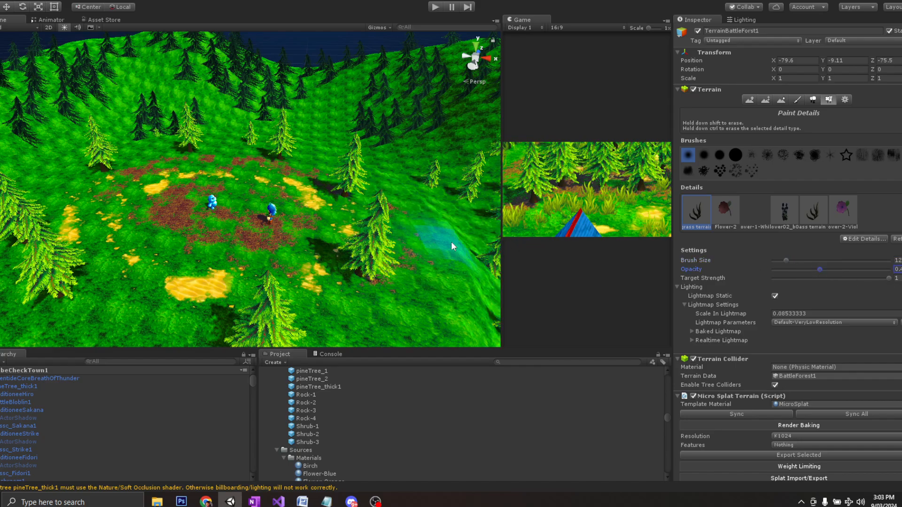
Reduce the brush size to 5 and lower the opacity, and scatter grass around the two characters.
mouse_move(215, 237)
alt+mouse_down()
mouse_move(228, 244)
mouse_move(277, 221)
mouse_move(234, 232)
mouse_move(214, 252)
alt+mouse_up()
scroll(278, 221, up, 3)
scroll(277, 221, down, 4)
scroll(213, 252, up, 6)
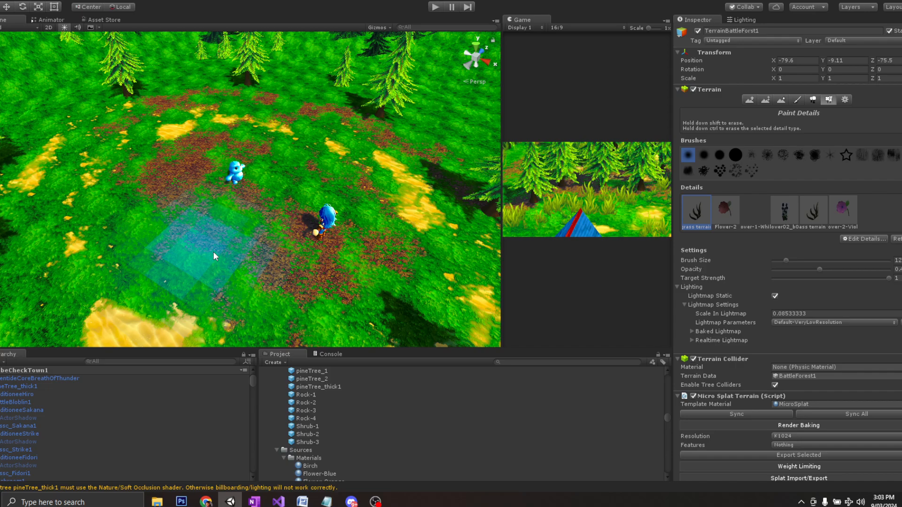
click(778, 262)
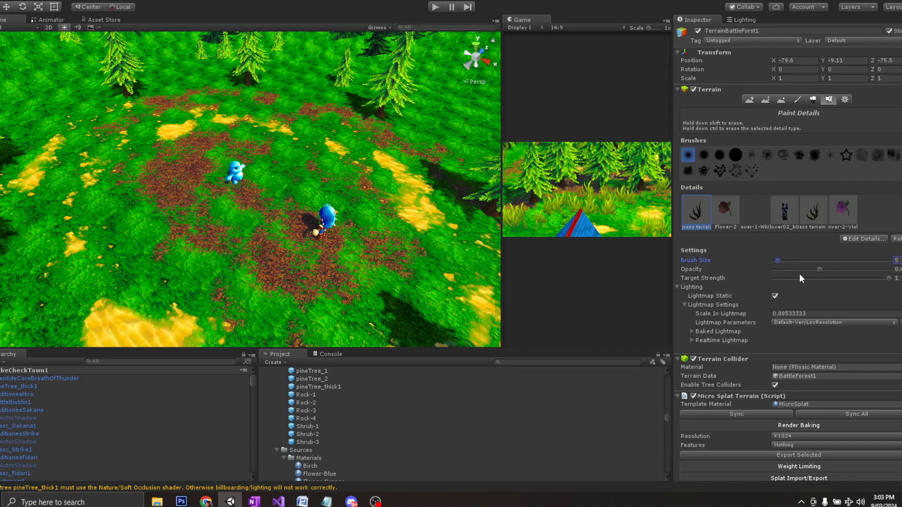
click(806, 271)
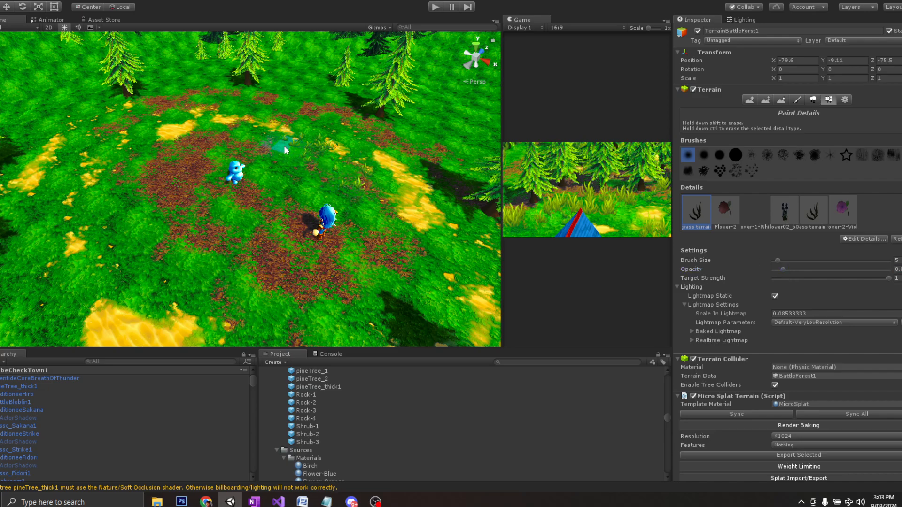
mouse_move(122, 231)
mouse_down()
mouse_move(165, 293)
mouse_move(231, 331)
mouse_move(368, 326)
mouse_move(315, 337)
mouse_move(434, 258)
mouse_up()
scroll(368, 326, down, 1)
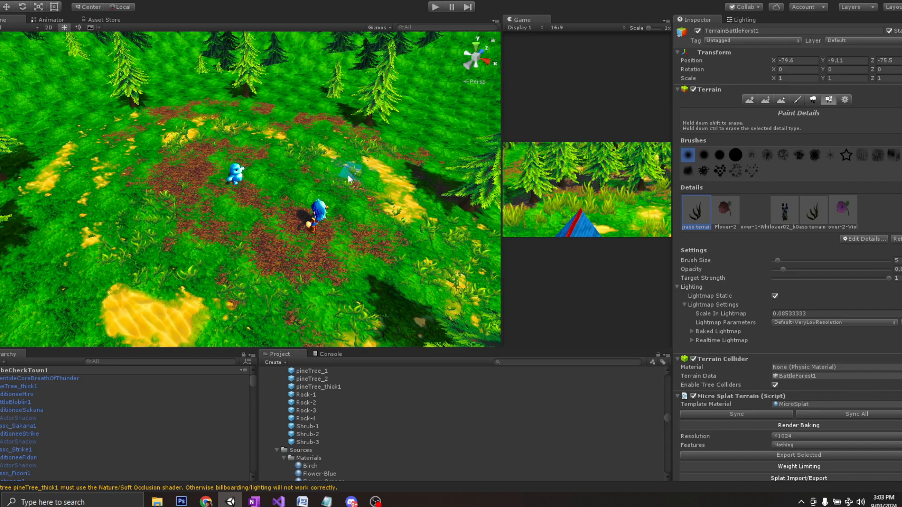
Lower the detail opacity further and scatter sparse grass along the sandy edge beside the thick pines.
middle_drag(115, 250, 238, 257)
mouse_move(238, 258)
alt+mouse_down()
mouse_move(181, 204)
mouse_move(139, 253)
mouse_move(217, 166)
alt+mouse_up()
mouse_move(62, 219)
middle_down()
mouse_move(160, 229)
mouse_move(154, 233)
middle_up()
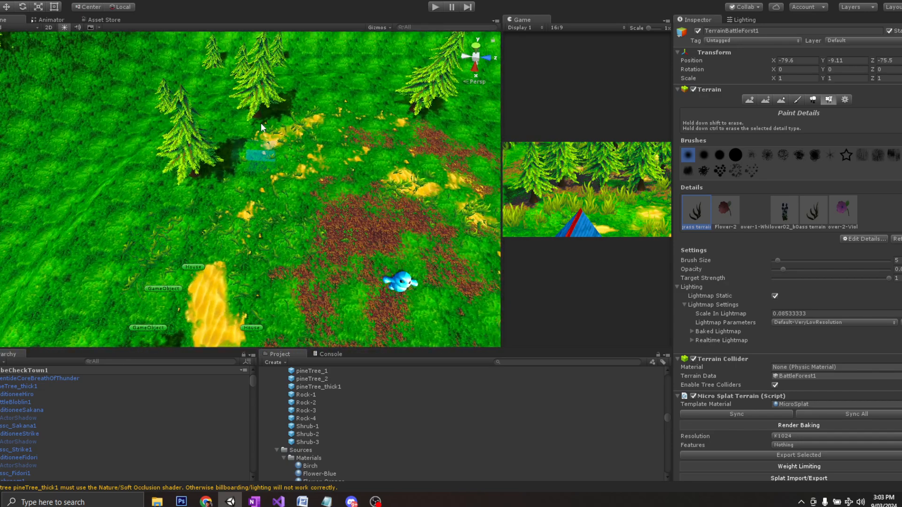
click(778, 271)
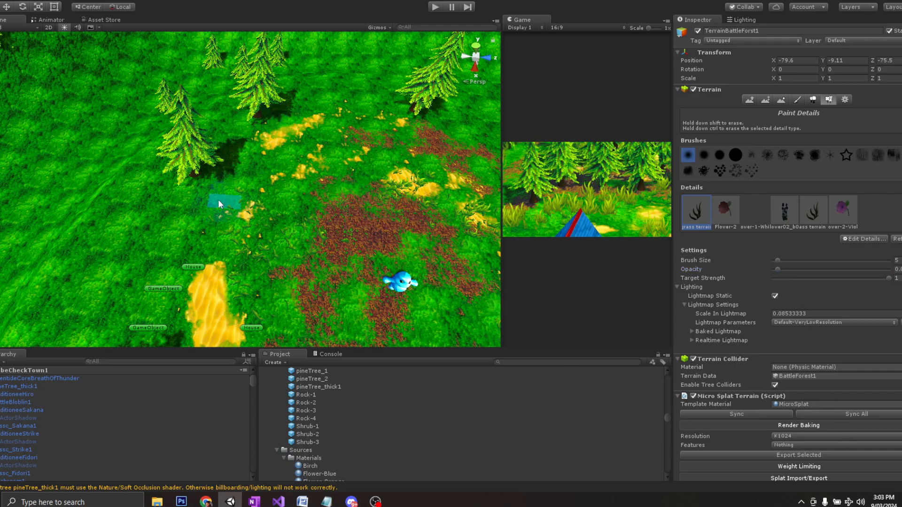
scroll(96, 280, down, 2)
alt+drag(207, 267, 89, 217)
mouse_move(52, 275)
middle_down()
mouse_move(175, 221)
mouse_move(217, 187)
middle_up()
Continue the sparse grass cover around the rest of the battle area between the thick pines.
scroll(151, 310, down, 3)
alt+drag(195, 266, 277, 264)
middle_drag(277, 264, 228, 224)
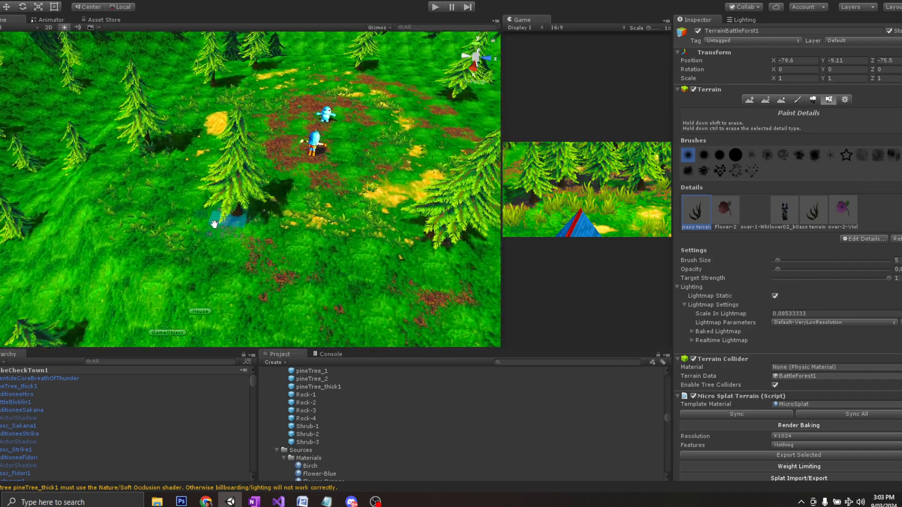
alt+drag(483, 260, 276, 276)
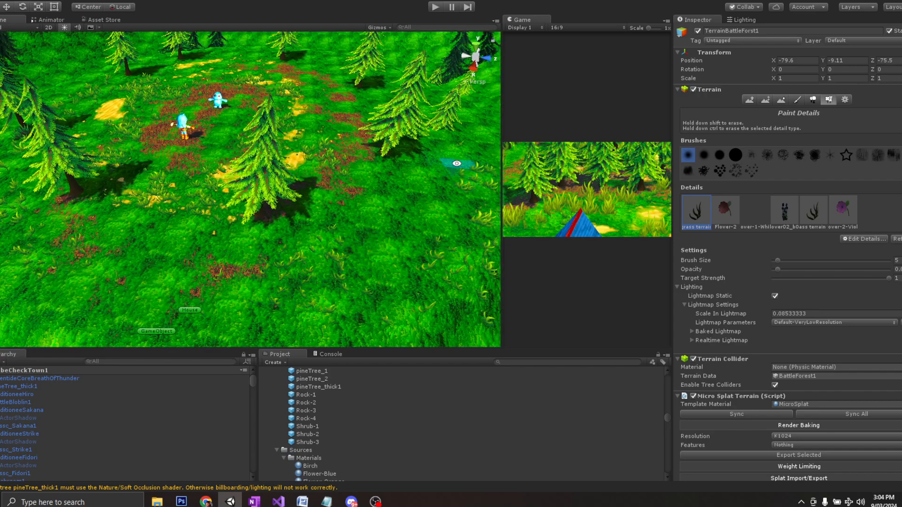
middle_drag(461, 163, 381, 248)
middle_drag(338, 165, 348, 229)
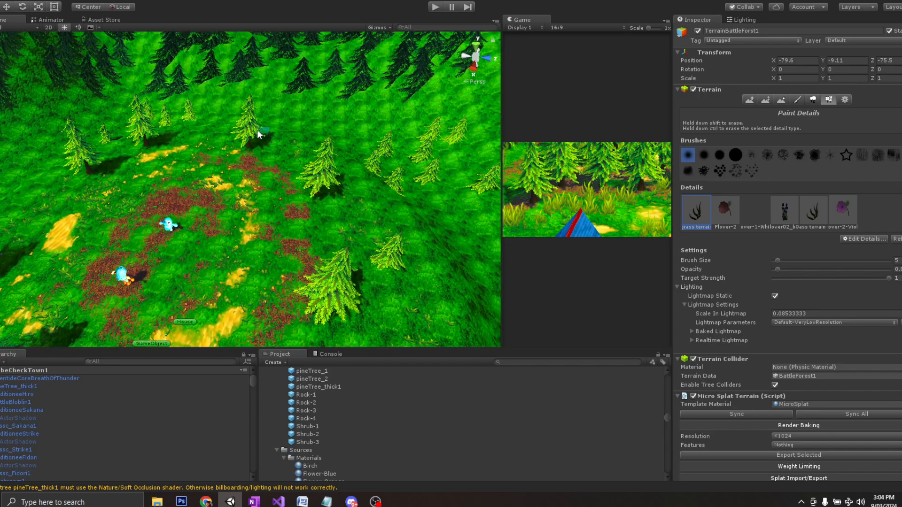
scroll(204, 147, up, 8)
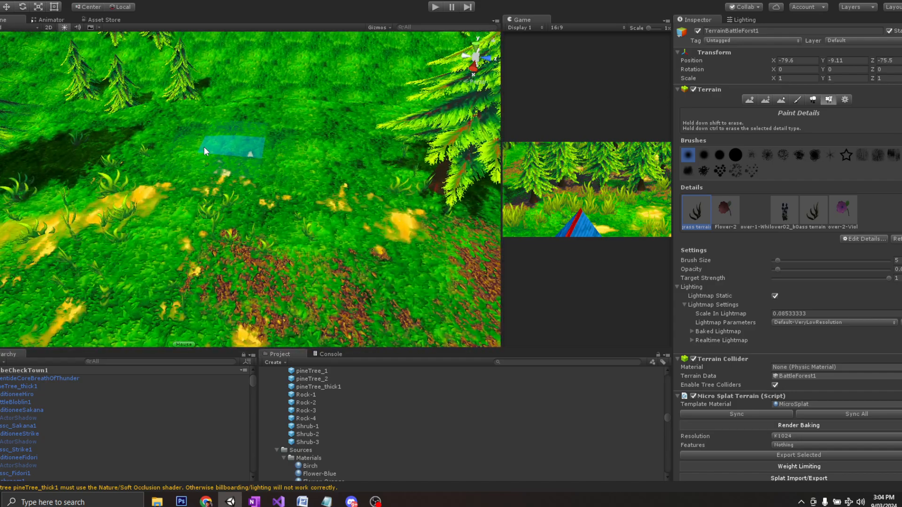
Choose the second grass terrain detail and paint a strip of taller grass between two pines at the battle area's edge.
scroll(204, 146, down, 3)
scroll(374, 221, down, 6)
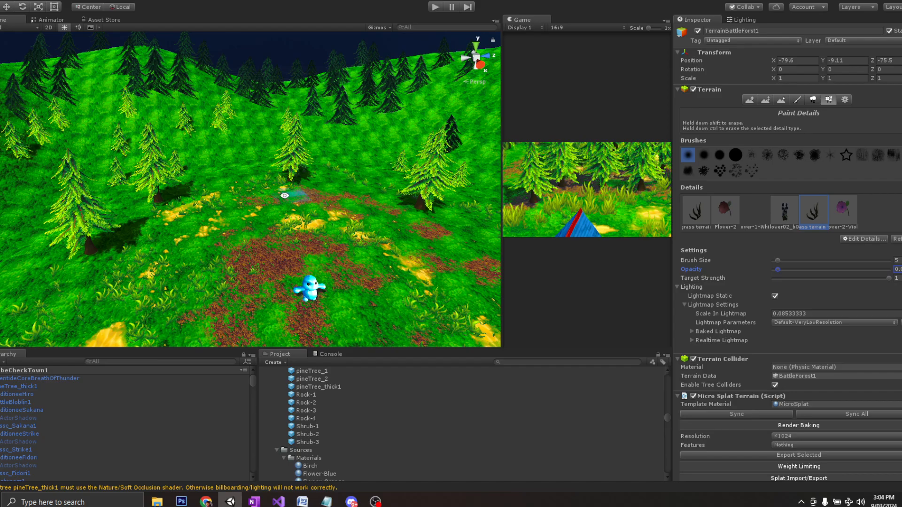
alt+drag(285, 195, 267, 249)
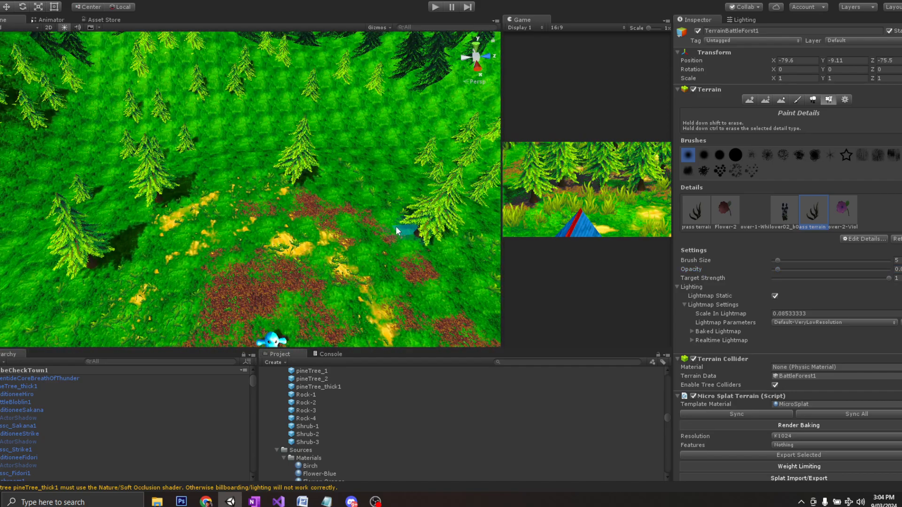
mouse_move(419, 207)
mouse_down()
mouse_move(375, 191)
mouse_move(357, 207)
mouse_up()
mouse_move(354, 215)
alt+mouse_down()
mouse_move(367, 131)
mouse_move(357, 210)
alt+mouse_up()
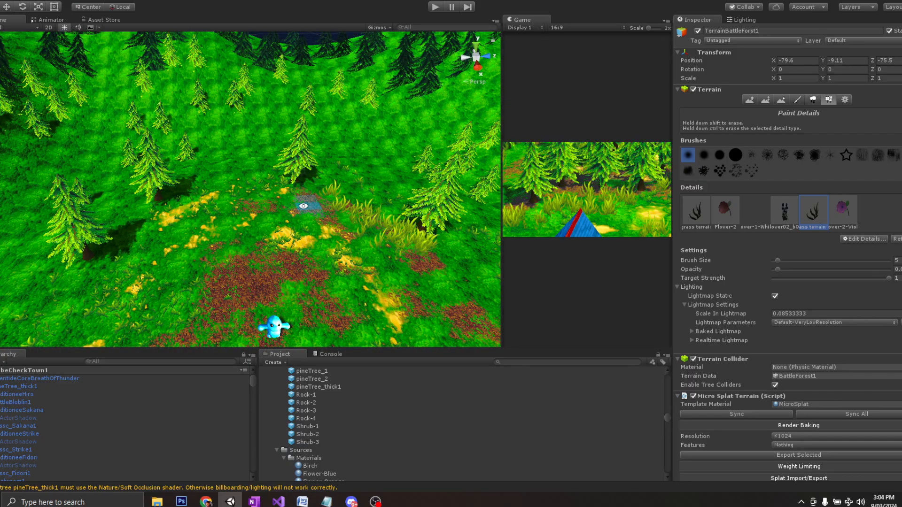
mouse_move(303, 203)
alt+mouse_down()
mouse_move(281, 117)
mouse_move(294, 115)
mouse_move(320, 147)
alt+mouse_up()
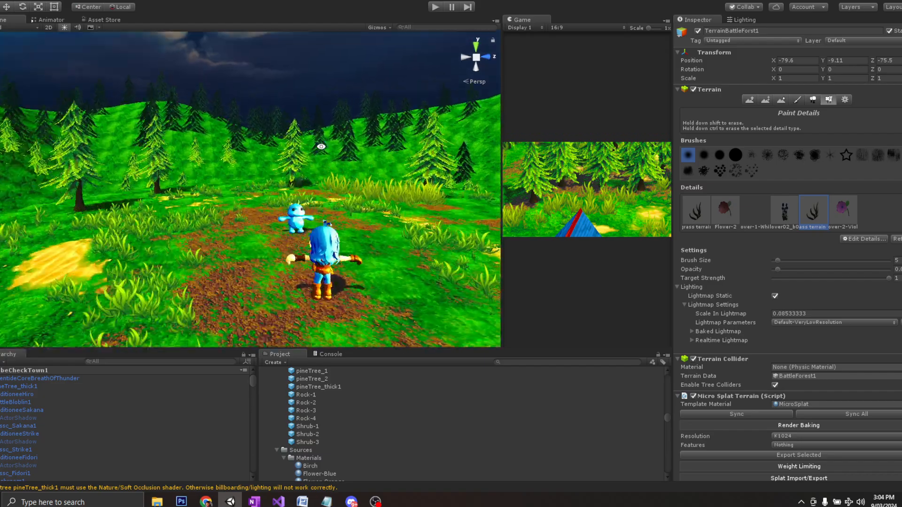
Extend the taller grass past the pine and behind the sandy patches along the battle area's edge.
middle_drag(320, 147, 295, 216)
mouse_move(293, 213)
alt+mouse_down()
mouse_move(323, 174)
mouse_move(256, 267)
alt+mouse_up()
mouse_move(255, 267)
middle_down()
mouse_move(380, 237)
mouse_move(344, 261)
middle_up()
drag(346, 196, 314, 195)
middle_drag(249, 239, 339, 207)
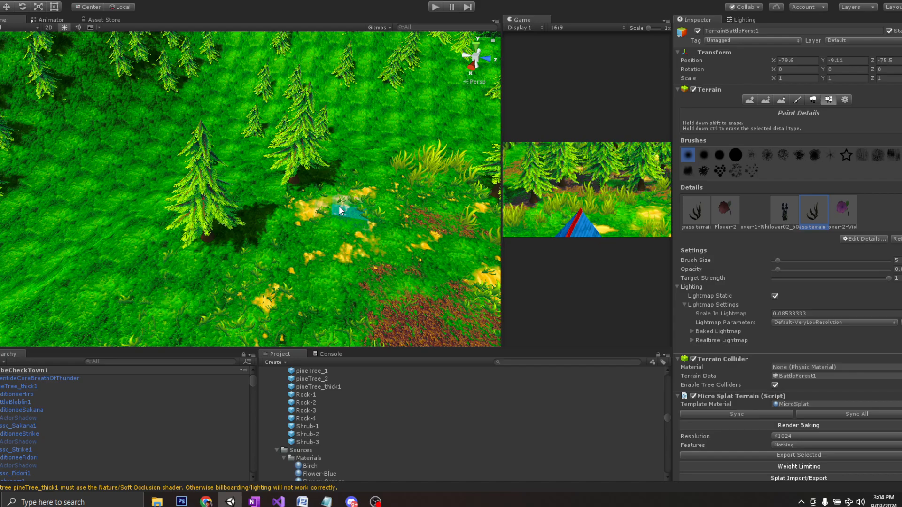
alt+drag(366, 165, 326, 267)
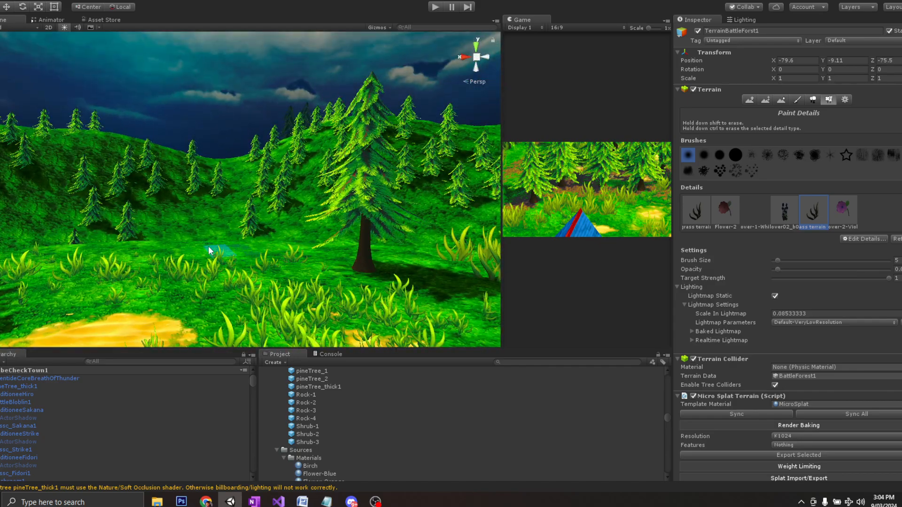
Paint taller grass on both sides of the shaded pine behind the large sandy patch.
middle_drag(209, 250, 280, 220)
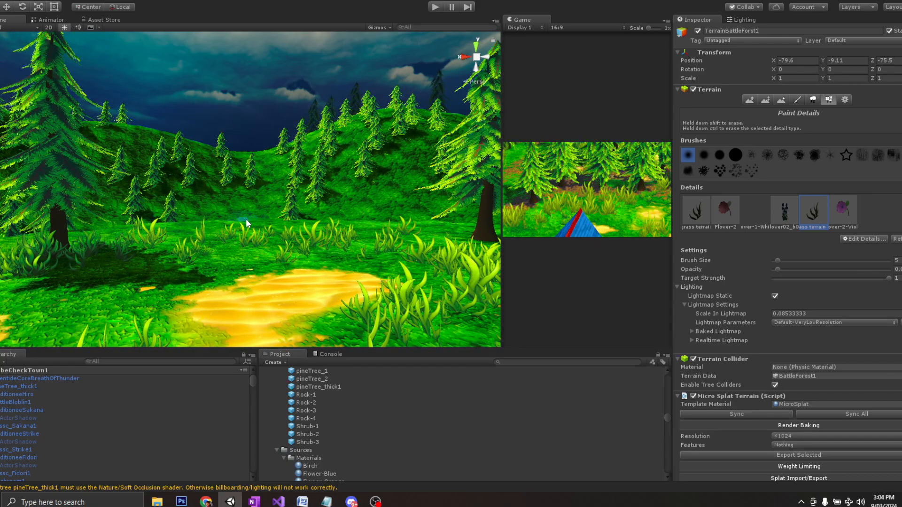
alt+drag(248, 224, 256, 288)
middle_drag(174, 211, 307, 207)
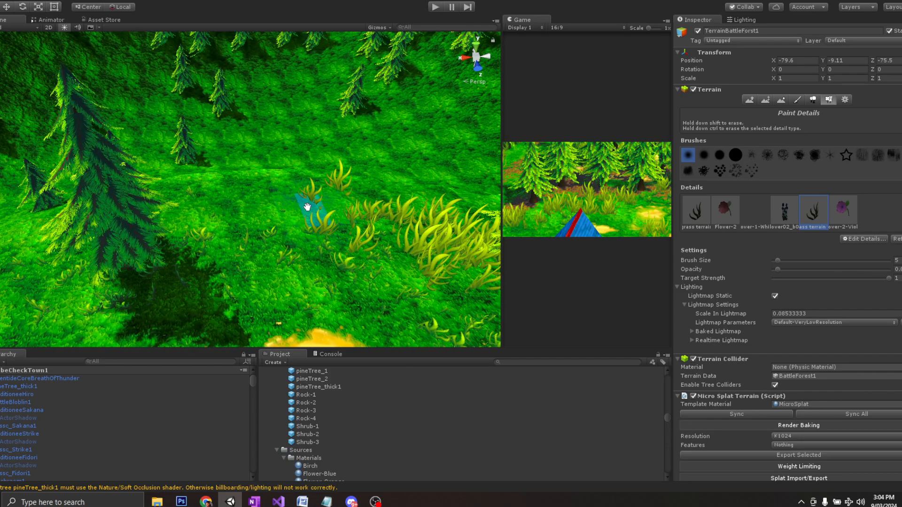
middle_drag(84, 218, 223, 136)
scroll(181, 251, down, 3)
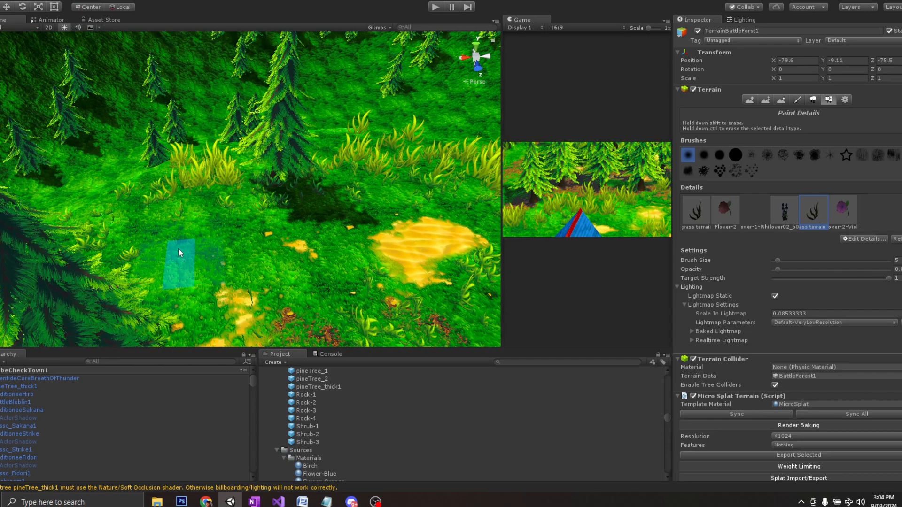
Paint taller grass on the slope past the thick pine, behind the brown dirt patches at the battle area's edge.
alt+drag(180, 252, 193, 227)
middle_drag(109, 228, 292, 183)
alt+drag(291, 183, 217, 210)
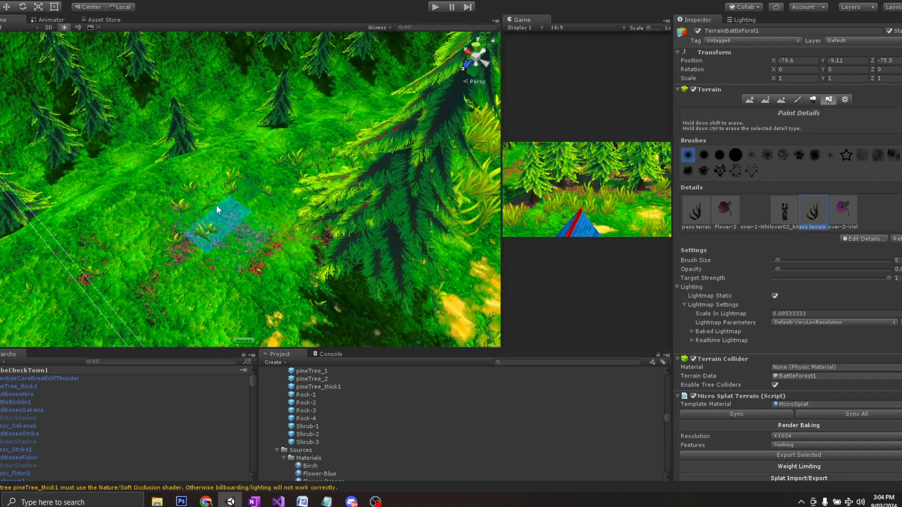
middle_drag(126, 258, 300, 187)
scroll(306, 193, down, 3)
alt+drag(312, 199, 234, 211)
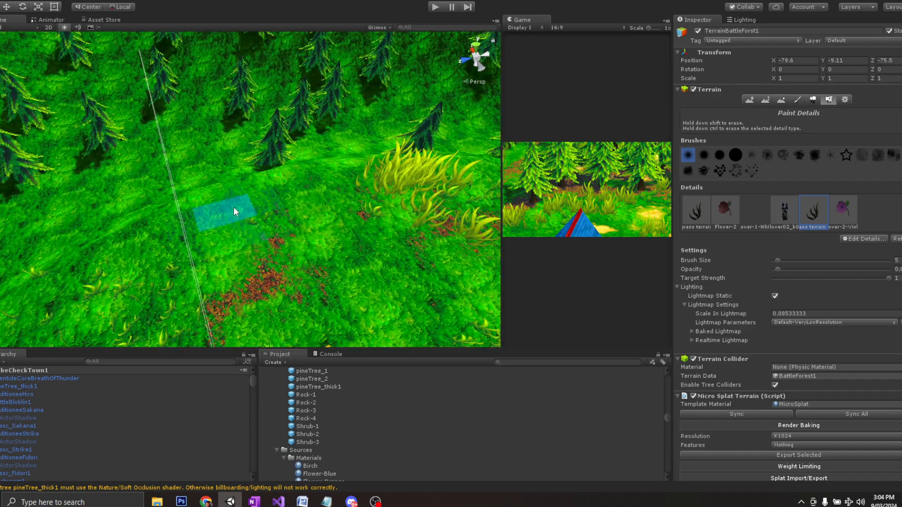
Extend the taller grass along the foot of the hills, filling the gaps between the following pines.
middle_drag(381, 214, 262, 221)
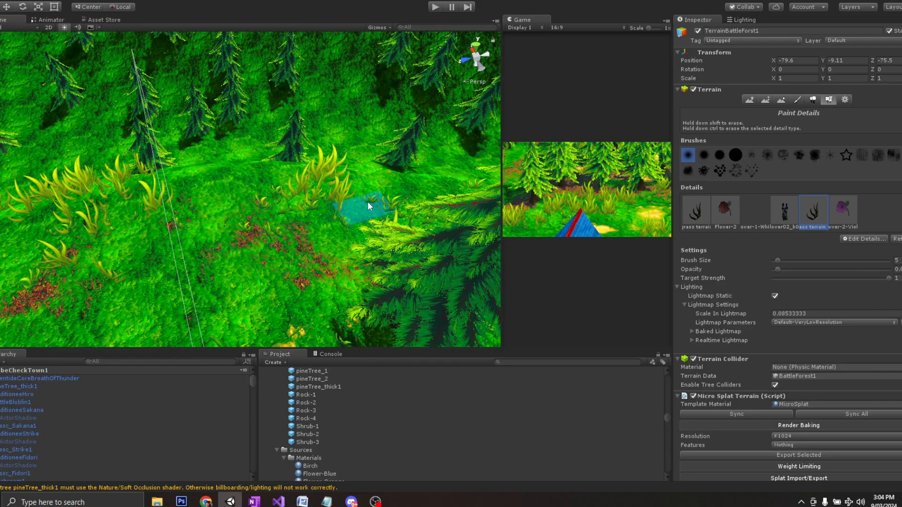
middle_drag(159, 236, 302, 205)
alt+drag(302, 206, 210, 207)
scroll(210, 208, down, 3)
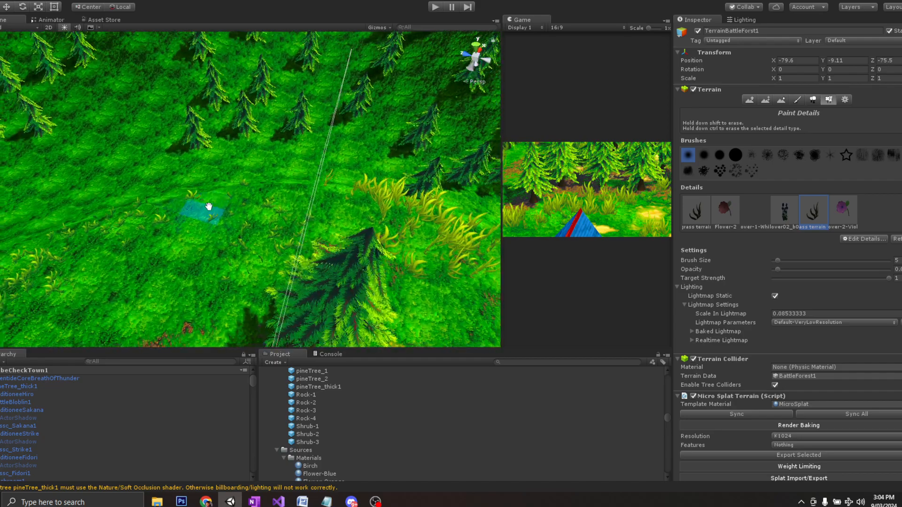
middle_drag(210, 207, 258, 186)
scroll(323, 205, down, 3)
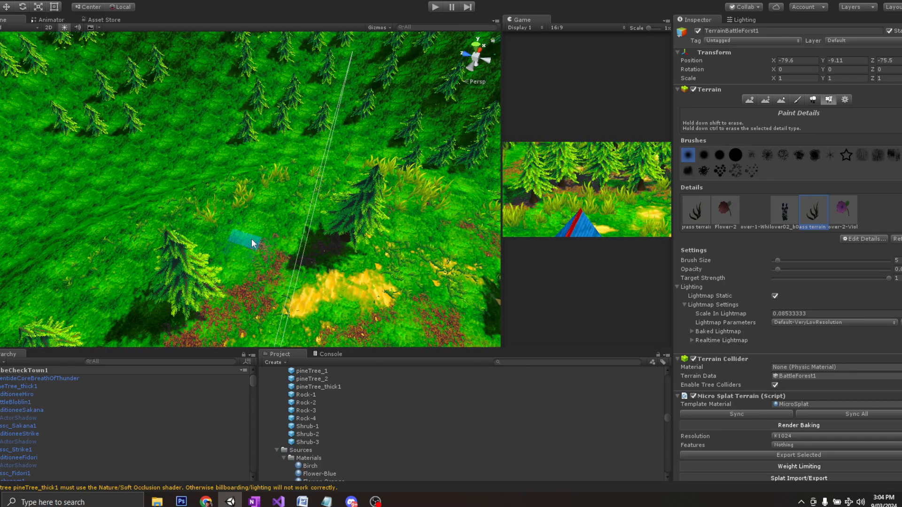
Paint taller grass behind the small pine and dirt patches to continue the ring around the battle area.
middle_drag(175, 276, 255, 228)
drag(255, 228, 226, 235)
mouse_move(227, 236)
middle_down()
mouse_move(262, 219)
mouse_move(239, 195)
middle_up()
mouse_move(185, 195)
mouse_down()
mouse_move(195, 207)
mouse_move(199, 264)
mouse_move(212, 270)
mouse_up()
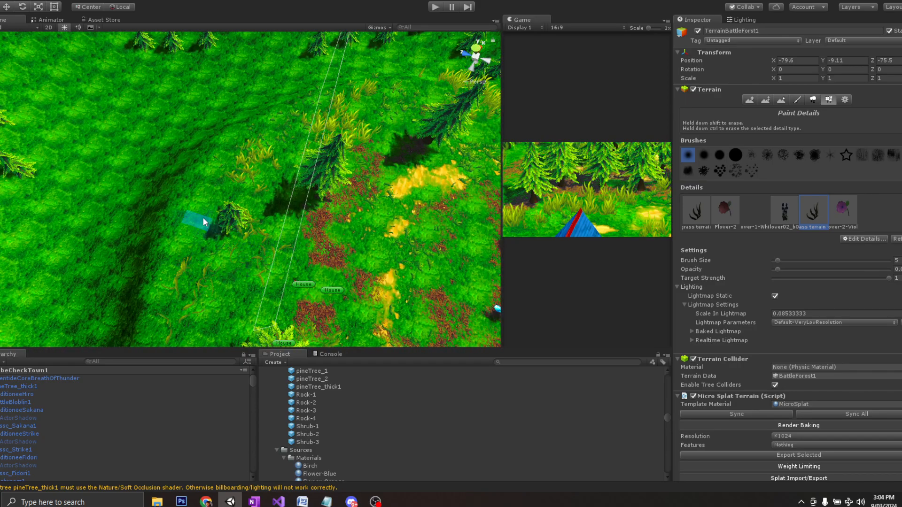
drag(204, 222, 203, 202)
alt+drag(239, 280, 106, 223)
alt+drag(165, 189, 232, 244)
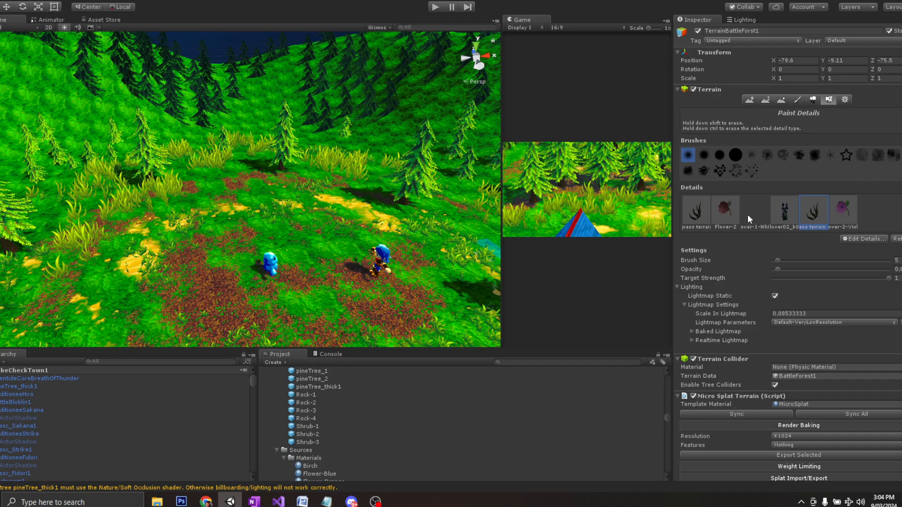
Choose the Flower-2 detail and scatter red flowers around the large sandy patch and in the shaded grass beside it.
alt+drag(256, 202, 250, 256)
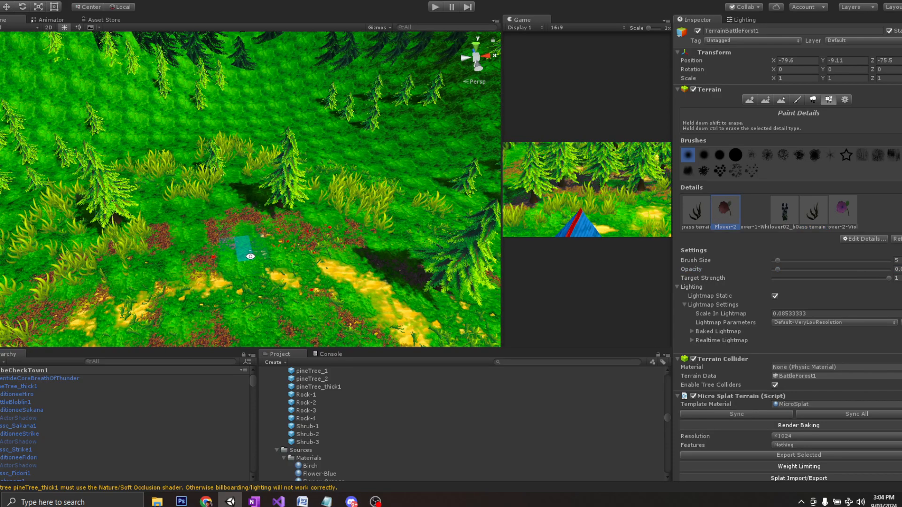
alt+drag(171, 249, 246, 142)
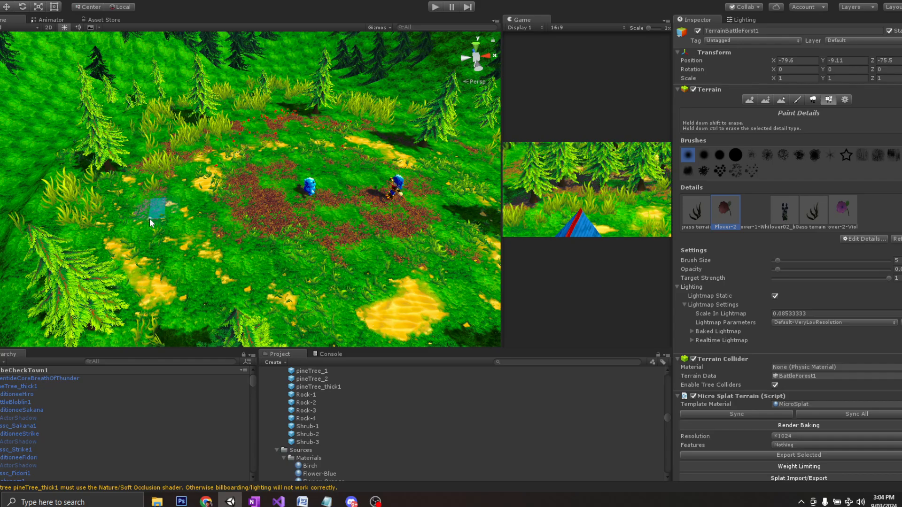
mouse_move(223, 262)
alt+mouse_down()
mouse_move(203, 252)
mouse_move(328, 277)
alt+mouse_up()
middle_drag(328, 277, 277, 283)
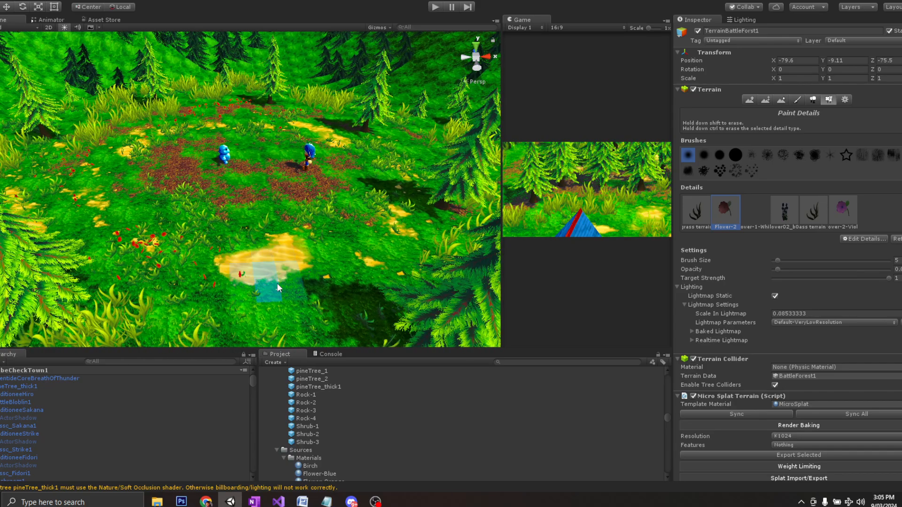
drag(278, 282, 415, 257)
mouse_move(275, 322)
mouse_down()
mouse_move(423, 268)
mouse_move(272, 317)
mouse_move(420, 275)
mouse_up()
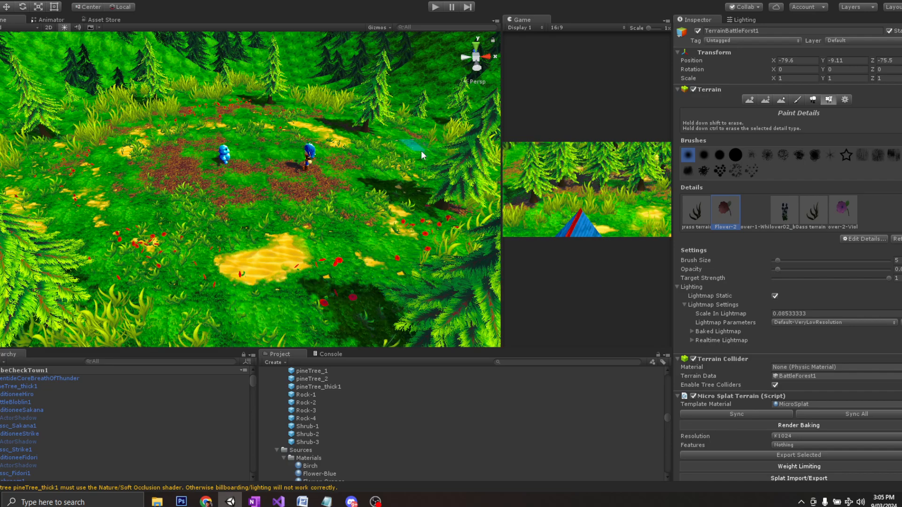
Choose the white Flower-1 detail and scatter white flowers among the grass around the battle area's edge.
middle_drag(412, 154, 644, 227)
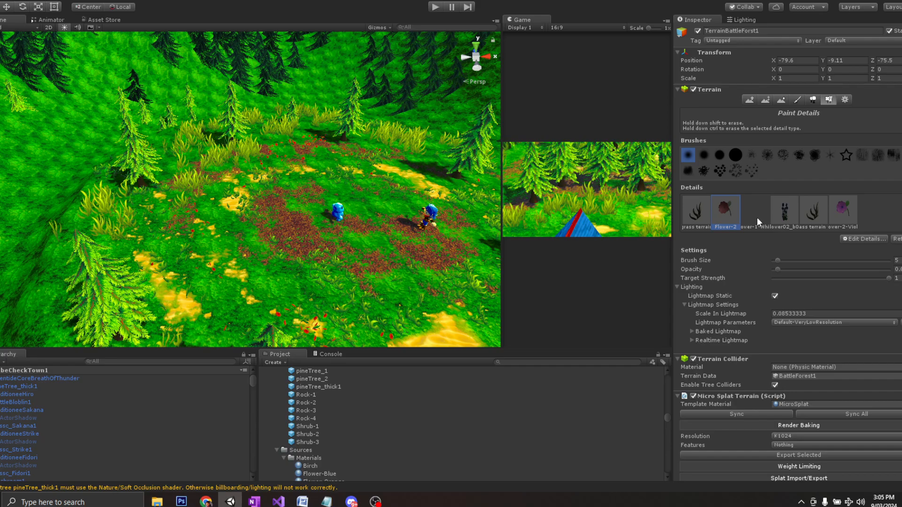
alt+drag(303, 190, 234, 160)
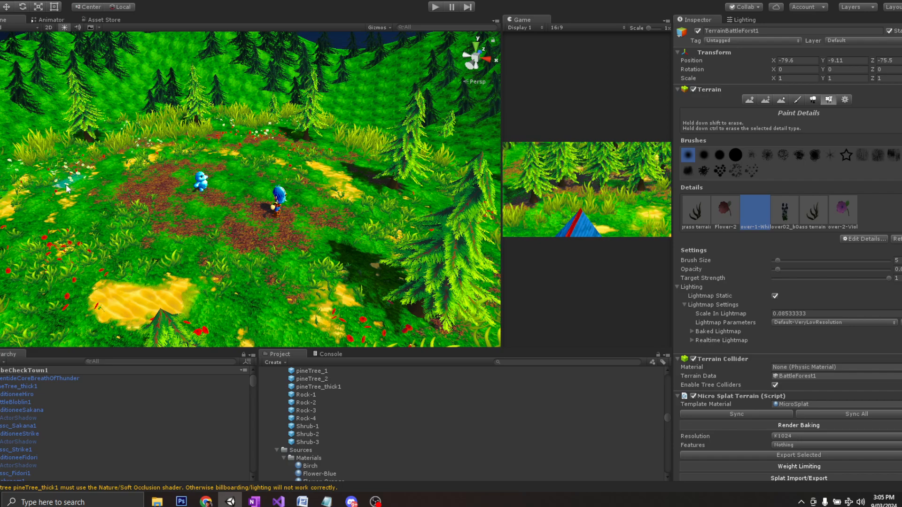
scroll(66, 188, down, 3)
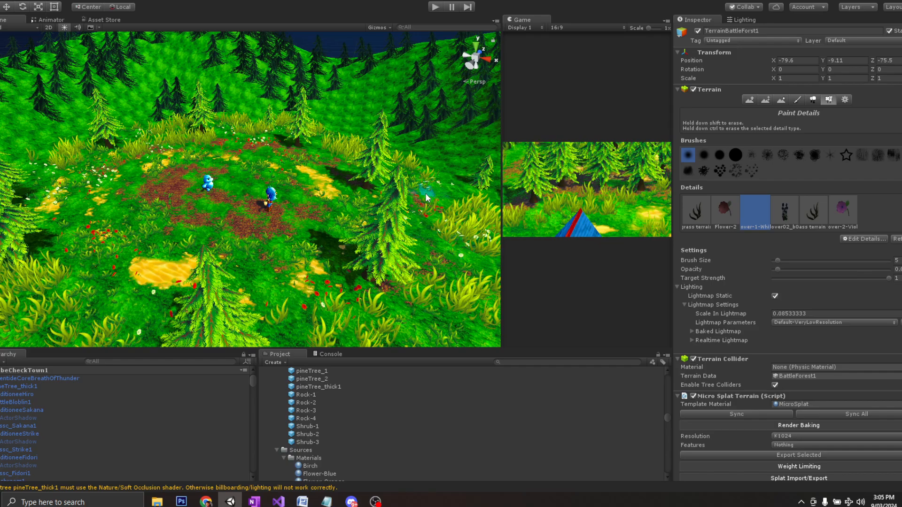
alt+drag(427, 197, 465, 235)
mouse_move(313, 212)
alt+mouse_down()
mouse_move(320, 155)
mouse_move(314, 219)
alt+mouse_up()
scroll(313, 213, up, 2)
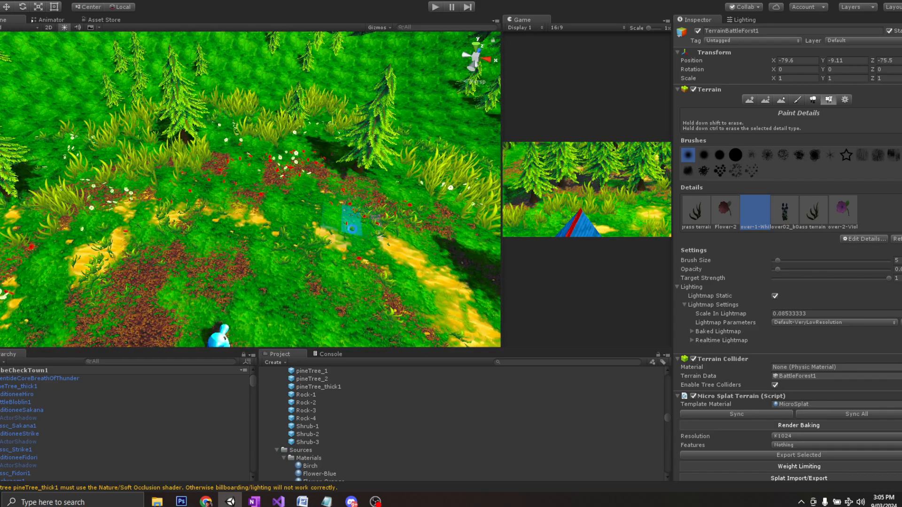
scroll(257, 202, down, 3)
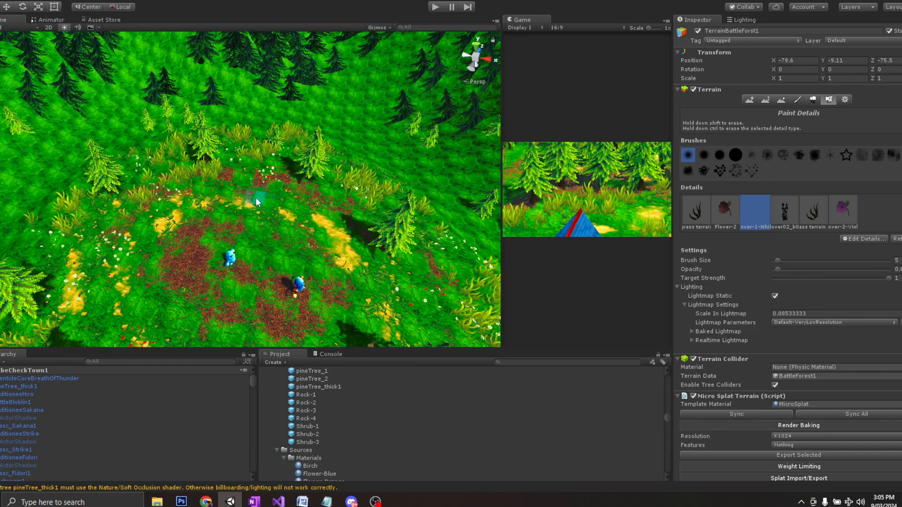
Select the cracked rock texture, set the brush size to 18 and paint rock on the hillside behind the pines.
click(798, 99)
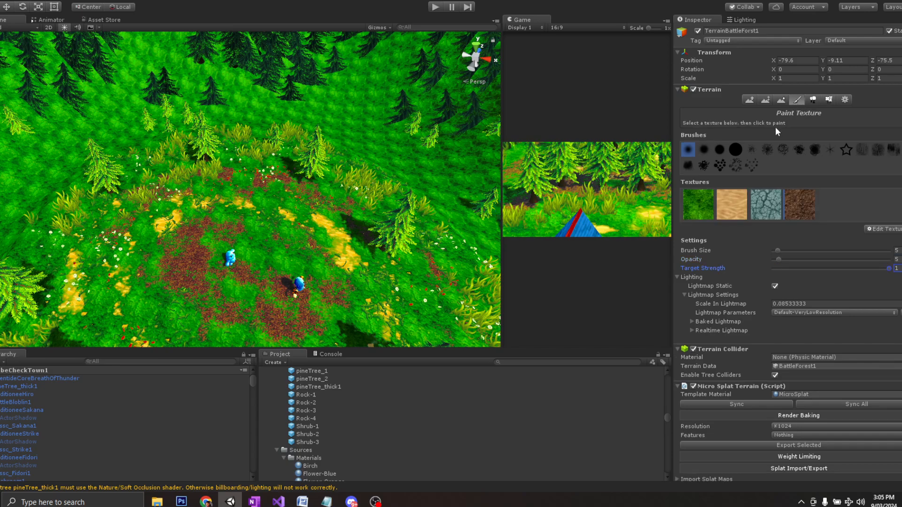
click(762, 211)
alt+drag(419, 194, 415, 150)
drag(790, 251, 793, 251)
mouse_move(418, 165)
alt+mouse_down()
mouse_move(367, 192)
mouse_move(264, 170)
alt+mouse_up()
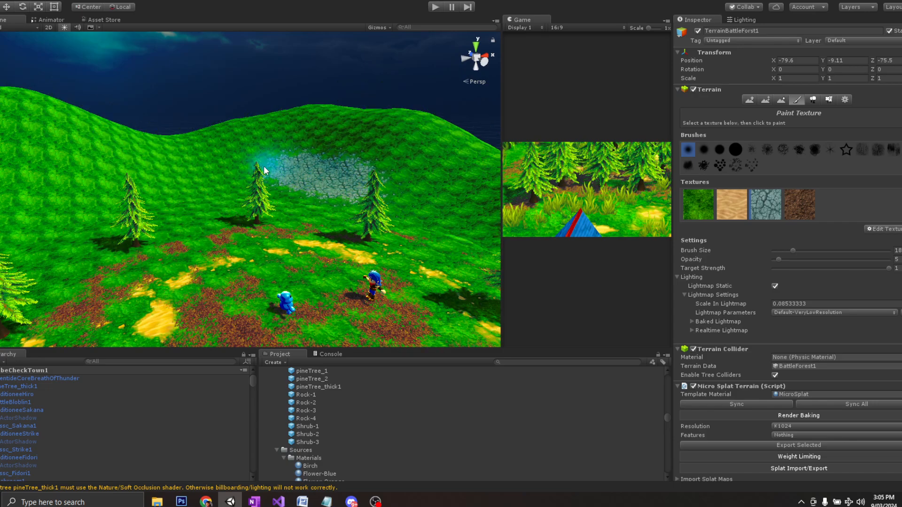
Paint cracked rock over the next hill's slope and extend it along the adjoining hillsides.
drag(68, 204, 63, 202)
mouse_move(220, 225)
alt+mouse_down()
mouse_move(196, 191)
mouse_move(125, 165)
alt+mouse_up()
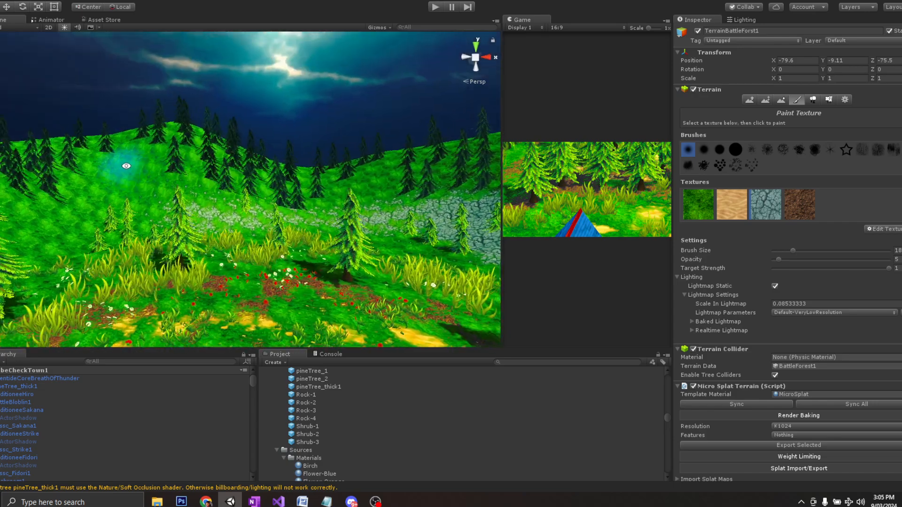
mouse_move(197, 211)
mouse_down()
mouse_move(157, 169)
mouse_move(155, 182)
mouse_up()
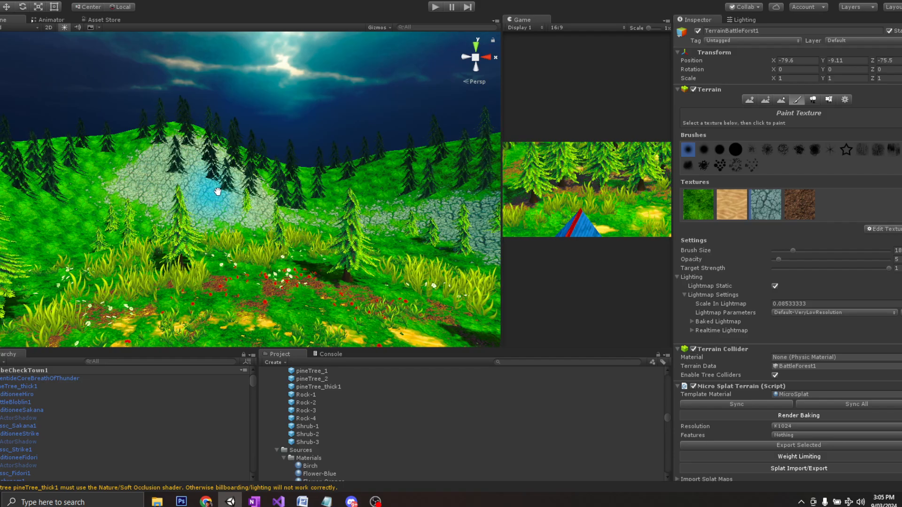
alt+drag(277, 188, 195, 195)
drag(188, 197, 71, 222)
mouse_move(245, 197)
alt+mouse_down()
mouse_move(207, 197)
mouse_move(192, 209)
alt+mouse_up()
mouse_move(273, 165)
mouse_down()
mouse_move(202, 173)
mouse_move(144, 221)
mouse_move(141, 202)
mouse_move(155, 240)
mouse_up()
Paint separate cracked rock patches on the hillsides behind the pines on the blue creature's side.
alt+drag(176, 173, 117, 132)
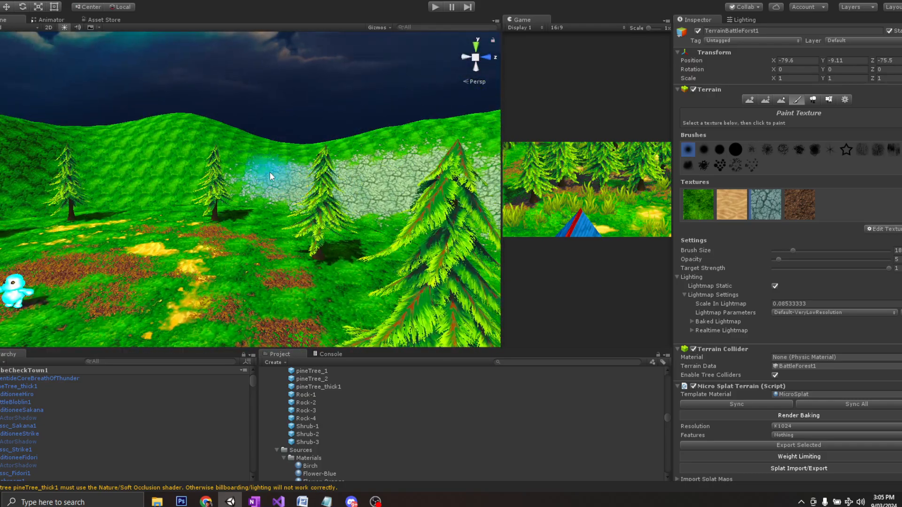
middle_drag(178, 171, 203, 173)
drag(149, 164, 126, 153)
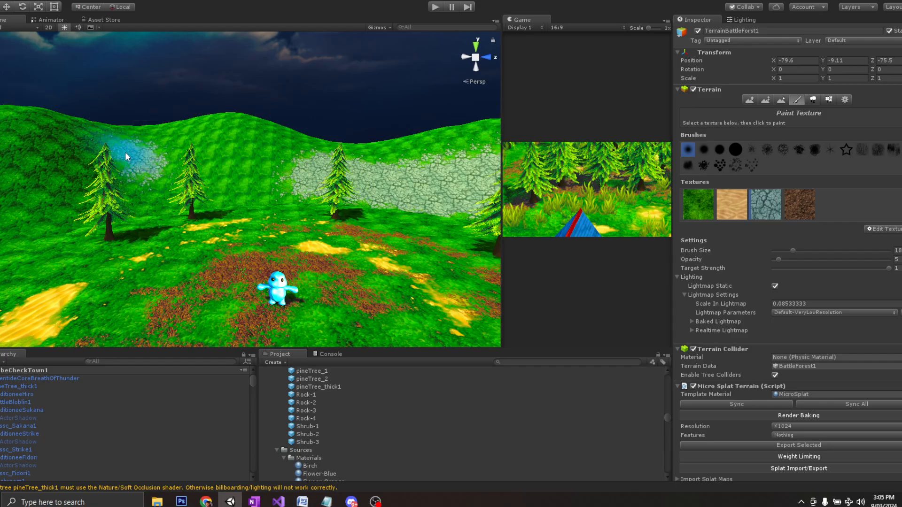
alt+drag(188, 158, 160, 175)
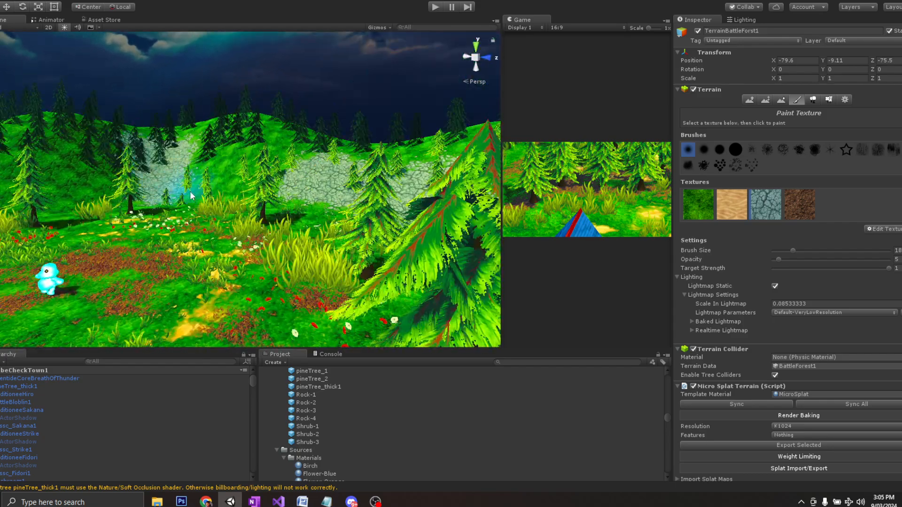
Continue the cracked rock along the hillsides behind the white flowers and the sandy patch.
middle_drag(116, 170, 200, 170)
right_drag(200, 170, 149, 170)
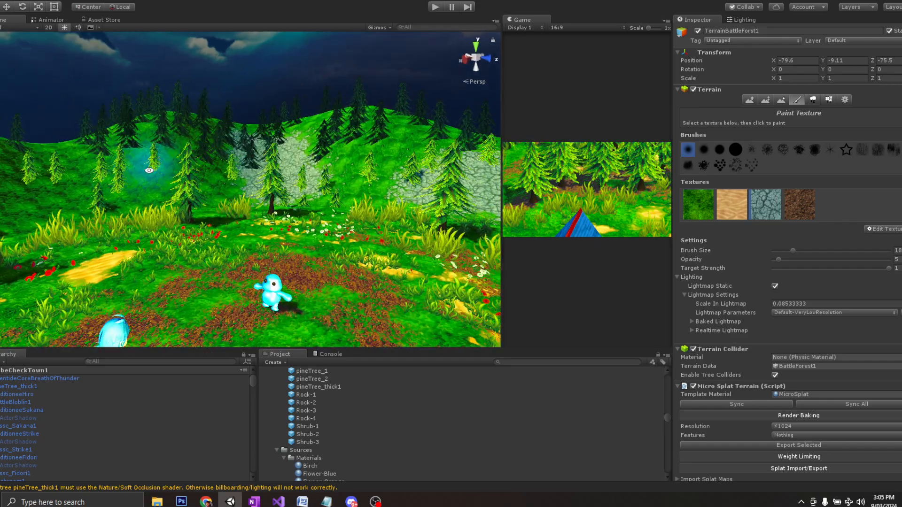
drag(204, 178, 148, 168)
right_drag(149, 167, 112, 170)
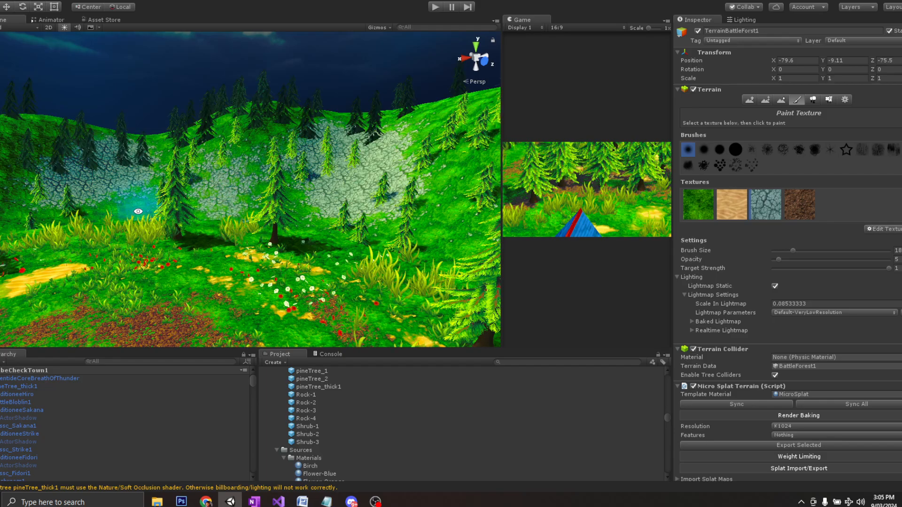
Cover the large shadowed hill's slope with cracked rock and add a patch in the dip beside it.
mouse_move(138, 212)
right_down()
mouse_move(130, 180)
mouse_move(50, 158)
right_up()
right_drag(107, 161, 135, 164)
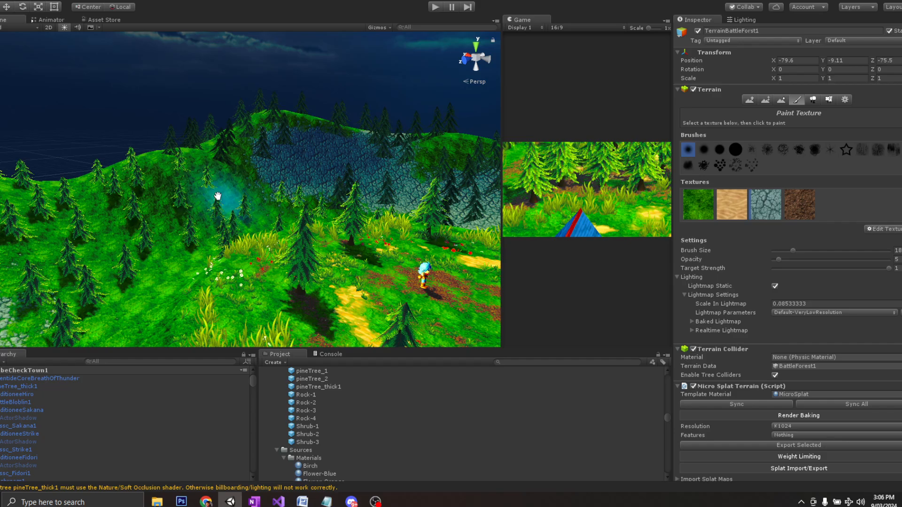
mouse_move(218, 196)
right_down()
mouse_move(329, 207)
mouse_move(258, 207)
right_up()
middle_drag(258, 207, 188, 216)
drag(188, 216, 173, 208)
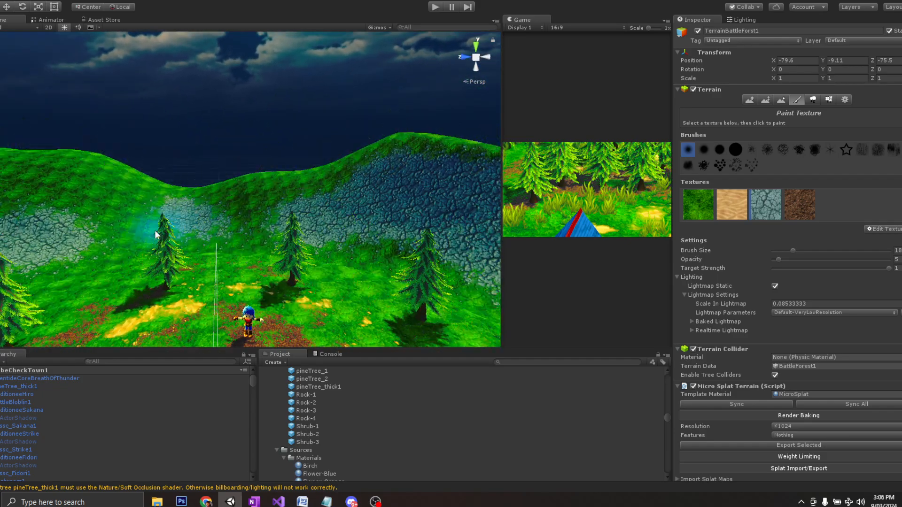
Select the grass texture and paint grass back over part of the large shadowed hill's rock face.
middle_drag(209, 201, 61, 220)
mouse_move(264, 192)
alt+mouse_down()
mouse_move(318, 185)
mouse_move(347, 203)
alt+mouse_up()
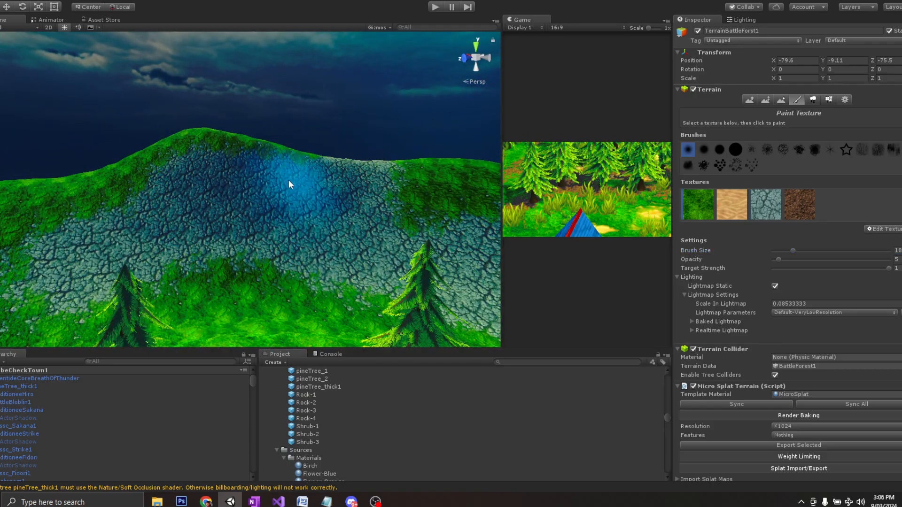
mouse_move(324, 226)
alt+mouse_down()
mouse_move(308, 155)
mouse_move(309, 202)
mouse_move(280, 238)
mouse_move(251, 238)
mouse_move(292, 208)
mouse_move(276, 238)
mouse_move(312, 232)
mouse_move(261, 185)
mouse_move(224, 227)
alt+mouse_up()
Flatten a ledge across the middle of the large rocky hillside with Paint Height.
click(765, 99)
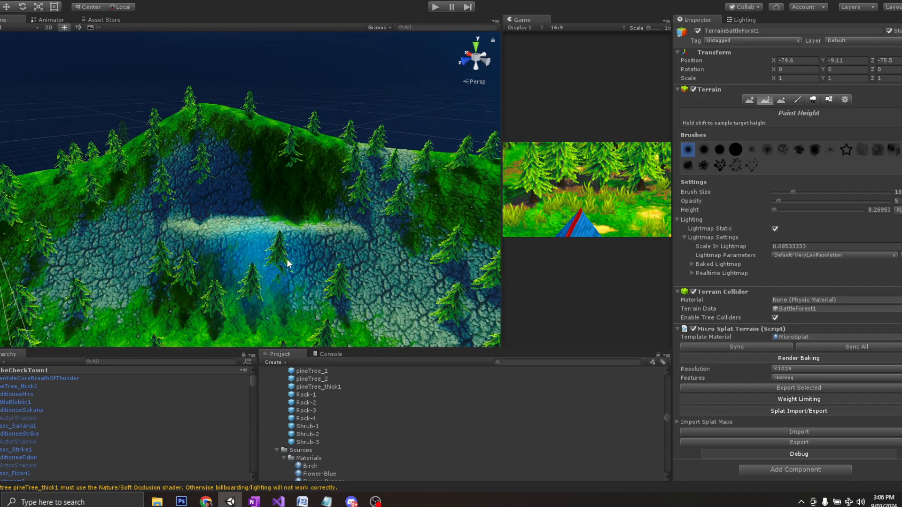
alt+drag(206, 316, 274, 299)
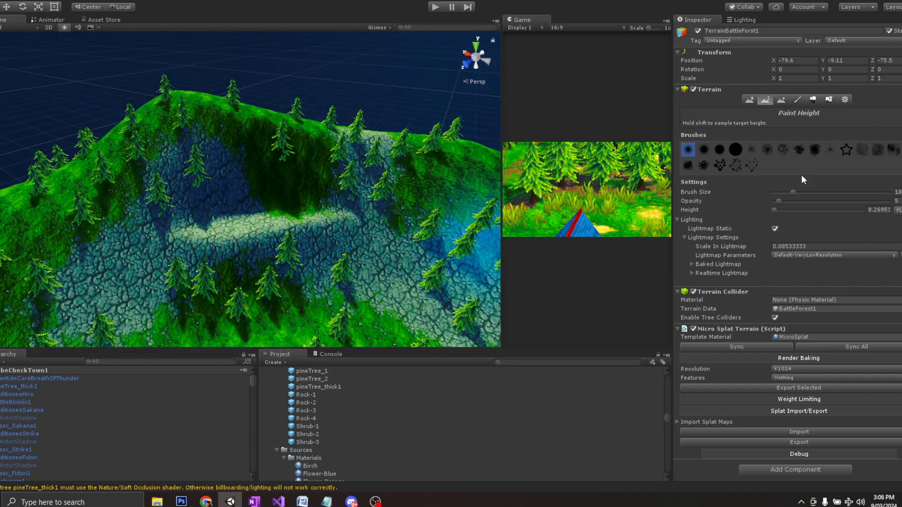
Smooth the ledge, rock face and crest of the large hill with Smooth Height, raising the brush opacity to about 81.
click(780, 101)
mouse_move(263, 242)
mouse_down()
mouse_move(240, 235)
mouse_move(299, 212)
mouse_move(184, 131)
mouse_move(188, 138)
mouse_up()
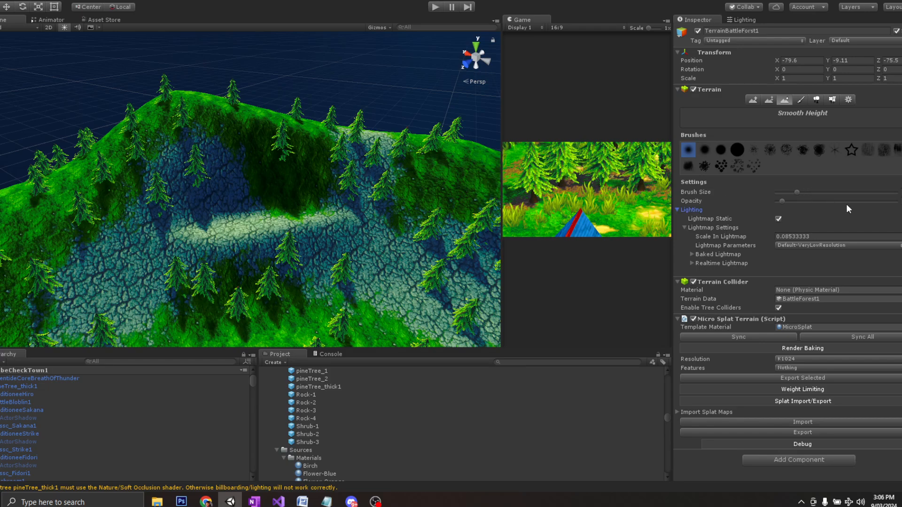
click(873, 201)
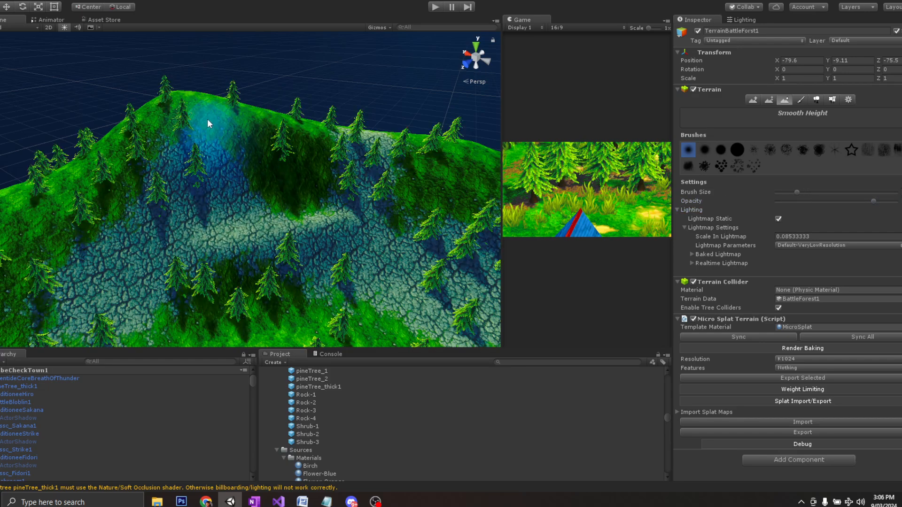
mouse_move(163, 94)
mouse_down()
mouse_move(198, 105)
mouse_move(183, 110)
mouse_move(196, 164)
mouse_up()
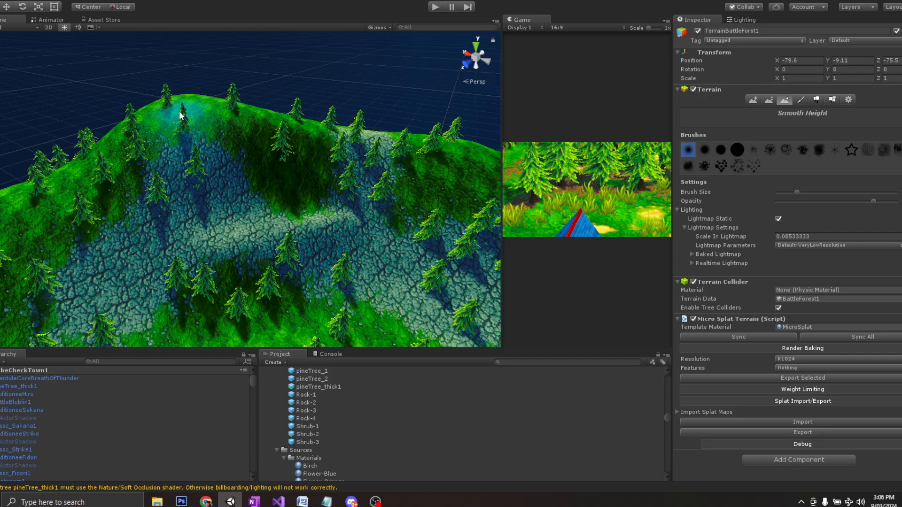
drag(287, 134, 348, 148)
drag(364, 160, 339, 181)
mouse_move(240, 207)
alt+mouse_down()
mouse_move(196, 178)
mouse_move(210, 166)
alt+mouse_up()
scroll(331, 185, up, 3)
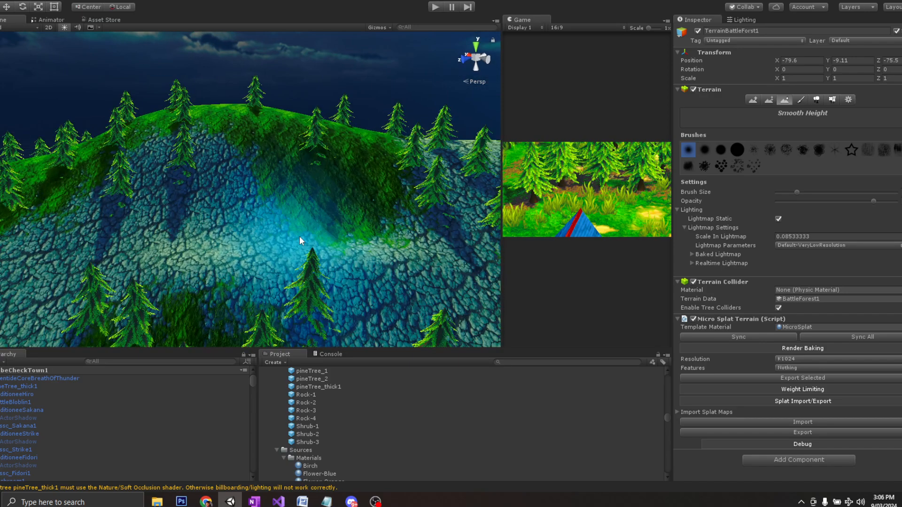
Paint grass along the flattened ledge of the large rocky hill with Paint Texture, using brush size 5 and opacity 28.
click(800, 99)
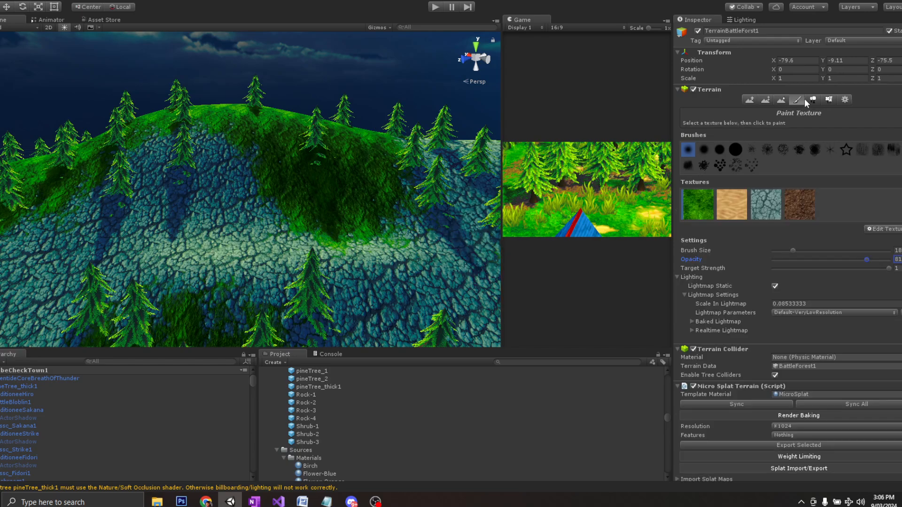
alt+drag(368, 237, 385, 290)
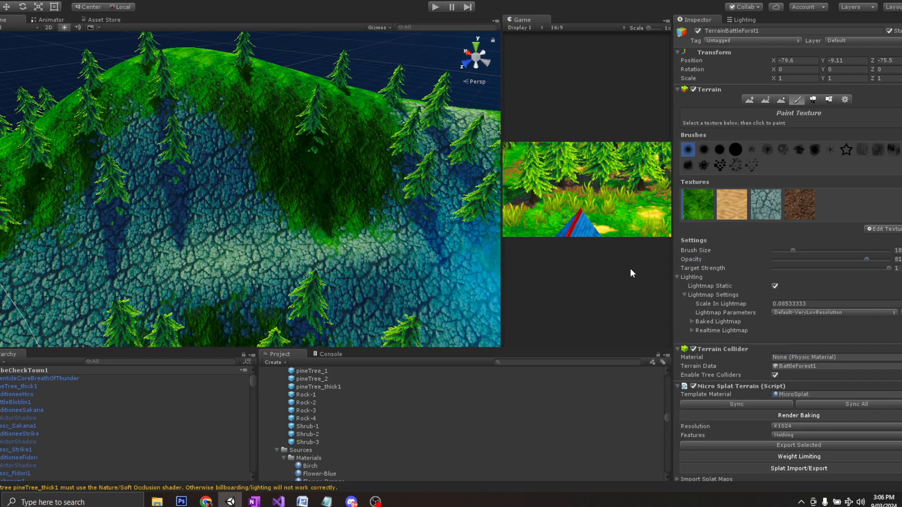
mouse_move(793, 251)
mouse_down()
mouse_move(773, 251)
mouse_move(780, 260)
mouse_up()
click(779, 251)
mouse_move(329, 237)
mouse_down()
mouse_move(349, 238)
mouse_move(207, 239)
mouse_up()
click(795, 251)
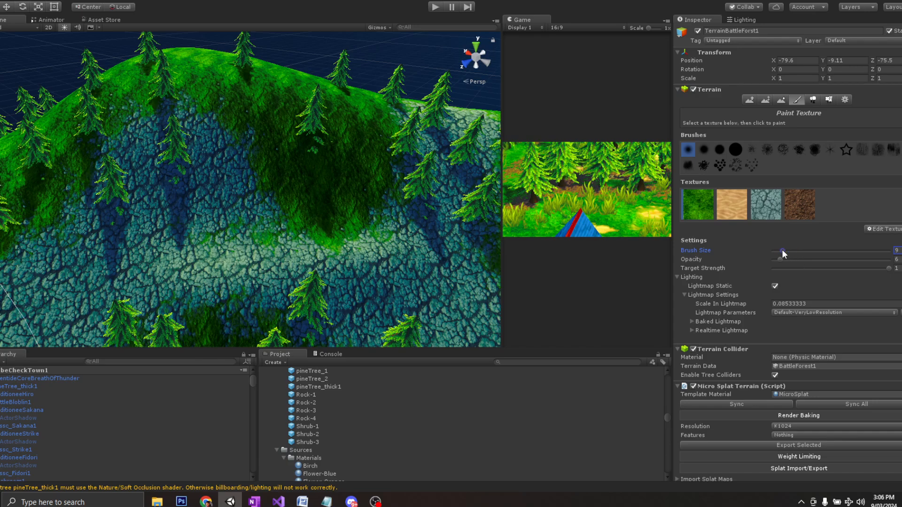
click(775, 250)
click(806, 260)
mouse_move(409, 230)
mouse_down()
mouse_move(276, 227)
mouse_move(248, 263)
mouse_move(369, 241)
mouse_move(302, 227)
mouse_up()
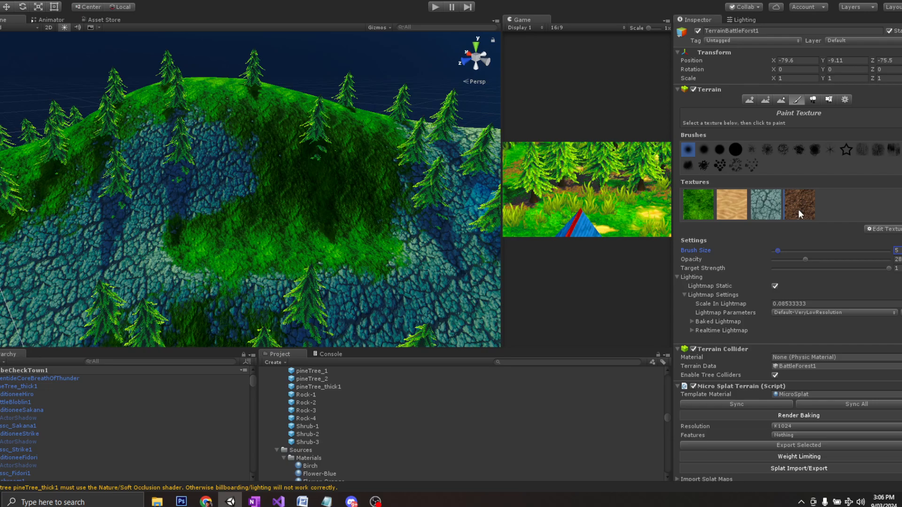
Select the brown dirt texture and paint it along one end of the grassy ledge and on the hill's crest.
mouse_move(198, 244)
mouse_down()
mouse_move(244, 243)
mouse_move(221, 202)
mouse_move(216, 255)
mouse_move(185, 216)
mouse_move(187, 225)
mouse_up()
drag(193, 247, 148, 249)
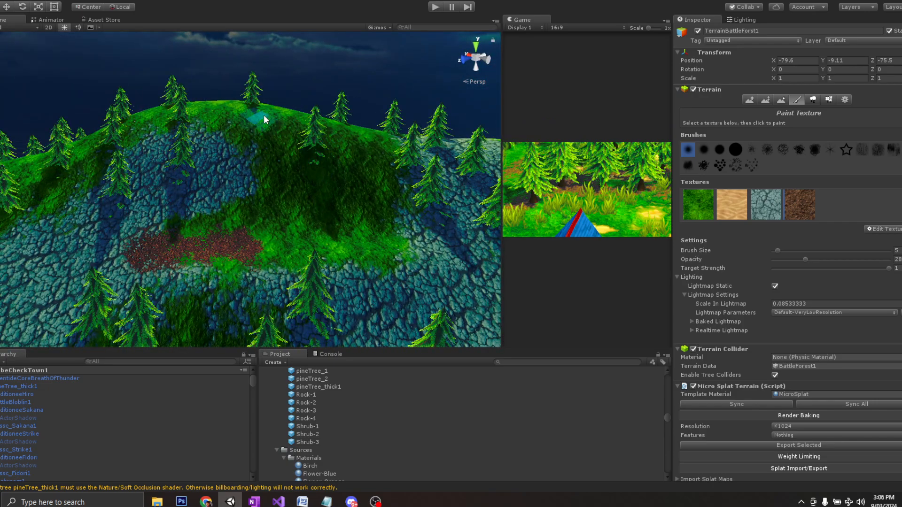
alt+drag(262, 117, 264, 109)
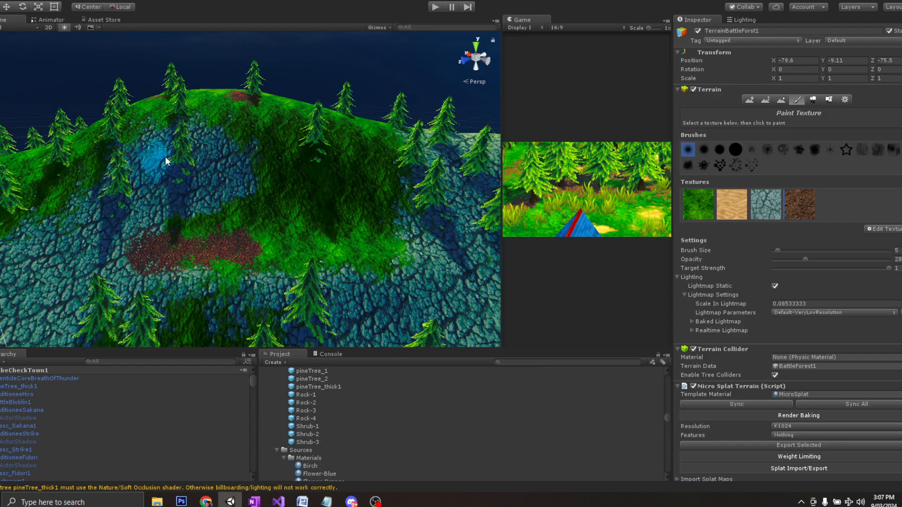
Paint dirt patches beneath the pines along the foot of the large rocky hill.
scroll(165, 161, down, 3)
middle_drag(297, 235, 282, 185)
mouse_move(282, 185)
alt+mouse_down()
mouse_move(252, 193)
mouse_move(292, 235)
mouse_move(191, 225)
mouse_move(174, 212)
alt+mouse_up()
alt+drag(230, 237, 244, 235)
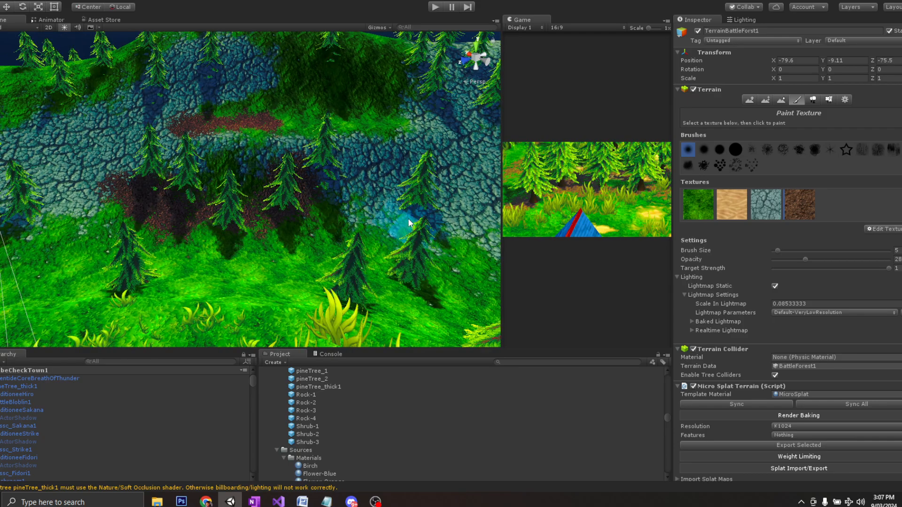
drag(402, 295, 160, 293)
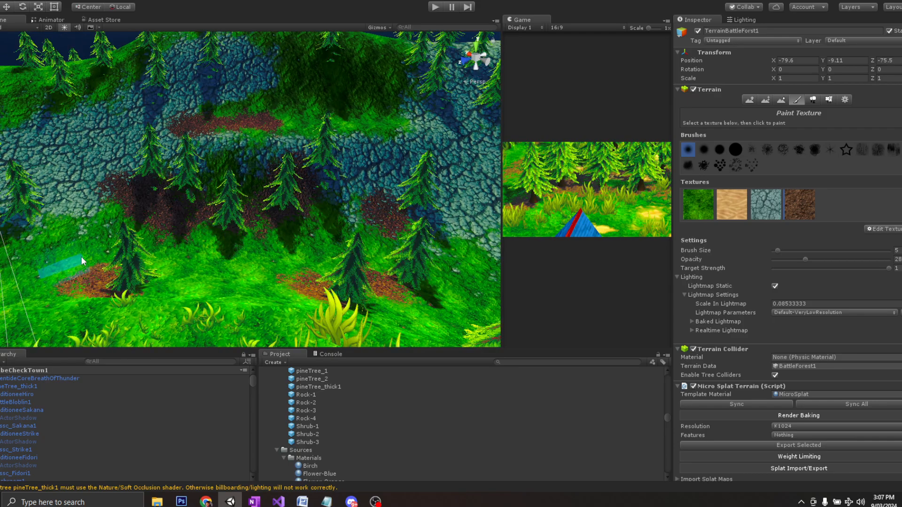
drag(35, 206, 50, 222)
Paint dirt under the pines on the neighbouring grassy slope and at the foot of the adjoining rock face.
mouse_move(33, 233)
middle_down()
mouse_move(137, 229)
mouse_move(230, 247)
middle_up()
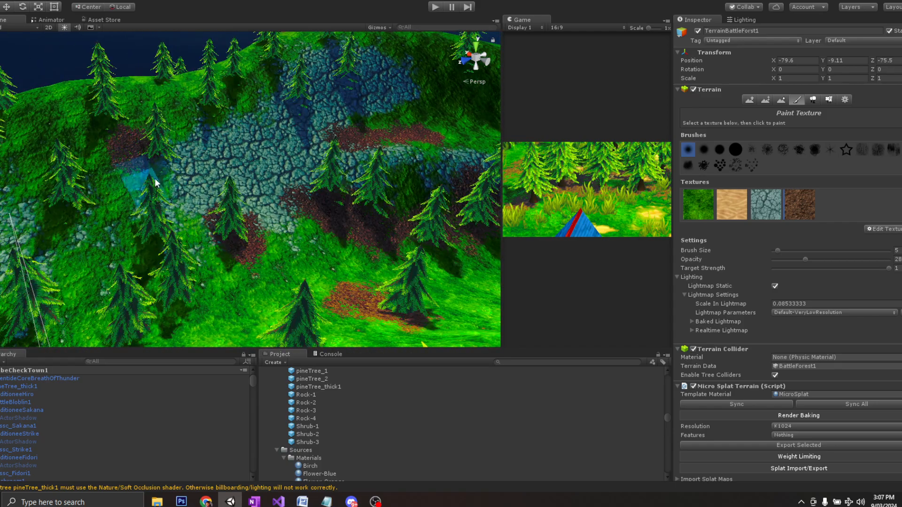
mouse_move(156, 184)
mouse_down()
mouse_move(131, 318)
mouse_move(213, 322)
mouse_up()
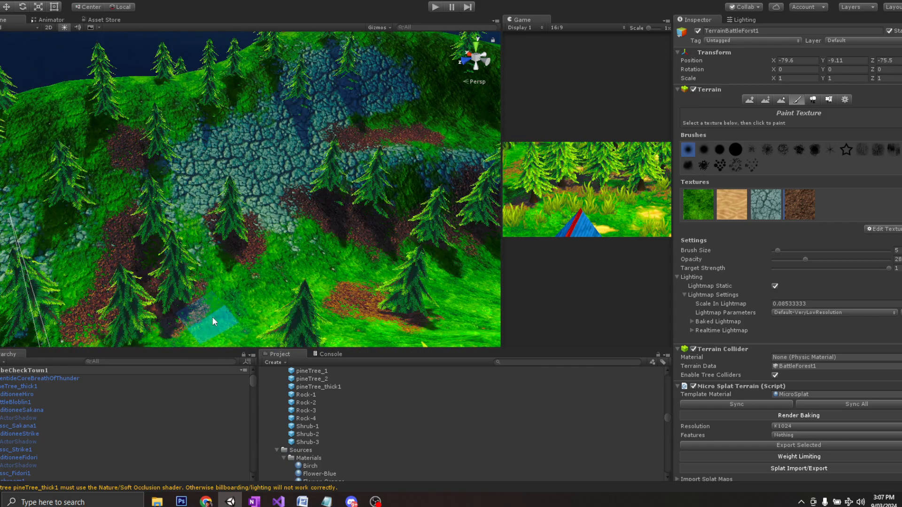
scroll(89, 242, down, 5)
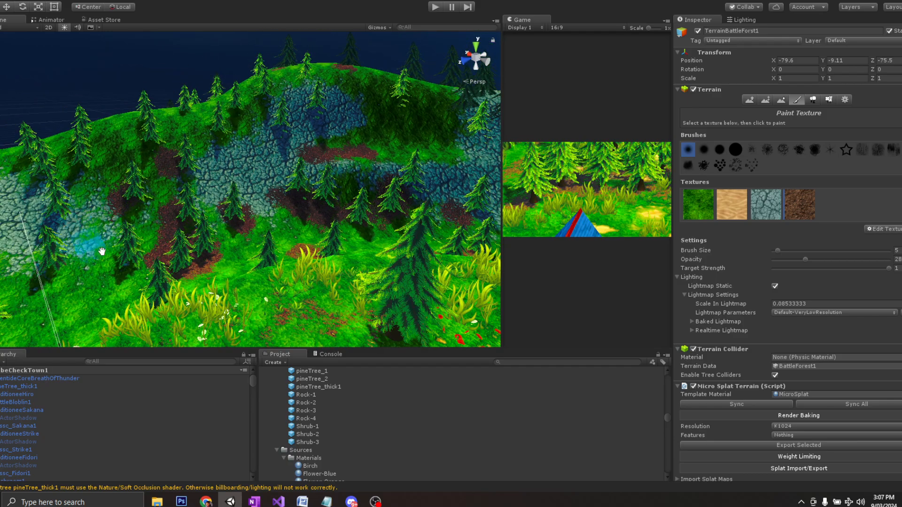
middle_drag(100, 252, 184, 257)
drag(85, 259, 104, 248)
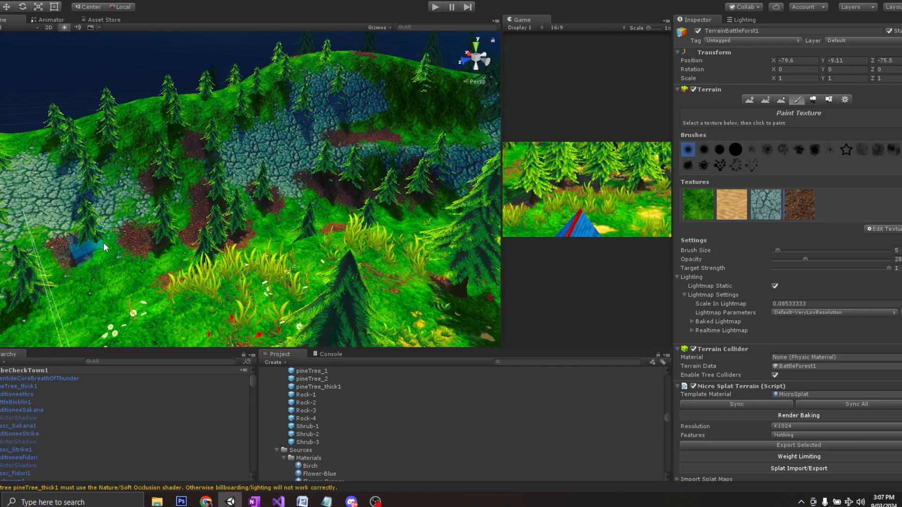
Paint dirt around the trunks of the pines at the edge of the battle area near the two characters.
scroll(298, 262, down, 5)
middle_drag(297, 261, 172, 188)
alt+drag(172, 188, 238, 237)
middle_drag(238, 236, 261, 214)
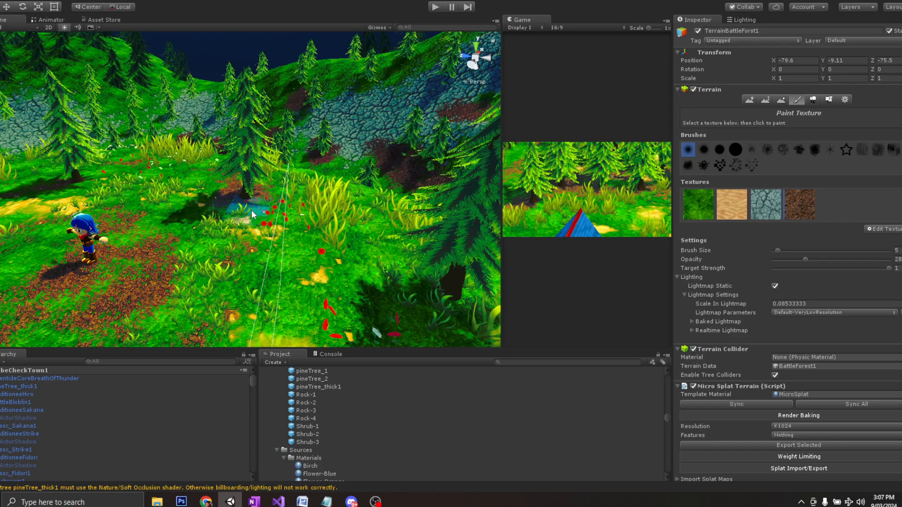
mouse_move(133, 194)
middle_down()
mouse_move(161, 209)
mouse_move(252, 220)
middle_up()
mouse_move(247, 217)
mouse_down()
mouse_move(236, 216)
mouse_move(250, 215)
mouse_up()
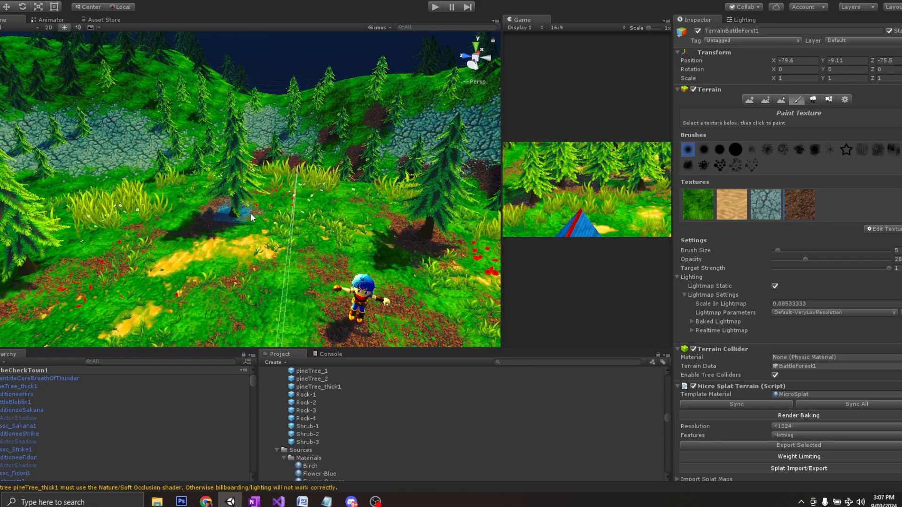
middle_drag(152, 253, 197, 227)
mouse_move(247, 215)
mouse_down()
mouse_move(281, 210)
mouse_move(263, 212)
mouse_up()
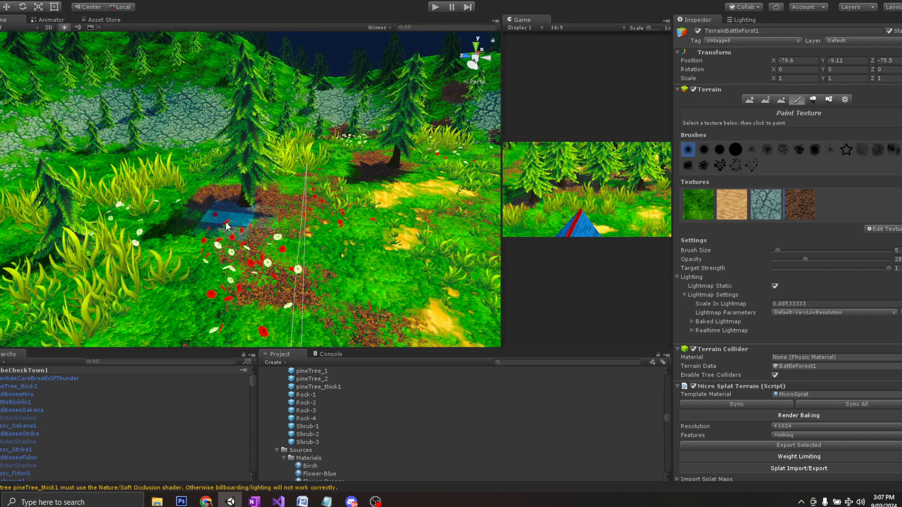
Continue the dirt patches under the remaining pines ringing the opposite side of the battle area.
scroll(215, 227, down, 5)
middle_drag(315, 301, 252, 230)
mouse_move(252, 235)
mouse_down()
mouse_move(218, 245)
mouse_move(226, 241)
mouse_up()
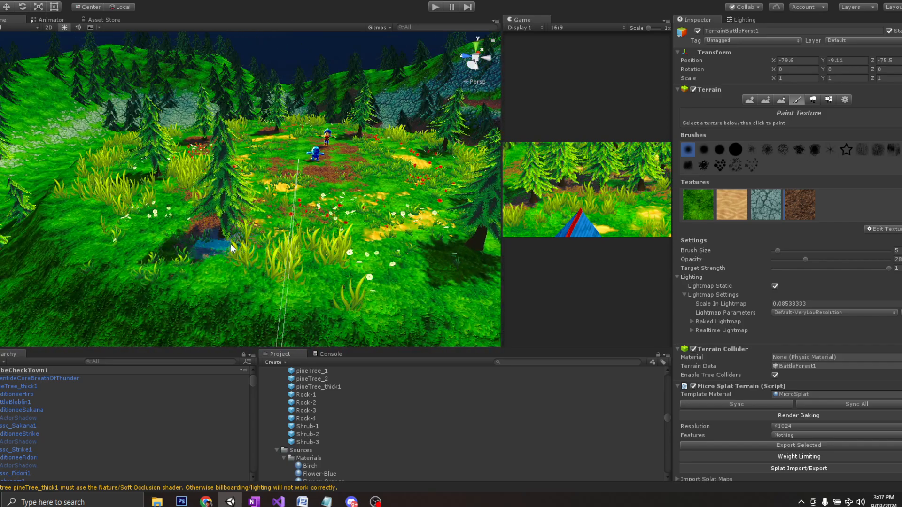
mouse_move(346, 273)
middle_down()
mouse_move(339, 263)
mouse_move(389, 247)
middle_up()
drag(394, 266, 382, 273)
middle_drag(427, 249, 348, 263)
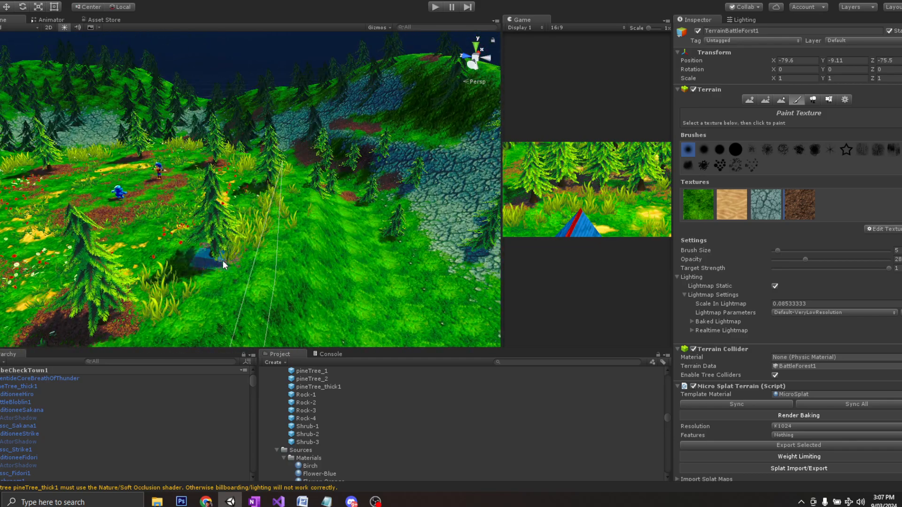
click(280, 187)
click(264, 205)
mouse_move(244, 223)
alt+mouse_down()
mouse_move(293, 244)
mouse_move(277, 228)
mouse_move(264, 232)
alt+mouse_up()
scroll(266, 221, up, 3)
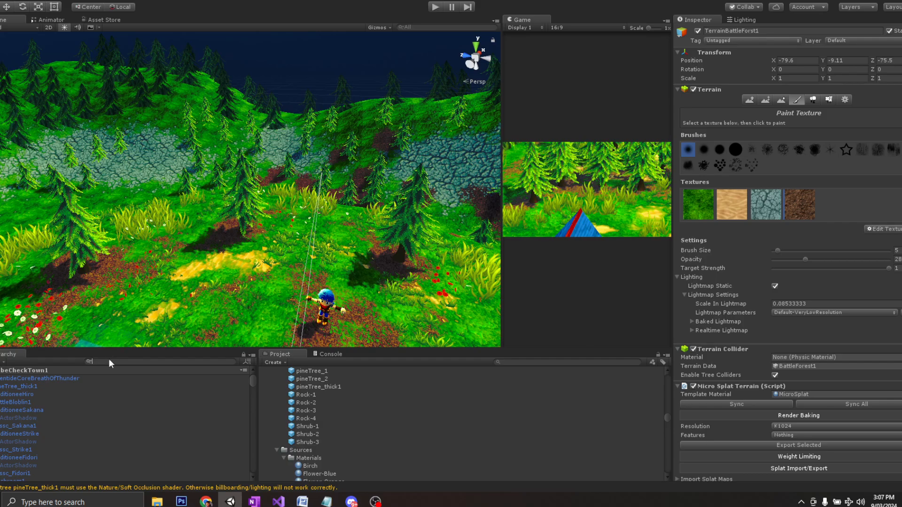
Search the scene hierarchy for "fog" and select the Fog1 (1) particle system in the town's fog group.
text(fog)
click(23, 394)
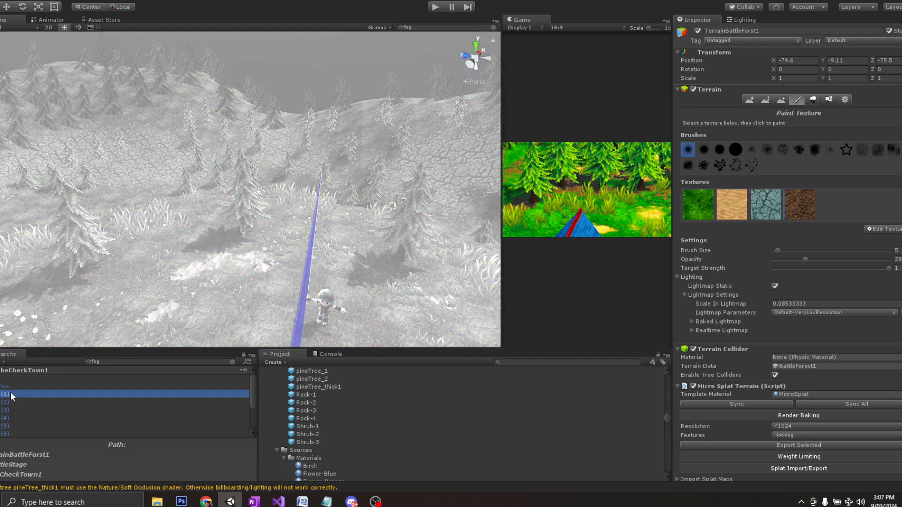
click(230, 363)
scroll(243, 262, down, 15)
mouse_move(243, 262)
middle_down()
mouse_move(229, 205)
mouse_move(238, 250)
middle_up()
click(20, 427)
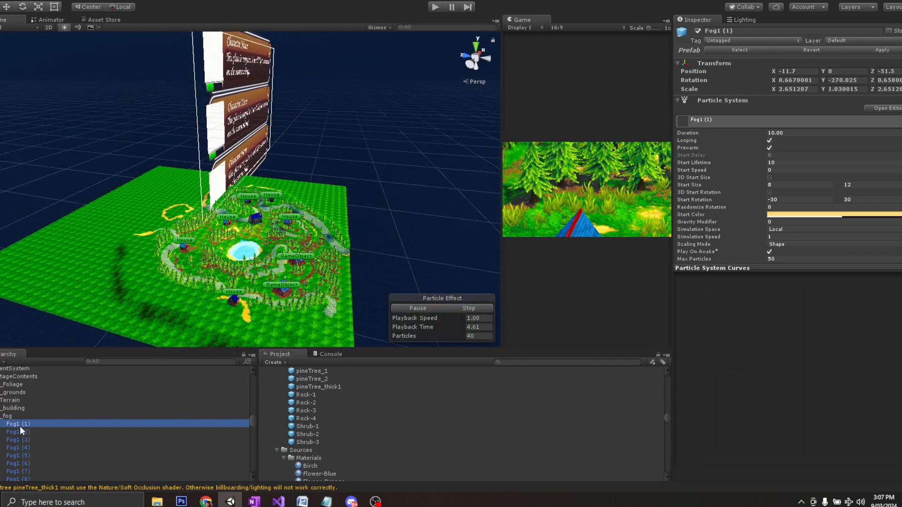
Locate the battle terrain in the scene and paste a copy of Fog1 (1) alongside TerrainBattleForst1 in the hierarchy.
scroll(75, 403, down, 7)
scroll(74, 401, down, 5)
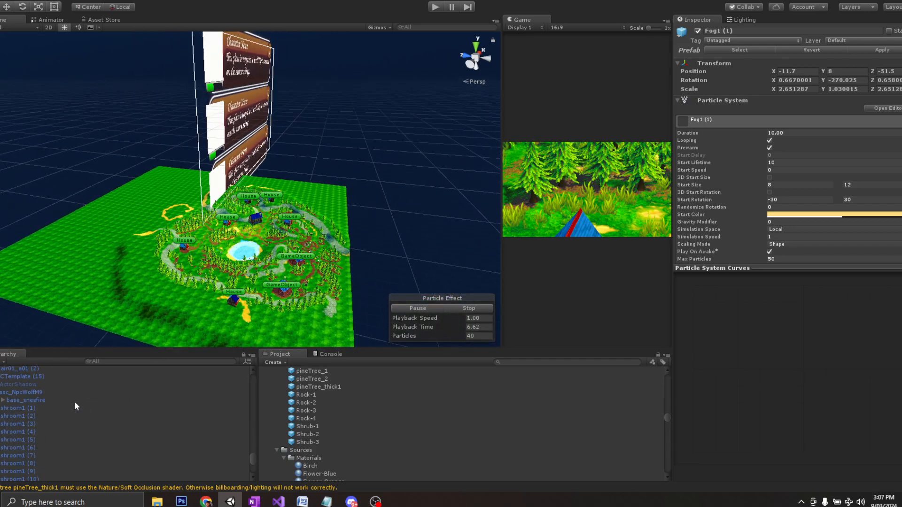
scroll(75, 402, up, 11)
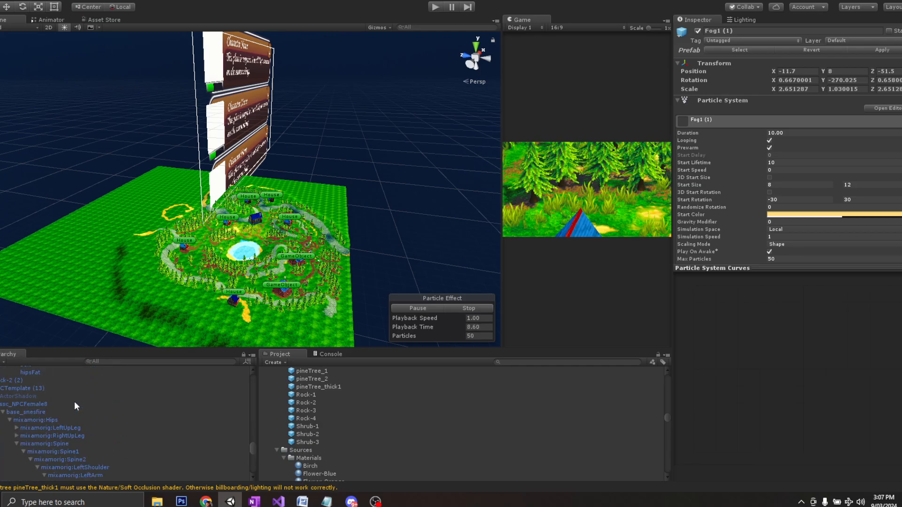
scroll(222, 115, down, 10)
middle_drag(222, 115, 255, 223)
click(231, 185)
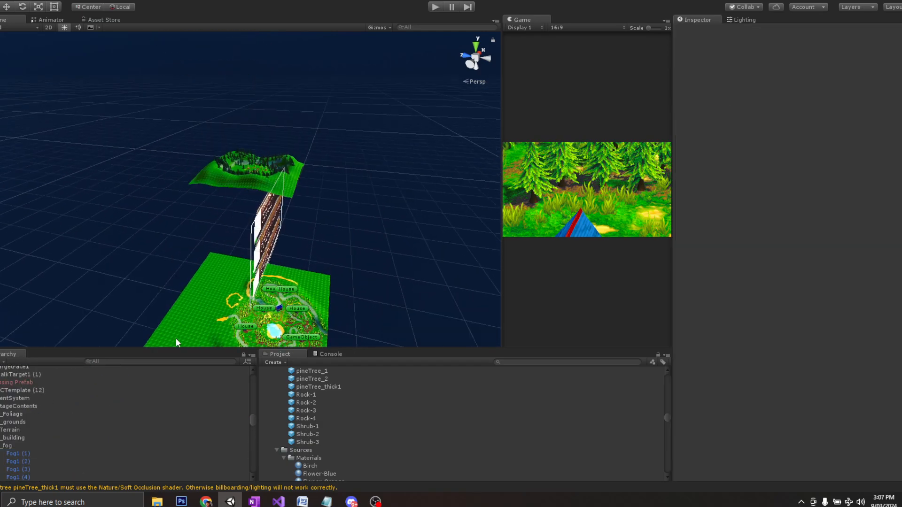
click(218, 187)
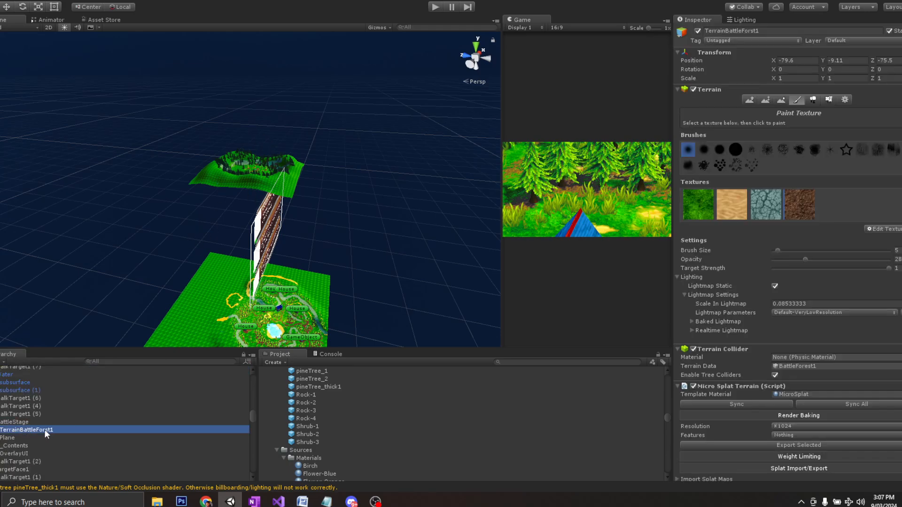
key(ctrl+v)
scroll(209, 262, down, 3)
Move the pasted fog up into the battle terrain, to about X -8.2, Y 7.7, Z -19.5.
key(w)
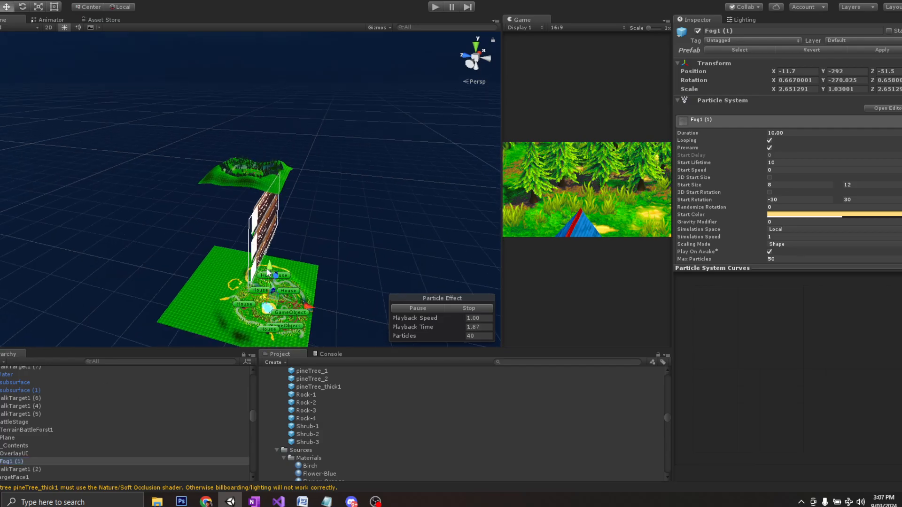
key(f)
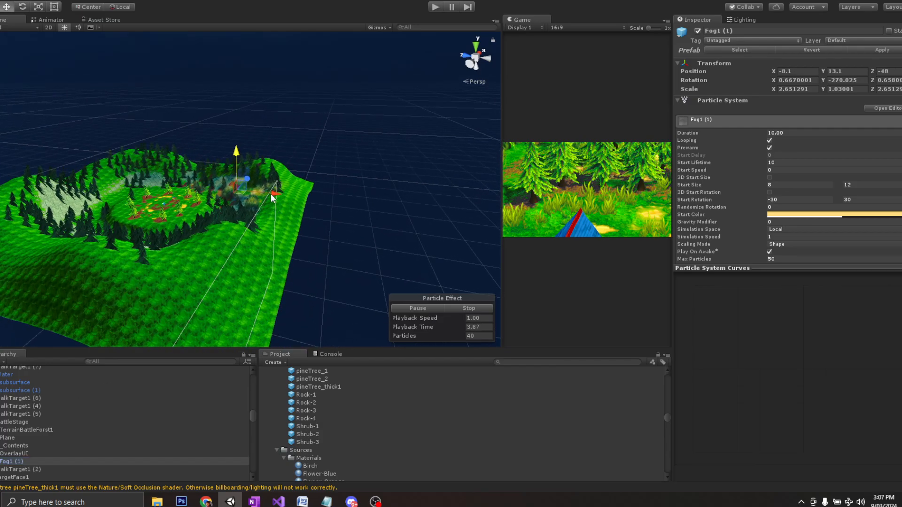
drag(271, 194, 211, 184)
scroll(211, 184, up, 3)
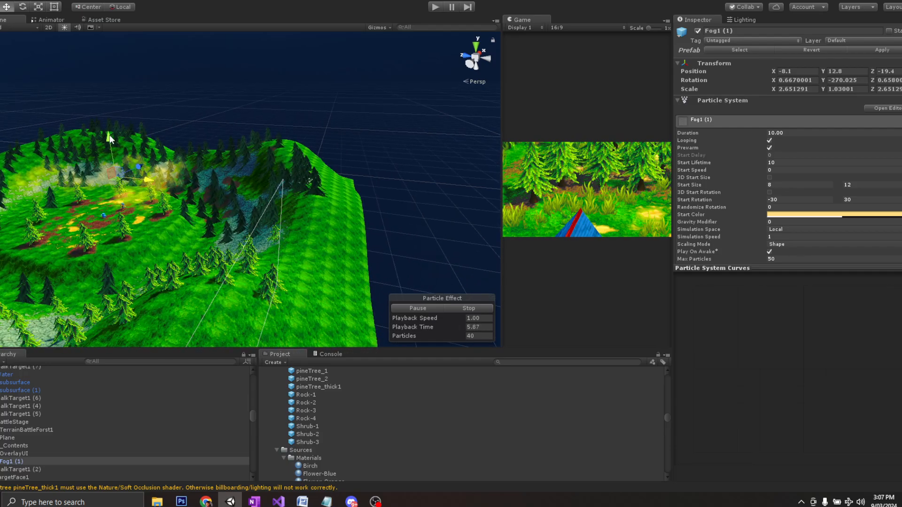
drag(112, 144, 116, 167)
middle_drag(116, 170, 235, 158)
scroll(128, 182, up, 8)
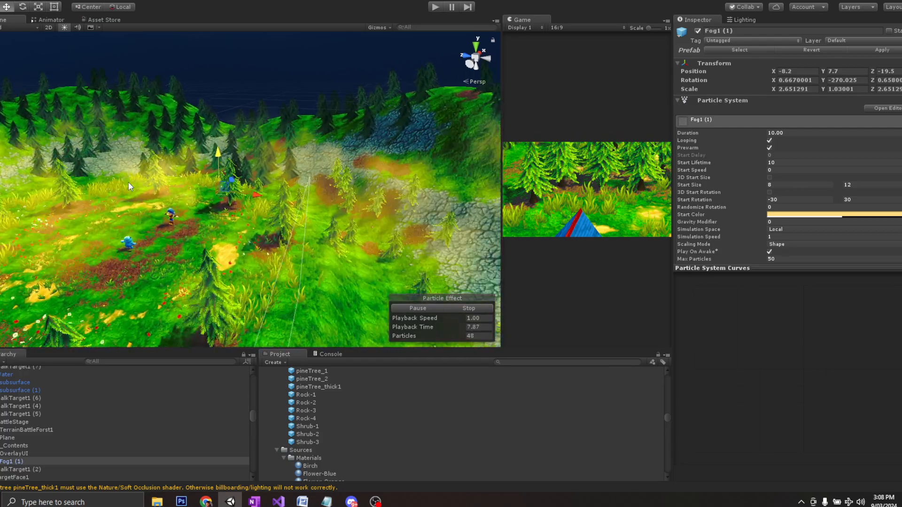
Shift the fog back from the battle area's near side toward the pines behind the characters.
alt+drag(129, 182, 205, 196)
scroll(205, 196, down, 3)
scroll(205, 196, down, 4)
alt+drag(390, 208, 329, 198)
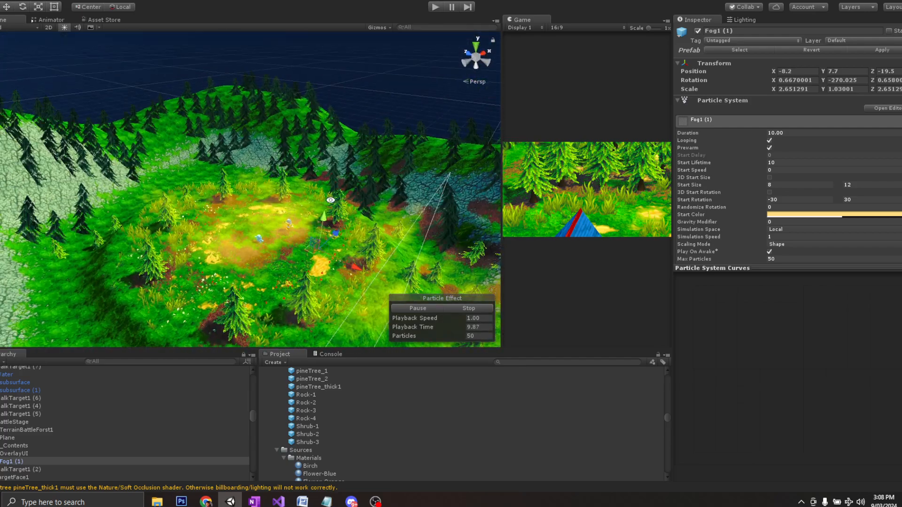
drag(362, 273, 348, 117)
scroll(759, 164, down, 8)
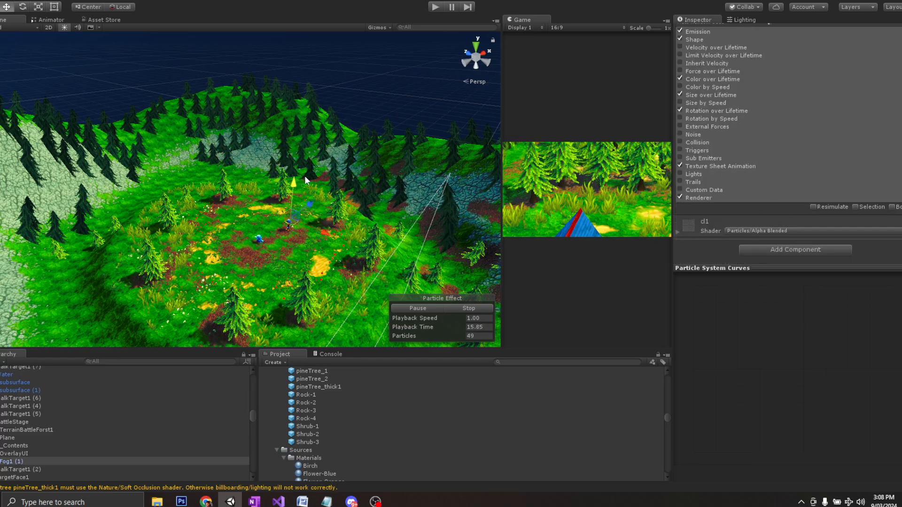
alt+drag(292, 115, 247, 211)
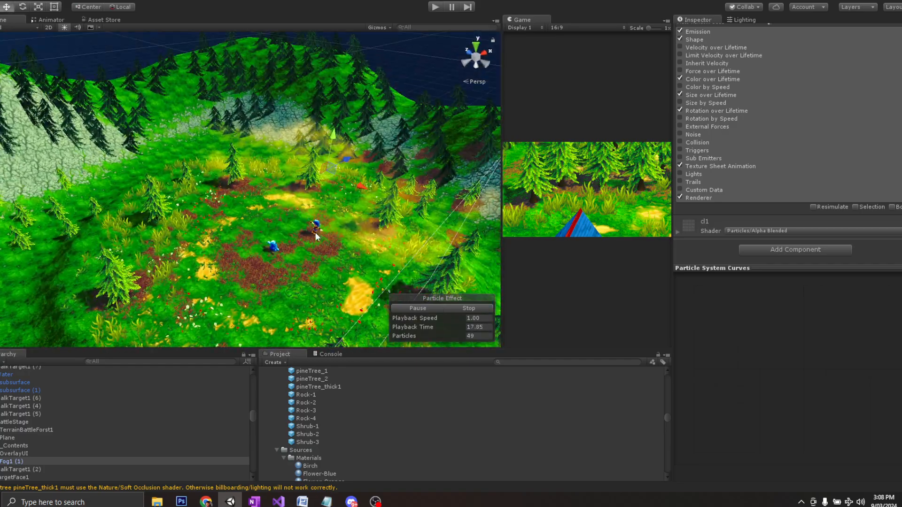
Adjust the fog's placement among the background pines from a low view and deselect it.
scroll(247, 212, down, 5)
scroll(247, 212, up, 8)
alt+drag(247, 245, 230, 150)
scroll(231, 149, down, 5)
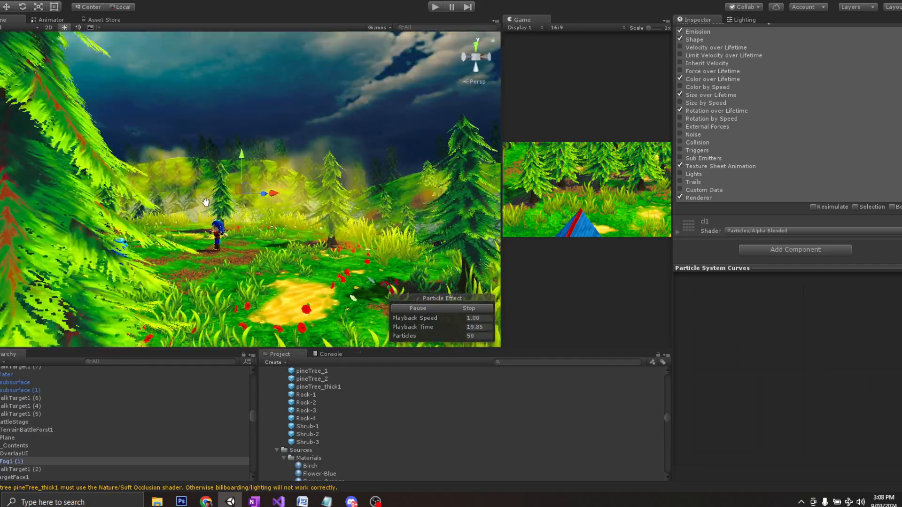
alt+drag(181, 84, 205, 152)
drag(280, 178, 232, 141)
scroll(714, 155, up, 4)
click(705, 158)
click(354, 157)
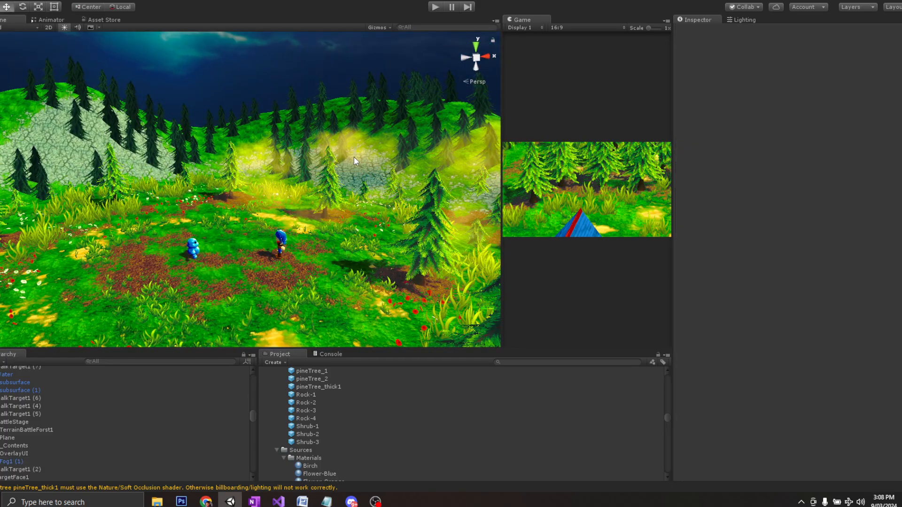
Duplicate the fog and place the copy over another edge of the battle area, at about X -12.68, Y -1.96, Z -3.94.
click(357, 168)
alt+drag(357, 168, 237, 266)
key(ctrl+d)
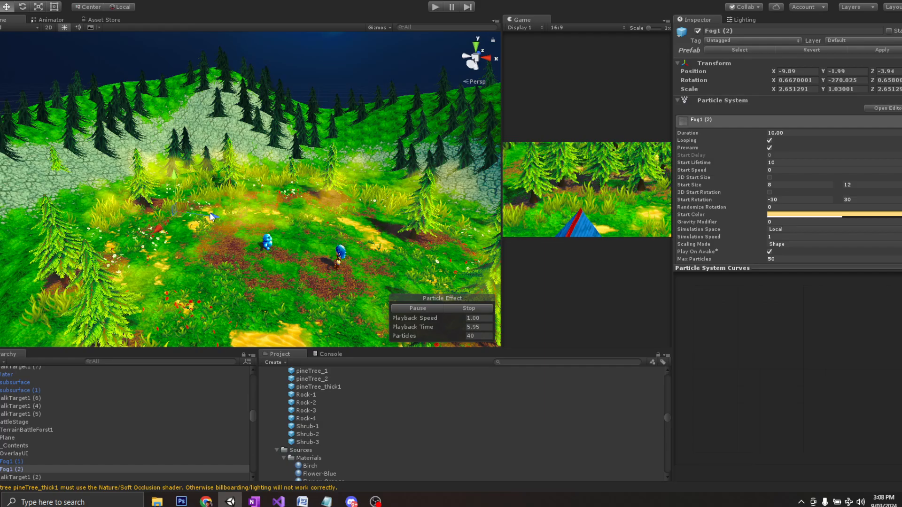
drag(211, 216, 260, 242)
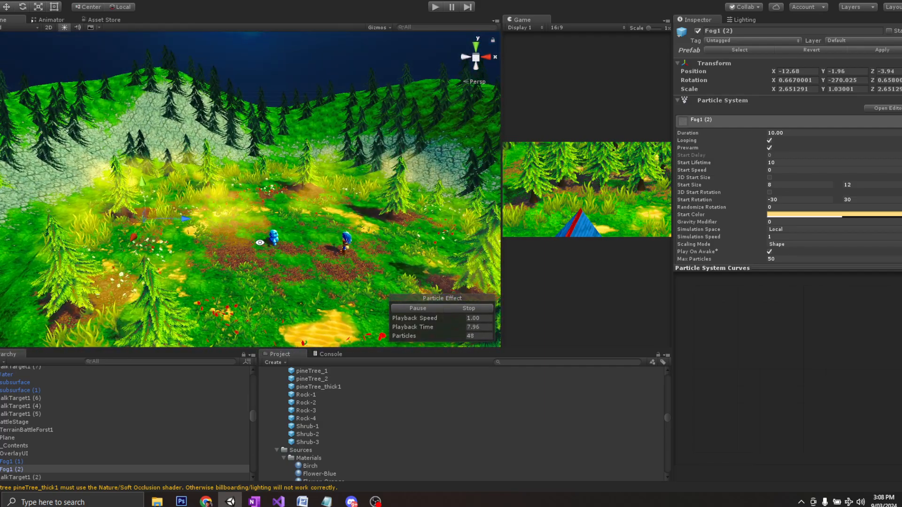
Shift the fog copy outward to about X -14.97, Y -1.93, Z -3.94, and duplicate it.
drag(186, 219, 158, 221)
alt+drag(289, 282, 266, 318)
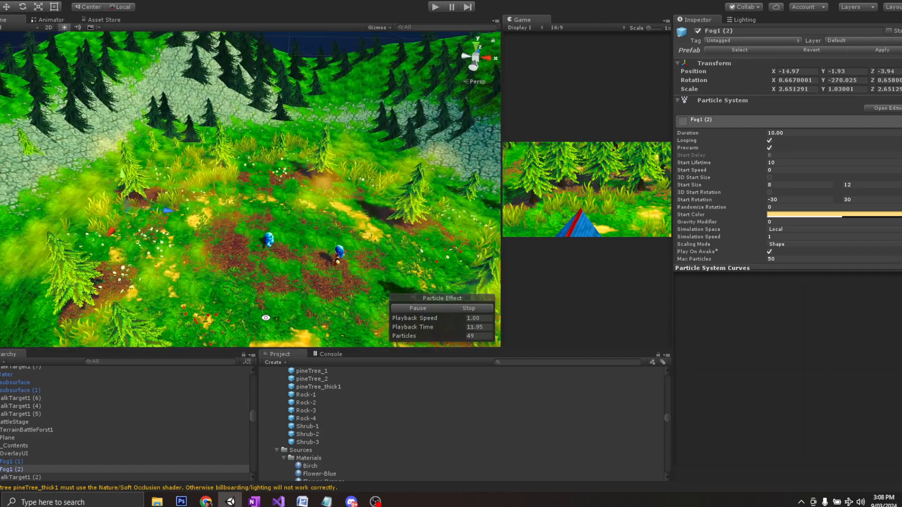
click(38, 468)
key(ctrl+d)
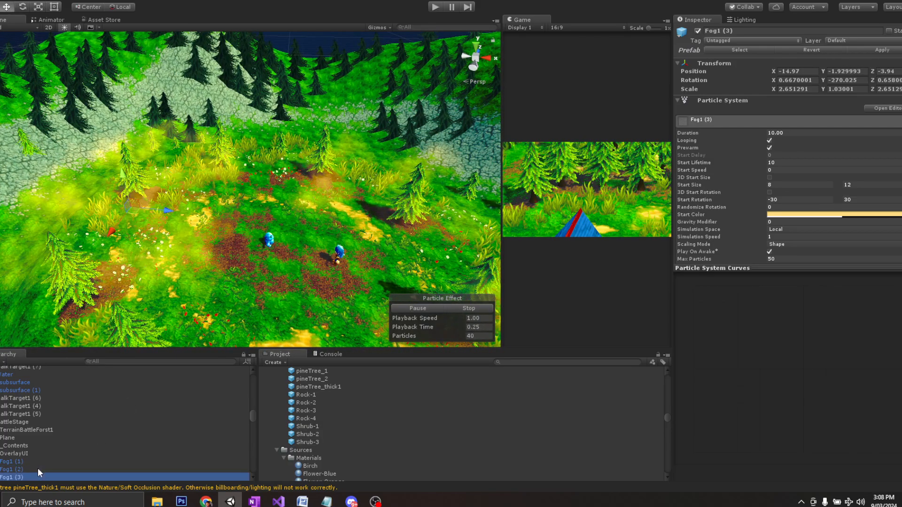
Change the new fog's emission shape to a Box sized 30 in X, 20 in Y and 30 in Z.
scroll(751, 137, down, 4)
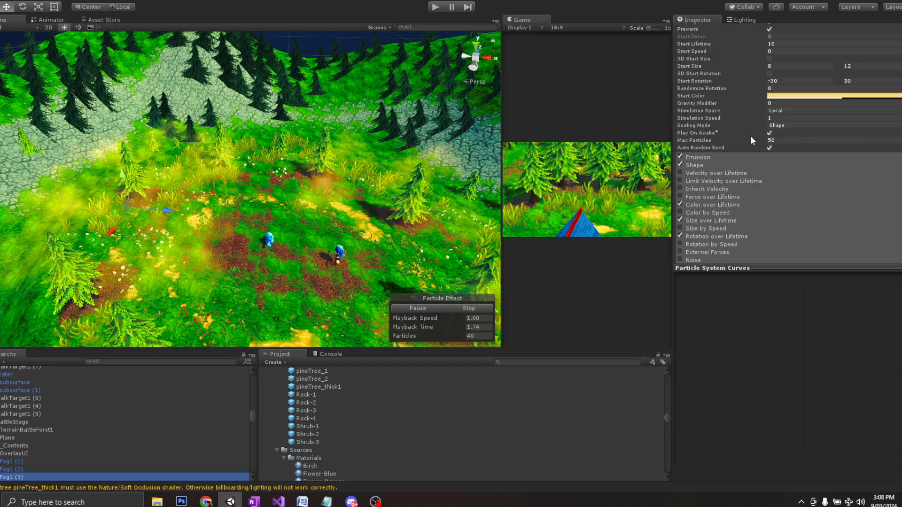
click(706, 164)
click(799, 173)
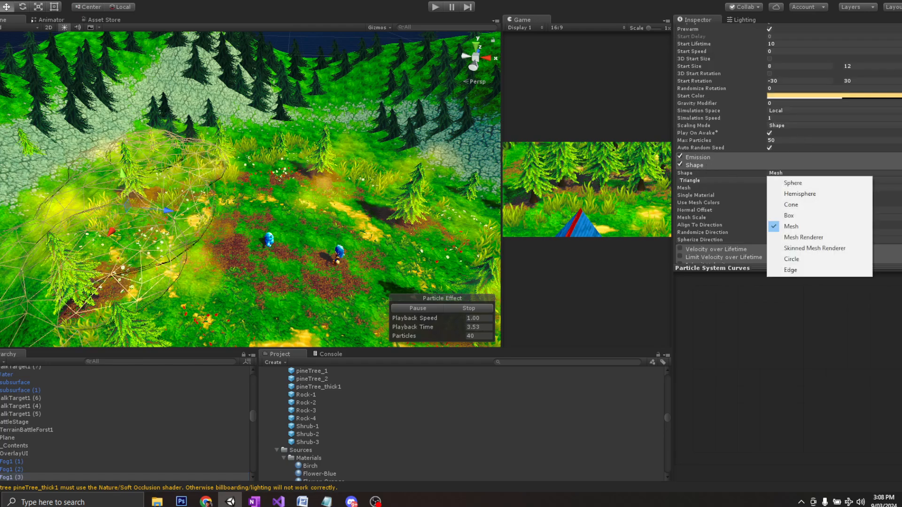
click(805, 215)
click(785, 195)
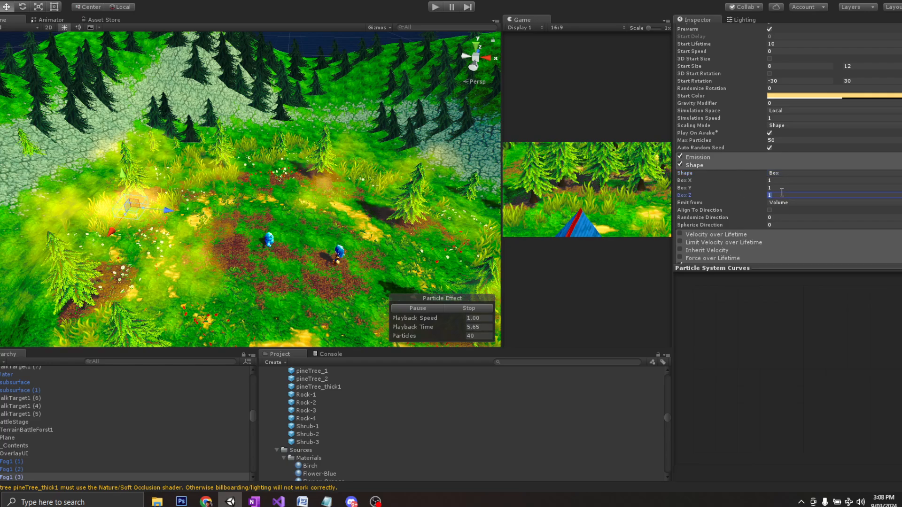
text(30)
click(780, 181)
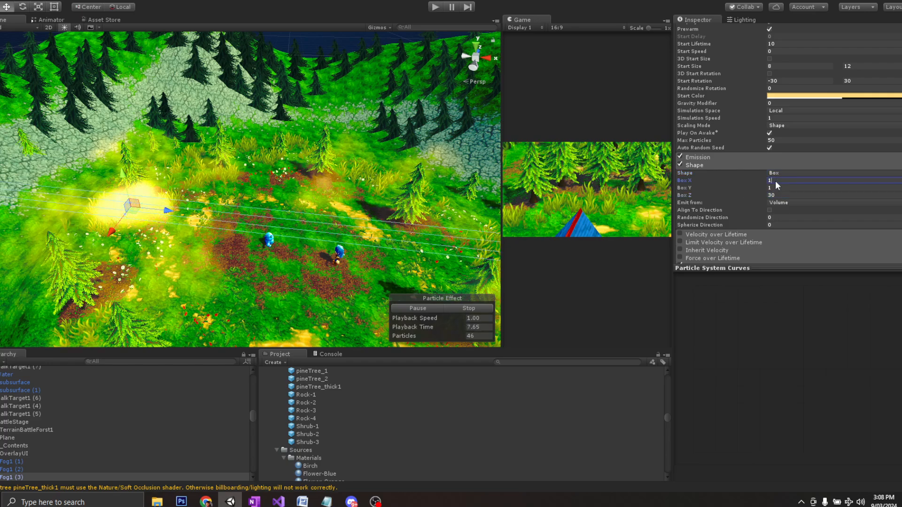
text(30)
text(0)
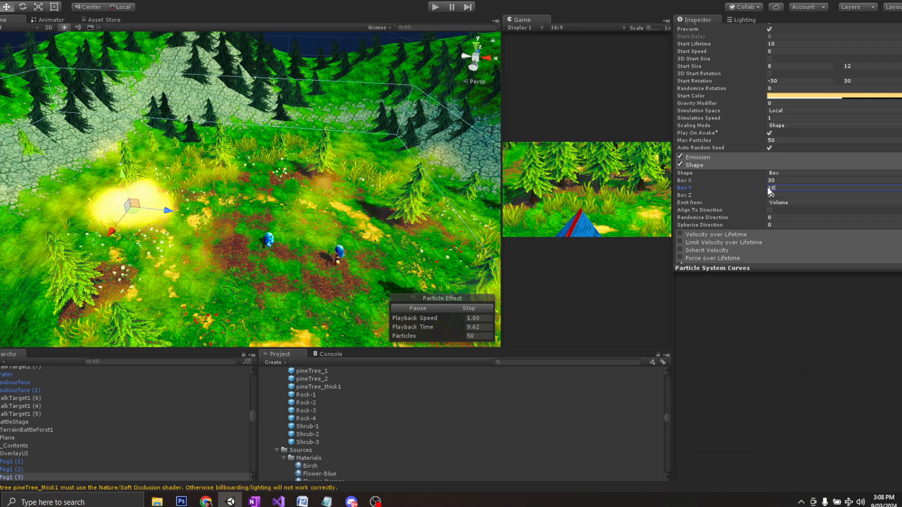
double_click(768, 188)
text(20)
Lighten the new fog's start color from yellow to a pale cream.
click(786, 96)
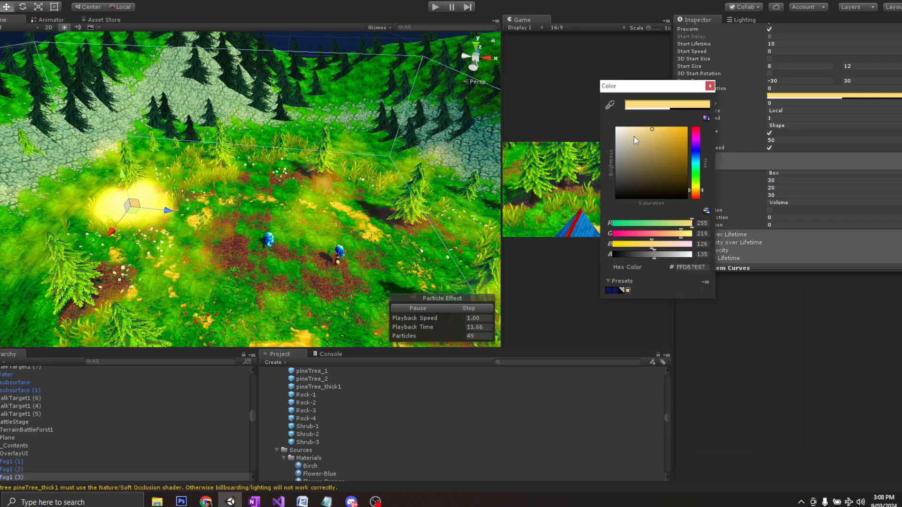
drag(633, 136, 629, 137)
click(541, 148)
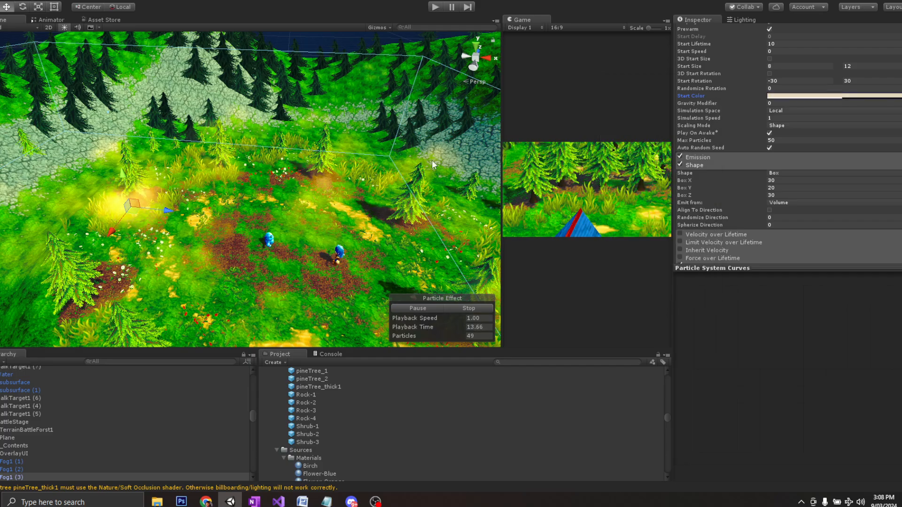
Set the fog's start size to 12–16 and move it inward to about X -8.9, Y -2.1, Z 1.8.
scroll(213, 183, down, 6)
alt+drag(248, 208, 166, 176)
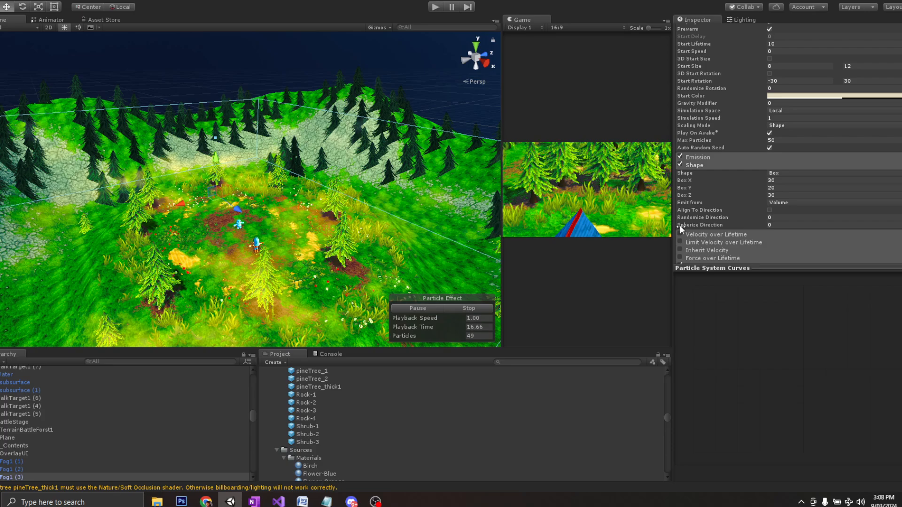
click(796, 66)
text(12)
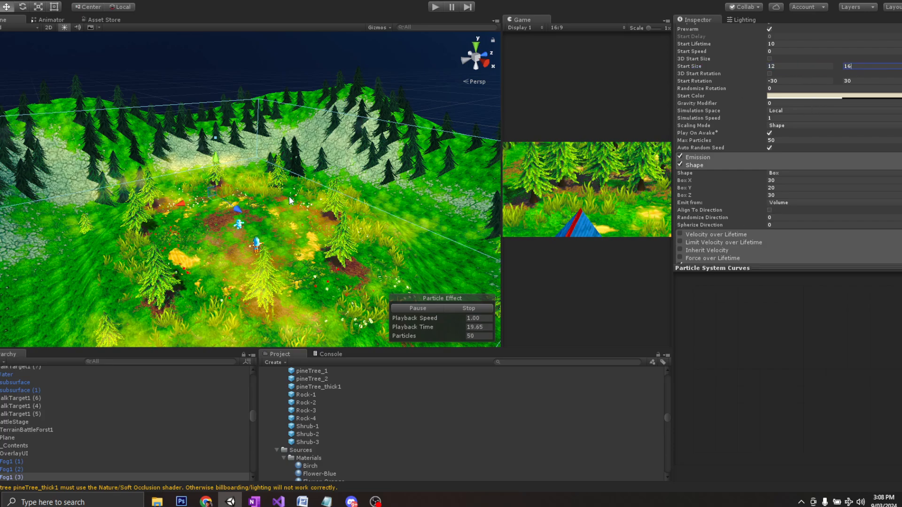
alt+drag(289, 196, 246, 190)
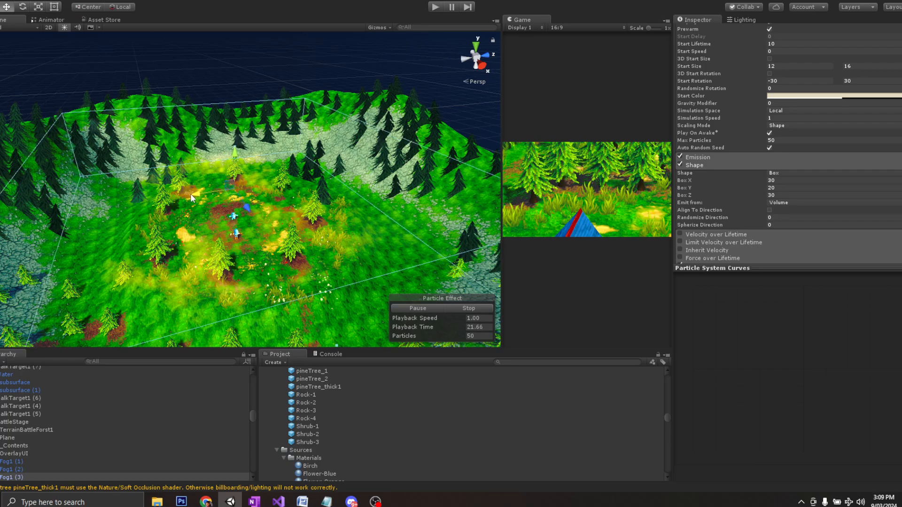
drag(190, 194, 212, 193)
Set the fog's max particles to 60 and its emission rate over time to 8.
text(60)
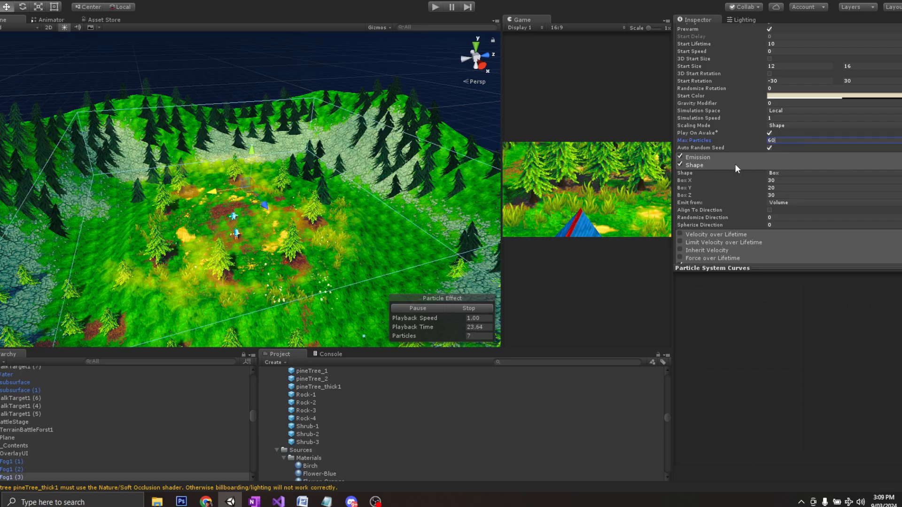
click(735, 158)
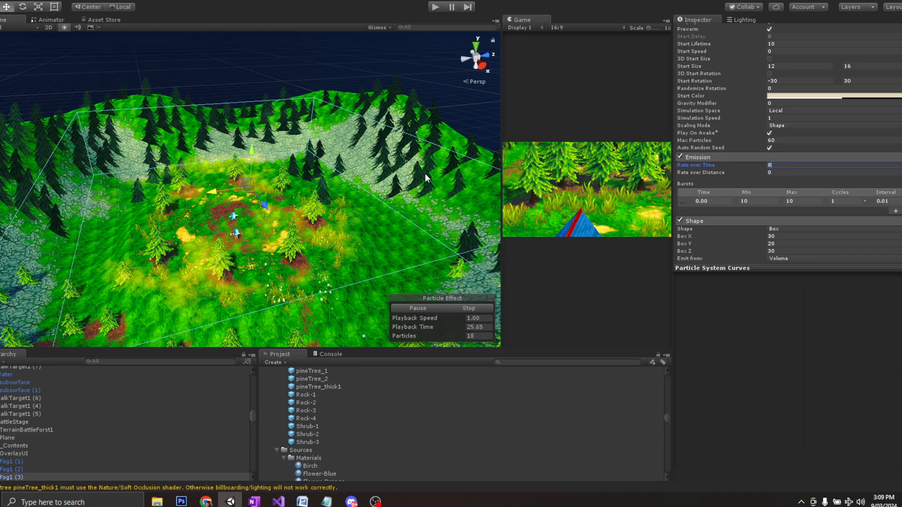
text(8)
alt+drag(341, 232, 304, 228)
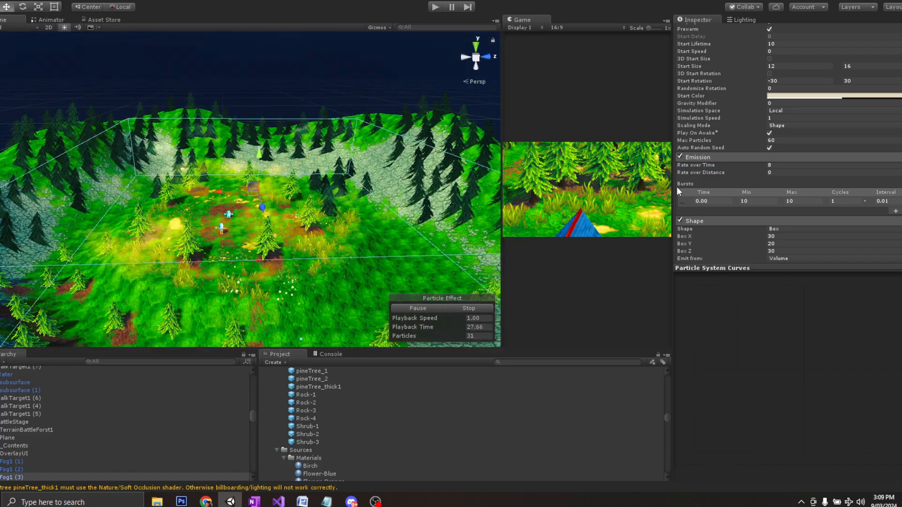
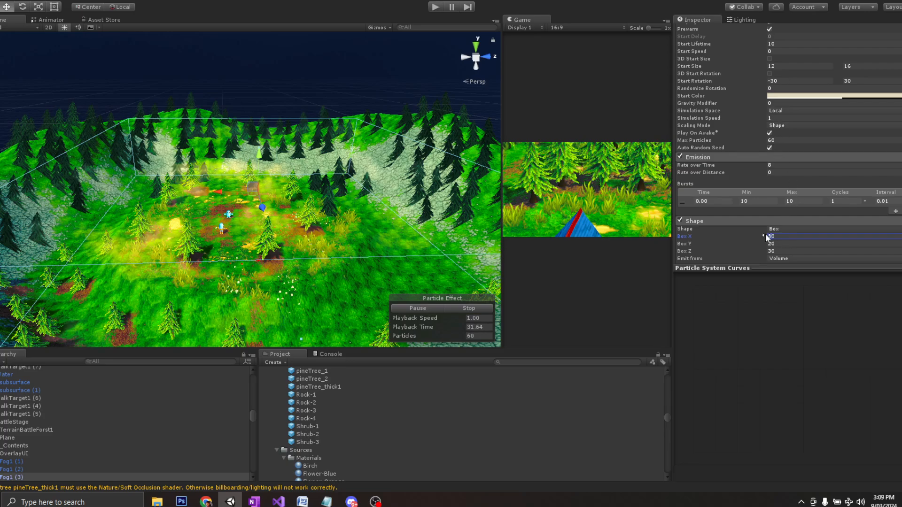
Enlarge the fog's box to 40 in X and Z, set the rate over time to 10, and restart the particle preview.
text(4)
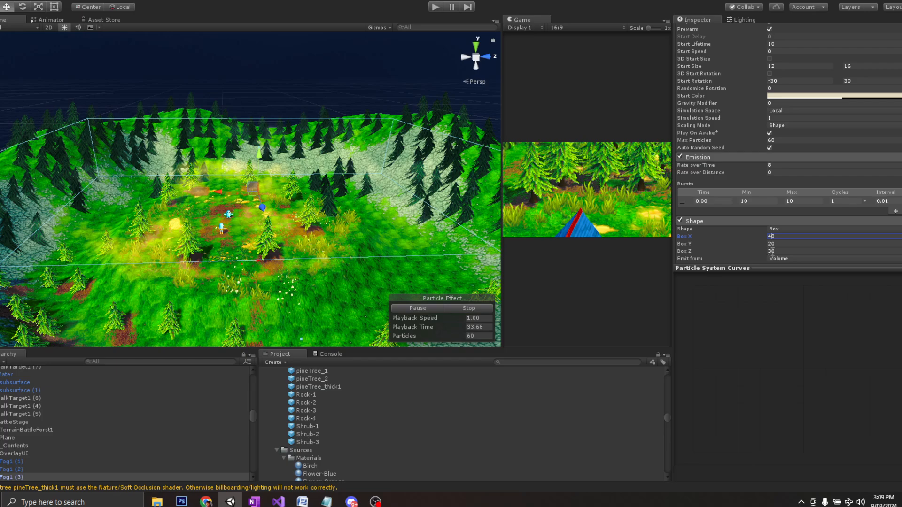
text(40)
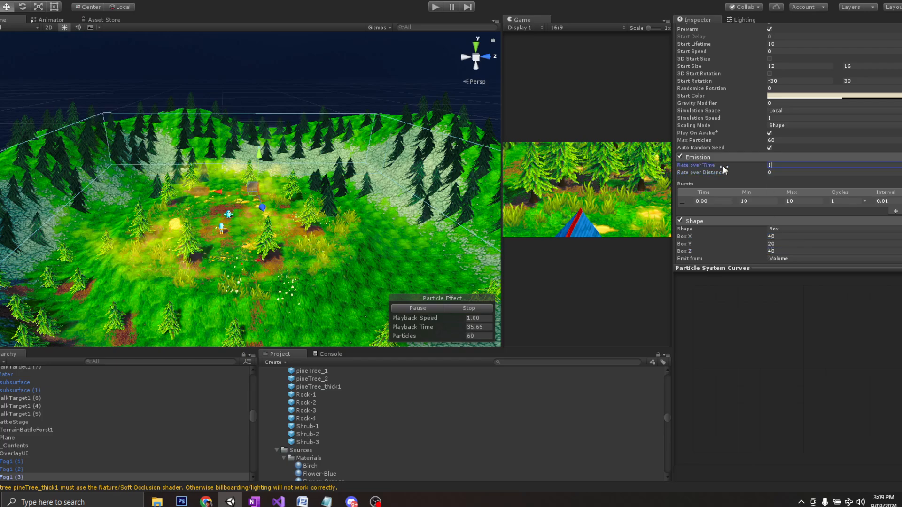
click(477, 308)
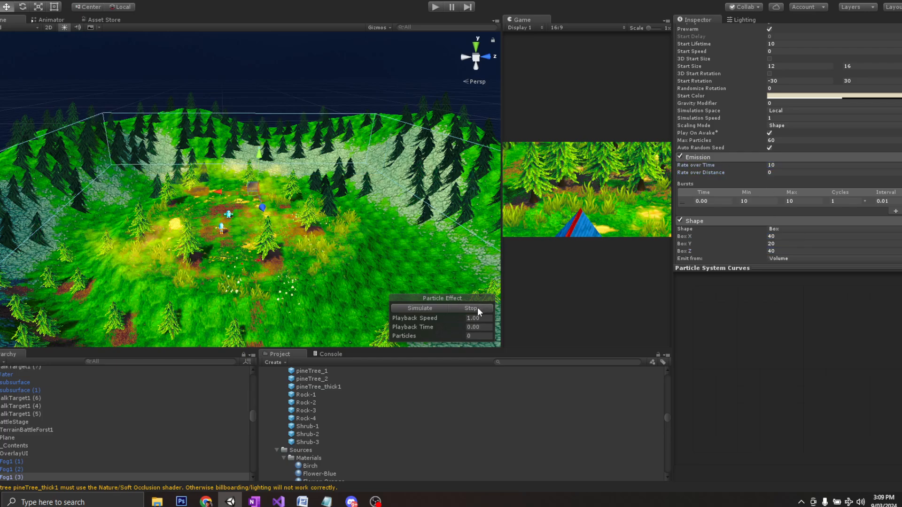
click(431, 309)
Try a fog start size of 14–18 and check the Renderer's particle size limits against the view around the characters.
alt+drag(282, 242, 265, 193)
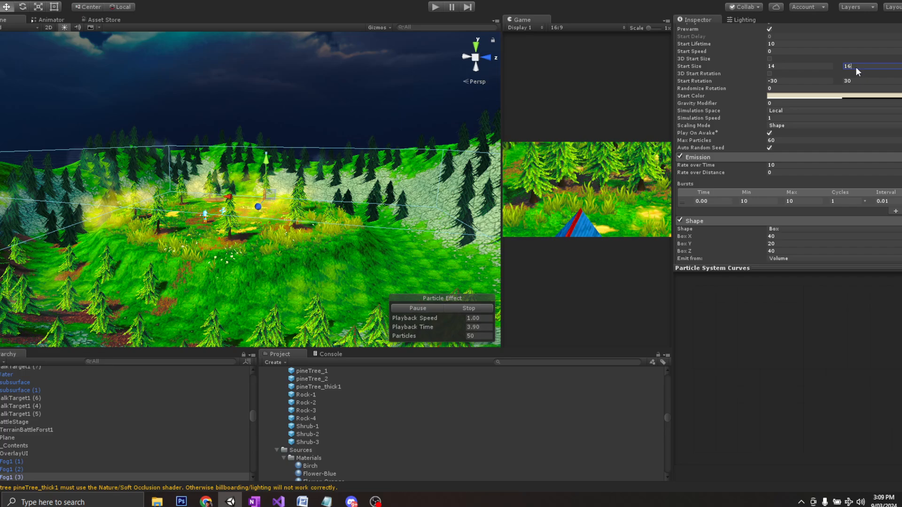
scroll(795, 145, down, 5)
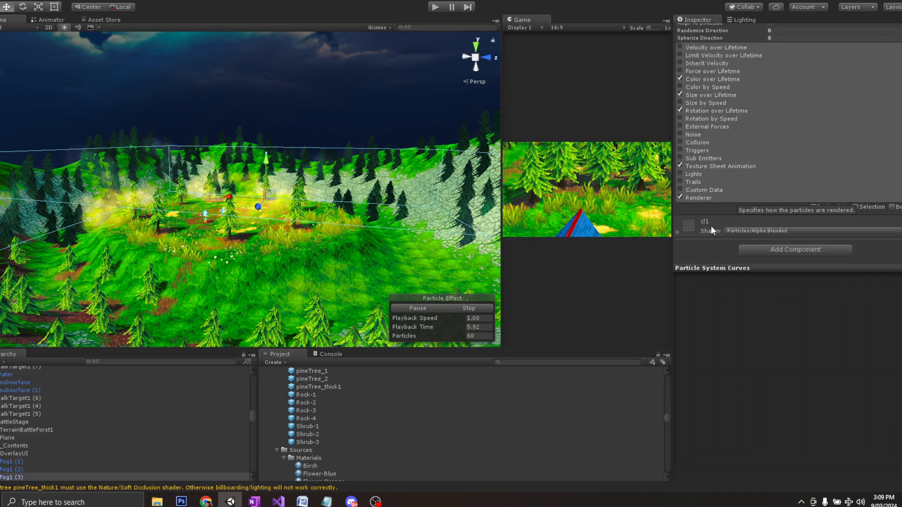
click(702, 198)
scroll(773, 229, down, 2)
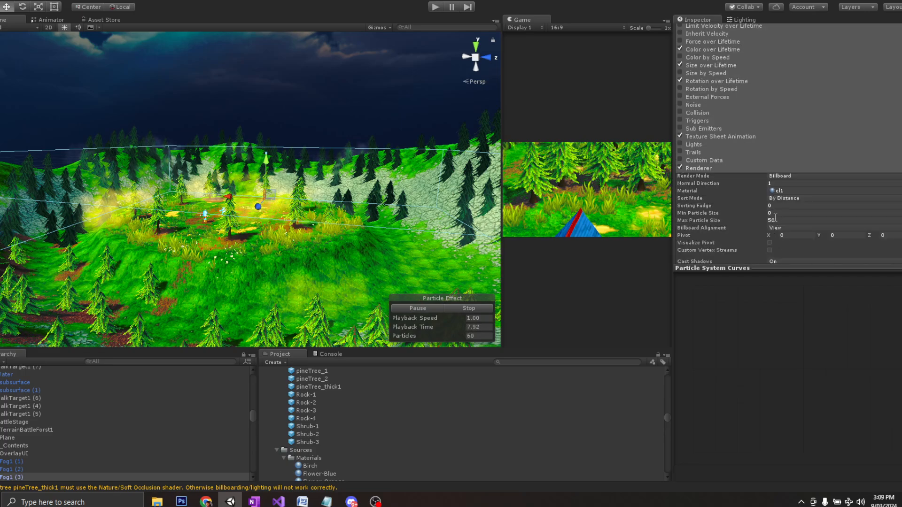
alt+drag(303, 201, 335, 257)
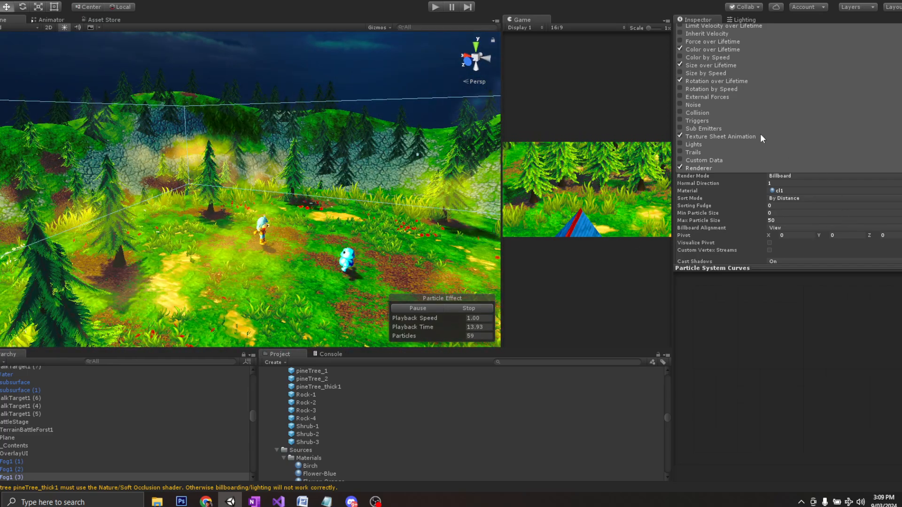
Set the fog's start size to 18–22 and restart the particle preview.
scroll(760, 133, up, 10)
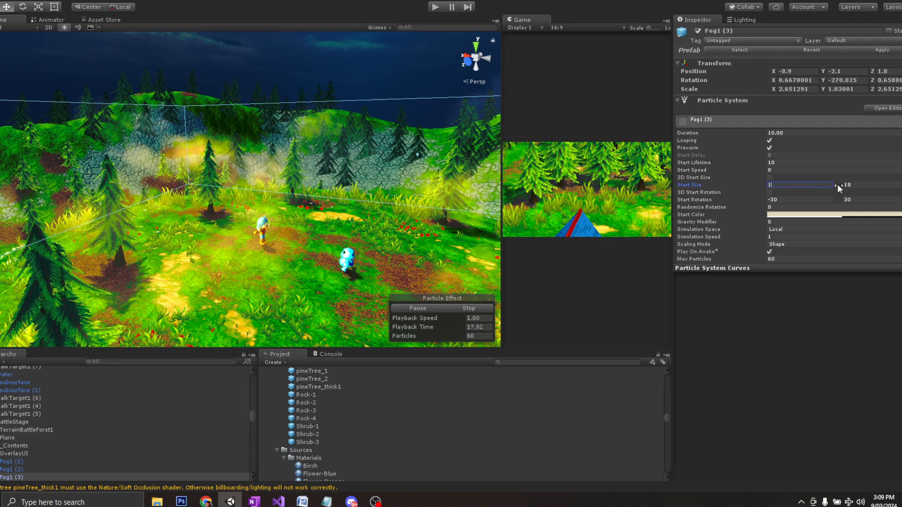
click(472, 306)
click(425, 309)
Raise the large fog box to about Y -0.2 and view it from near the characters.
alt+drag(362, 268, 382, 124)
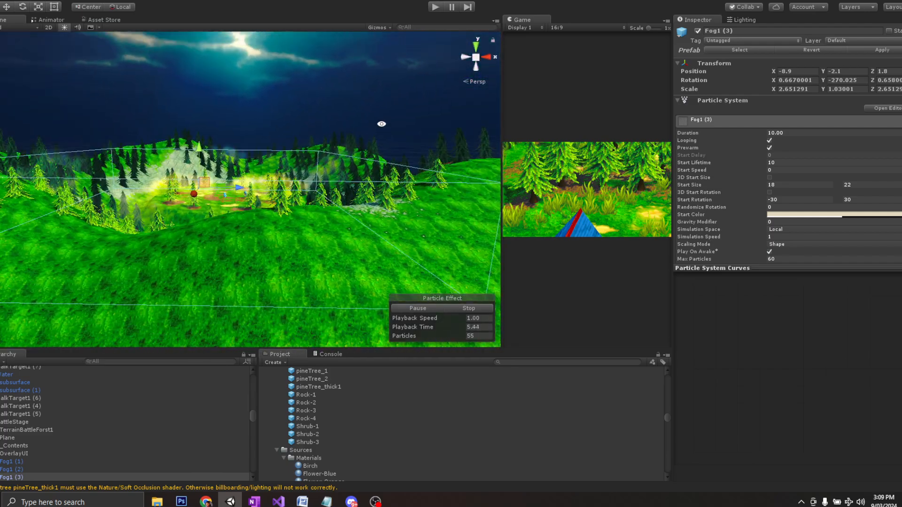
drag(200, 148, 202, 142)
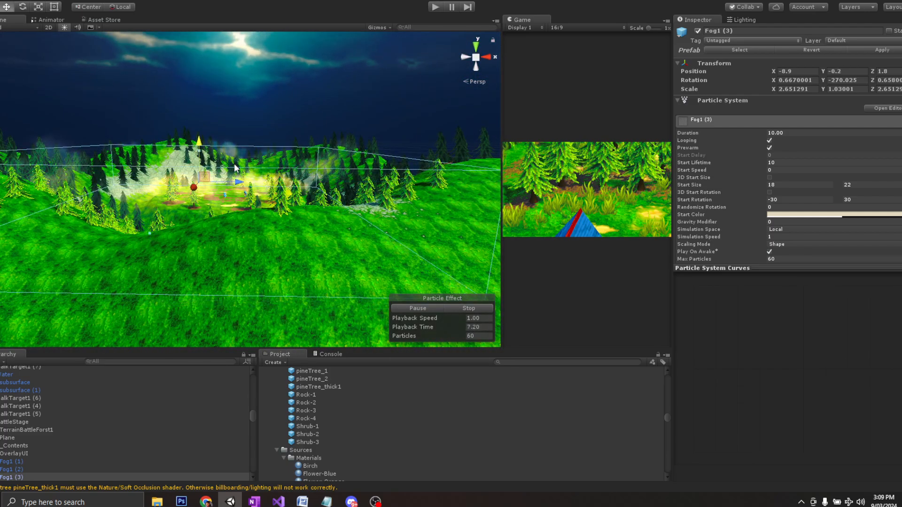
scroll(234, 168, up, 15)
middle_drag(267, 223, 300, 243)
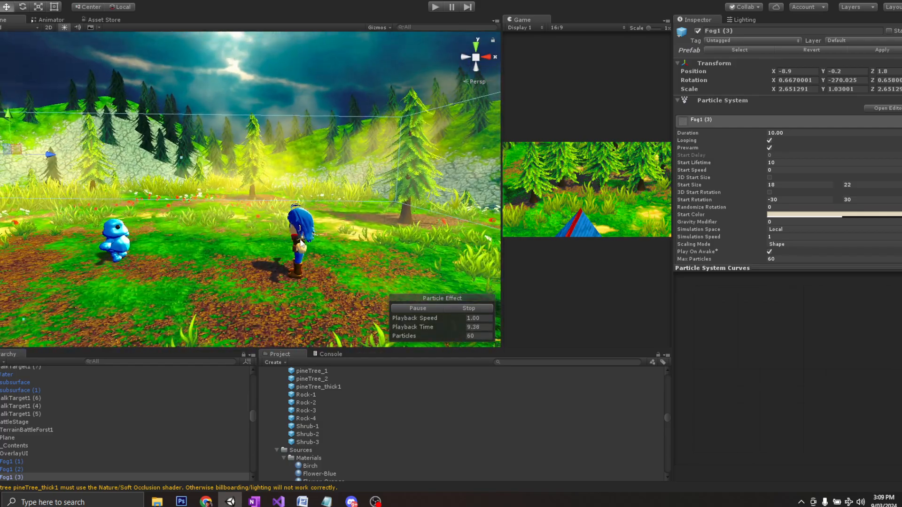
Delete the blue-haired character and the blue creature from the middle of the battle area.
click(301, 243)
key(Delete)
click(113, 248)
key(Delete)
scroll(250, 210, down, 5)
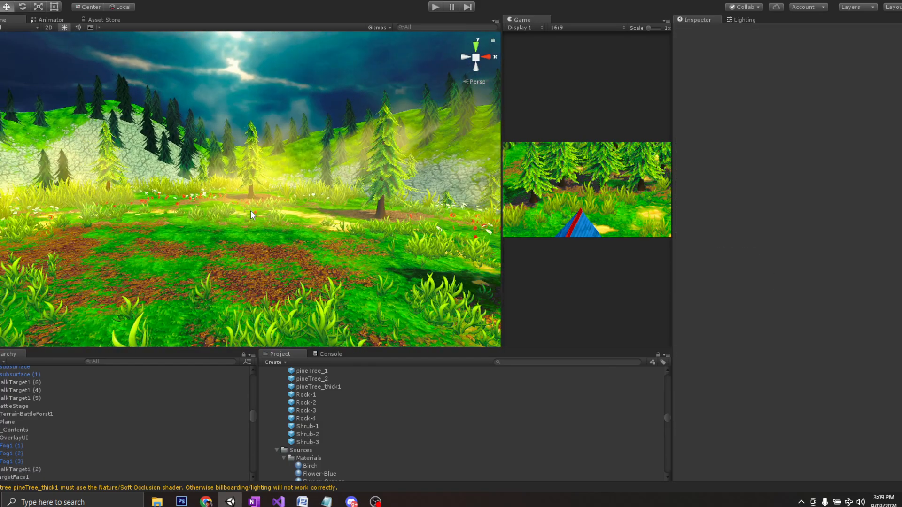
Play-test the game, walking the party past the fountain toward the blue creature, and pause during the battle.
alt+drag(221, 195, 301, 150)
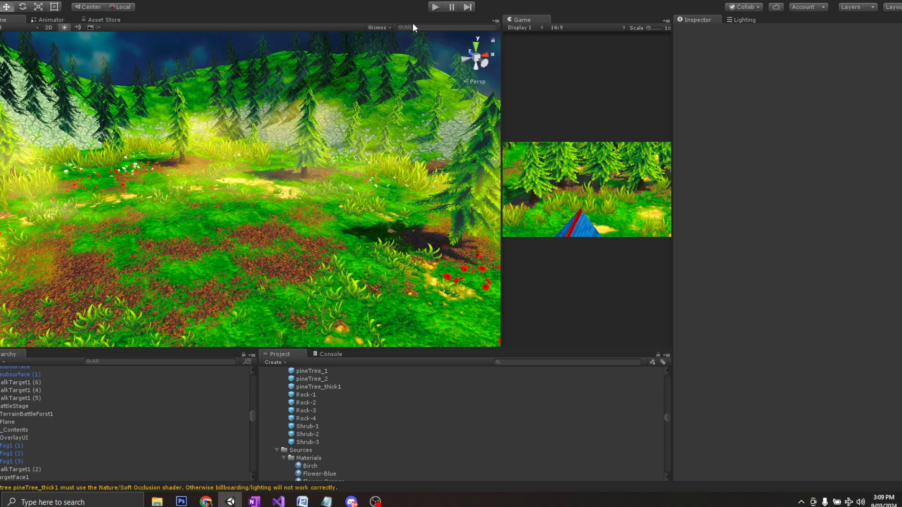
click(435, 8)
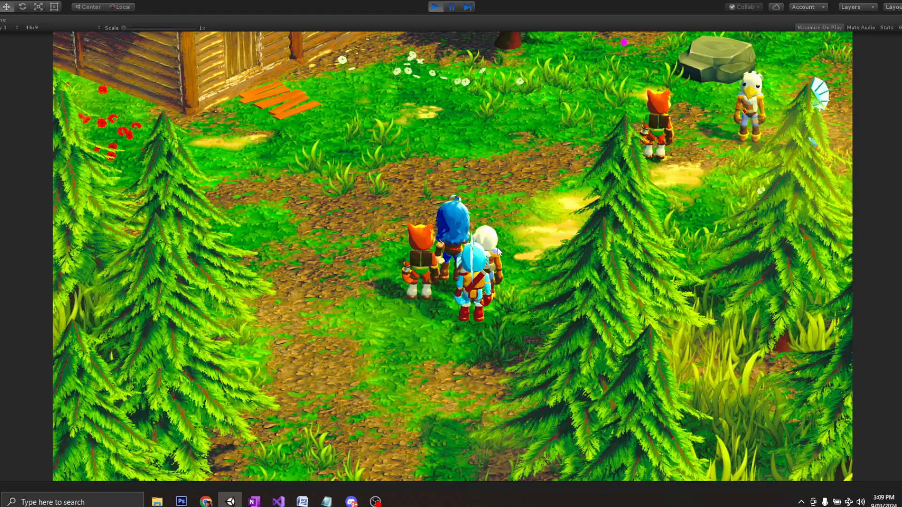
key(d)
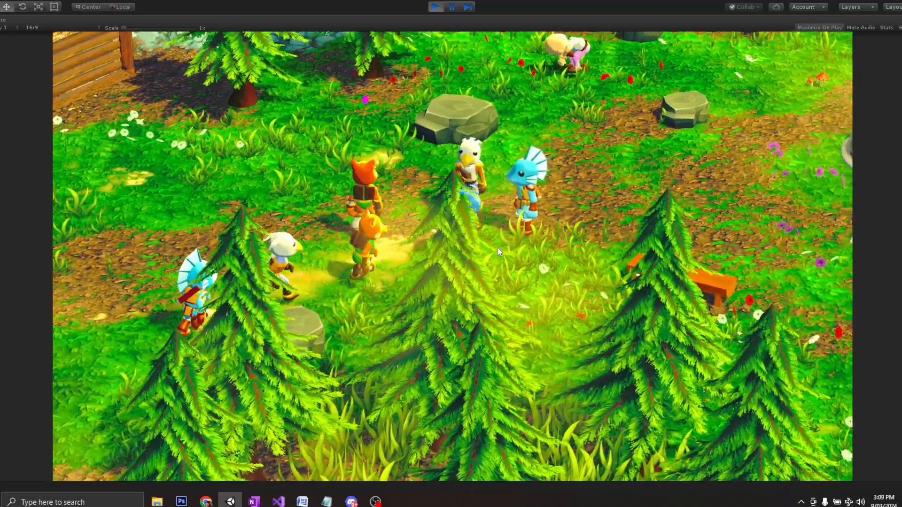
key(d)
key(w)
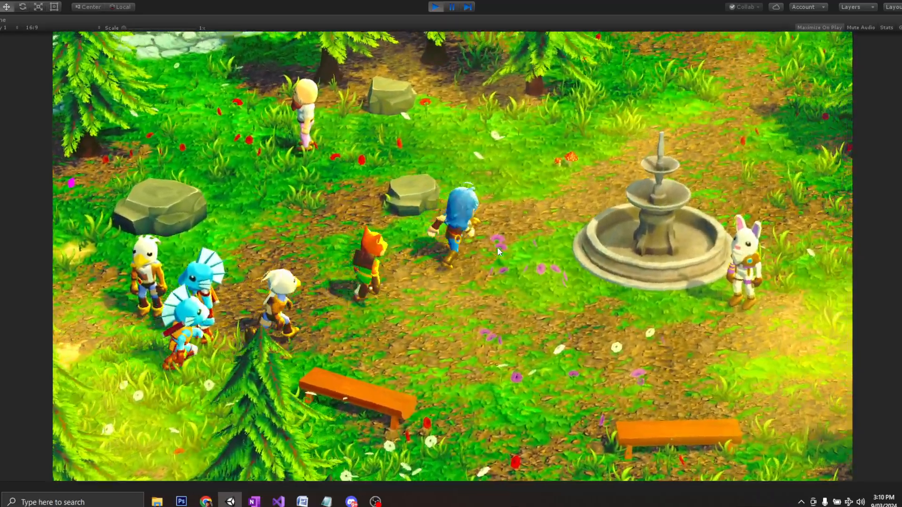
key(w)
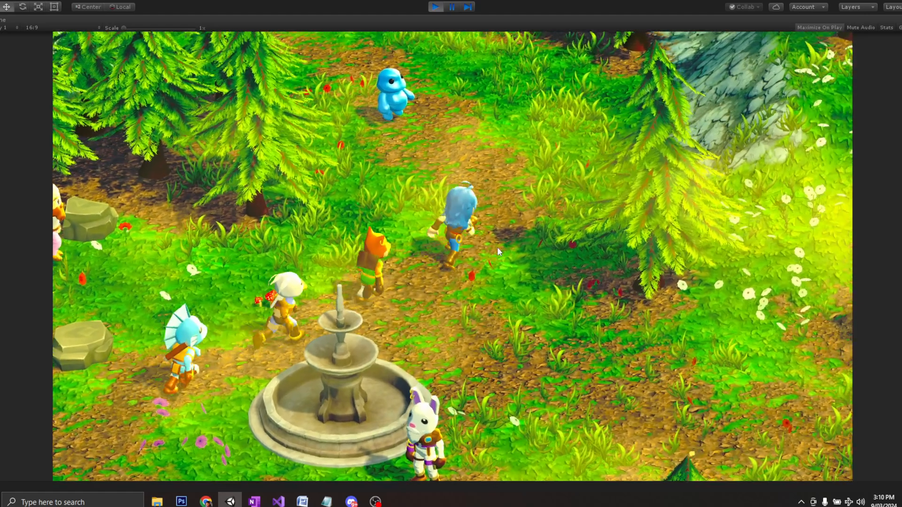
key(w)
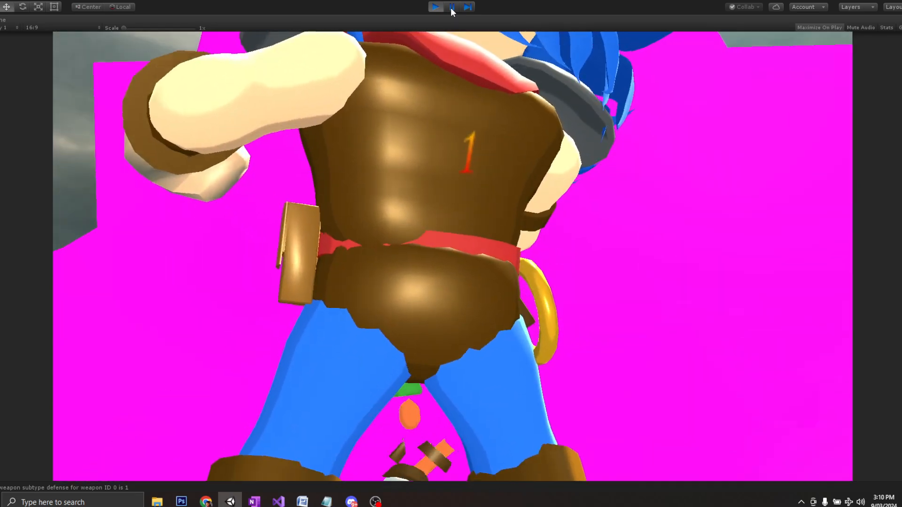
click(451, 6)
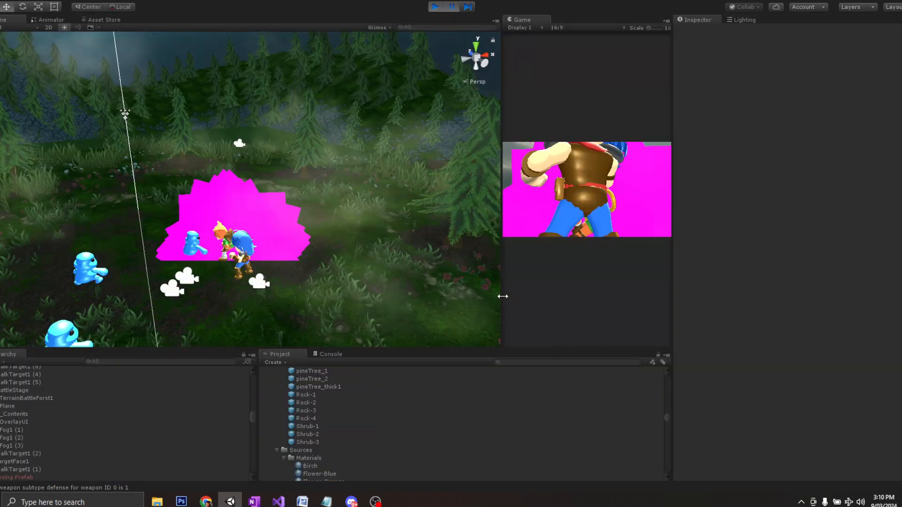
Search the hierarchy for the Sun lights in the paused battle and examine their light settings.
drag(503, 297, 534, 296)
scroll(43, 407, up, 10)
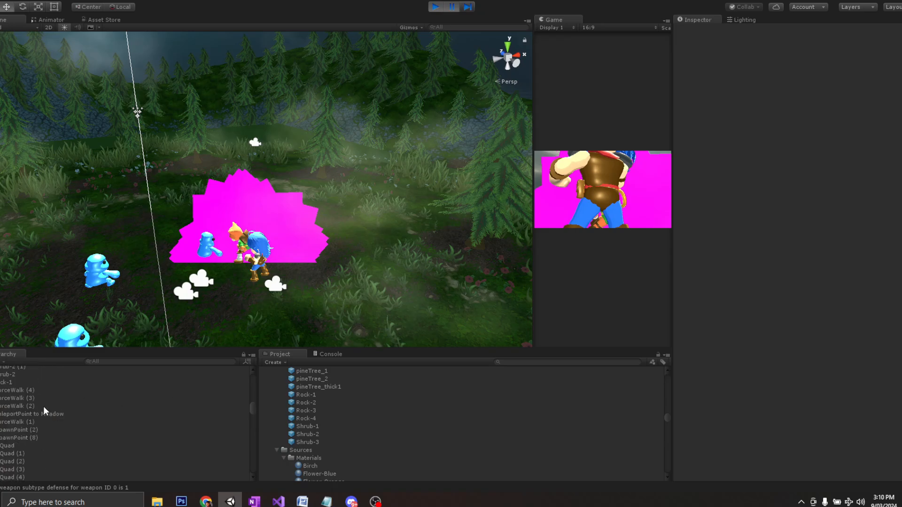
scroll(43, 407, up, 5)
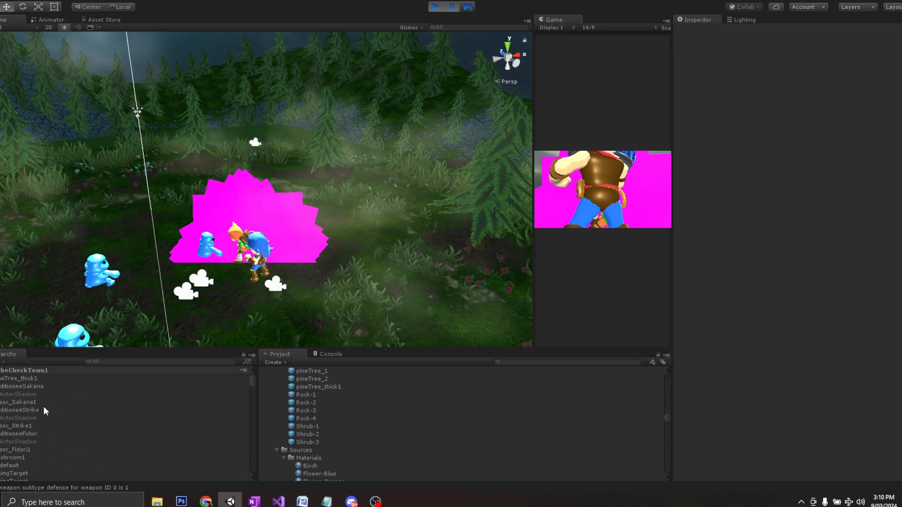
scroll(93, 412, down, 10)
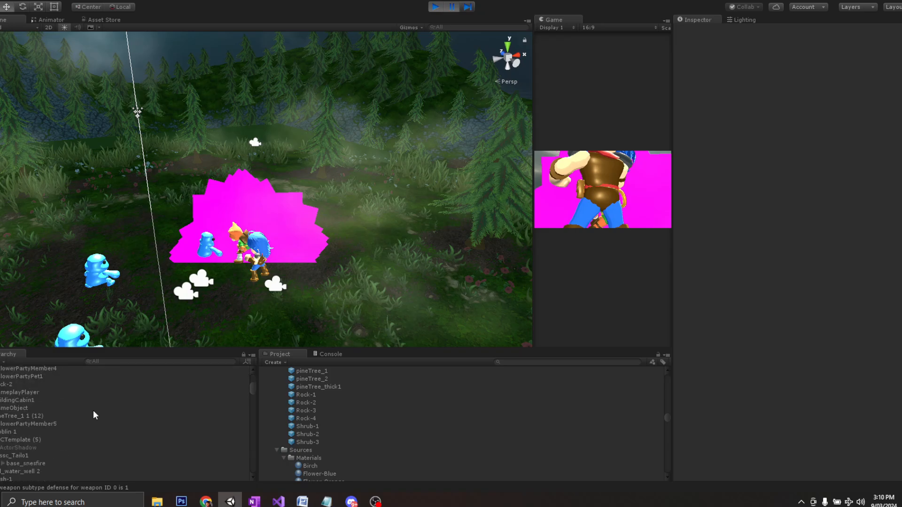
scroll(93, 410, down, 5)
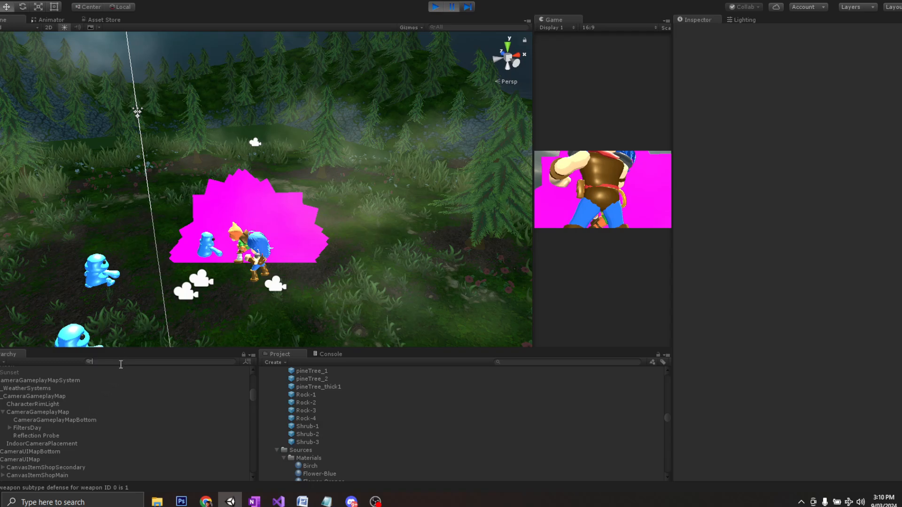
text(su)
click(2, 418)
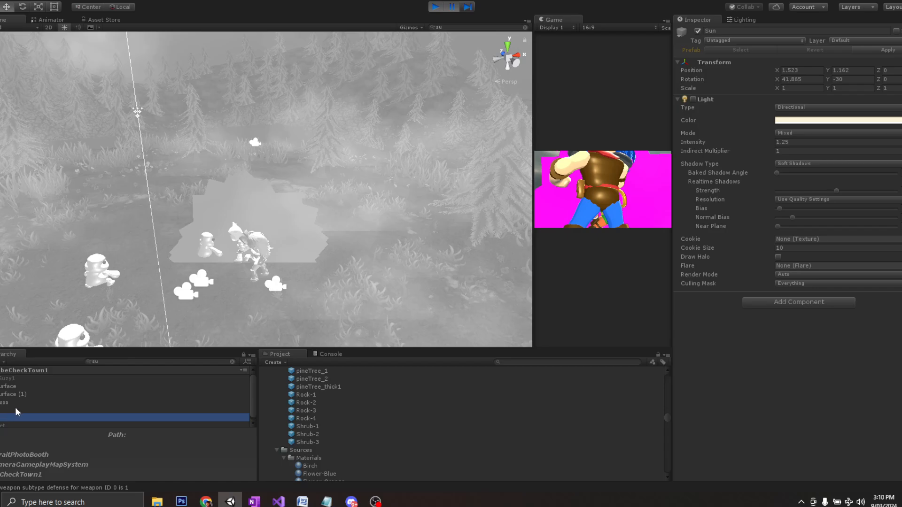
click(8, 410)
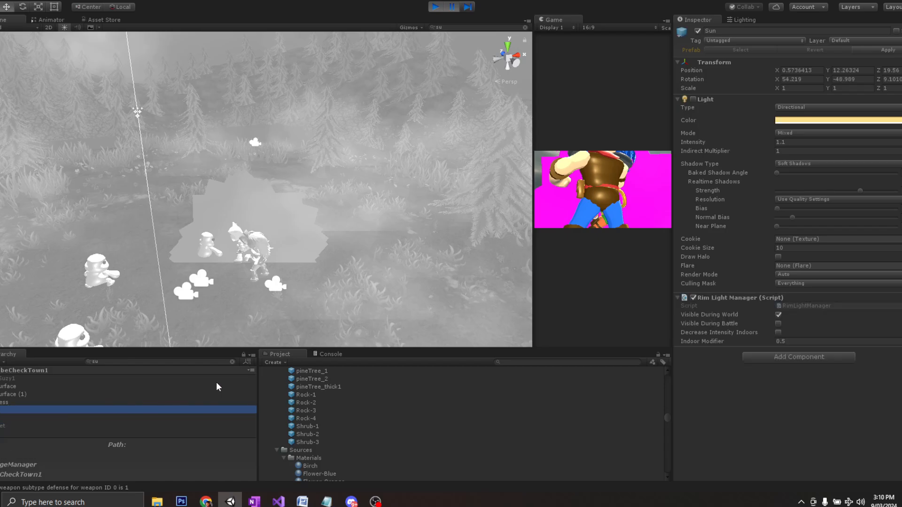
click(232, 362)
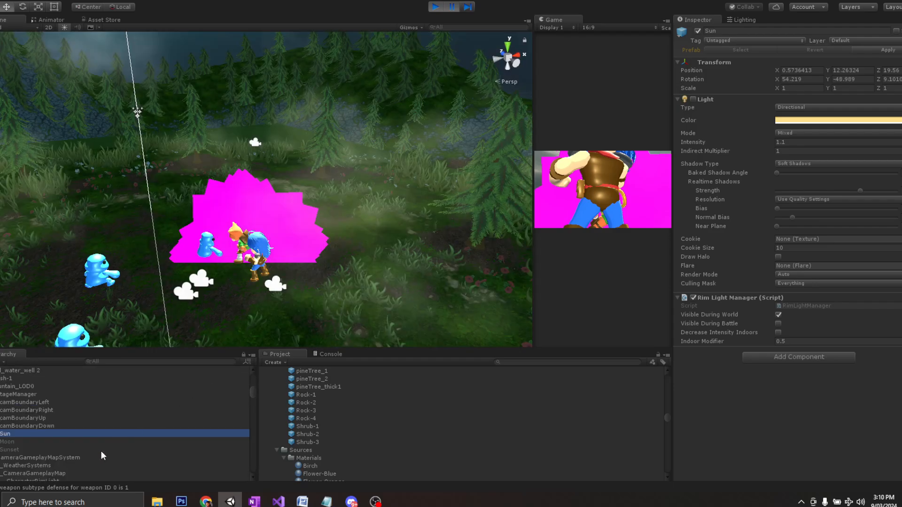
scroll(97, 455, down, 3)
scroll(98, 455, up, 6)
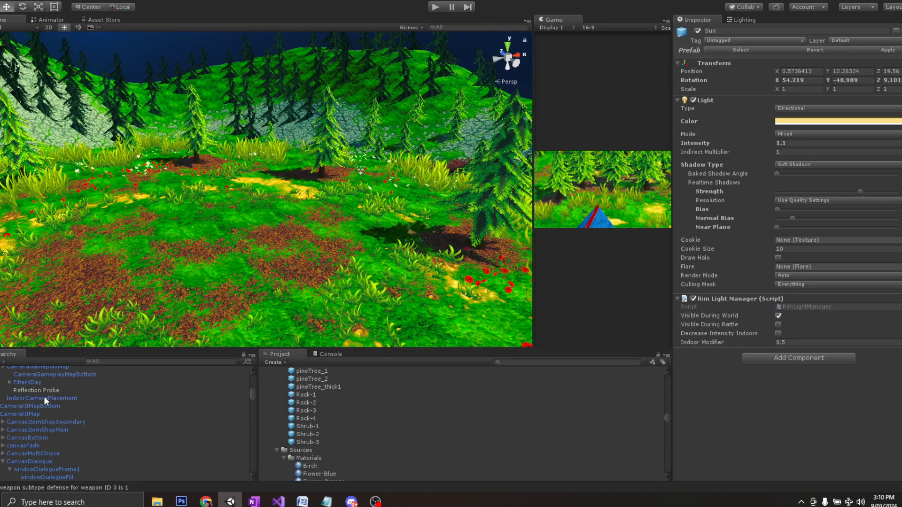
Copy the stage's Sun light and paste the copy into the _BattleStage group.
click(116, 362)
text(sun)
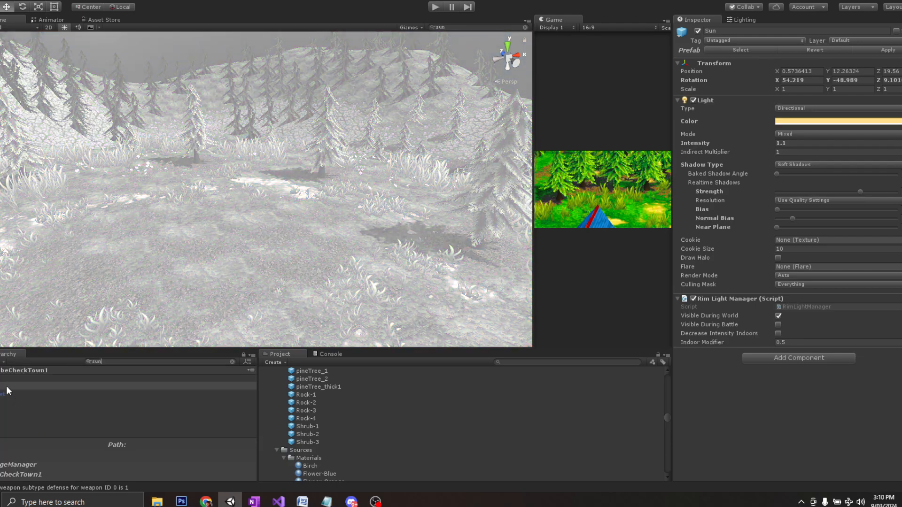
click(6, 386)
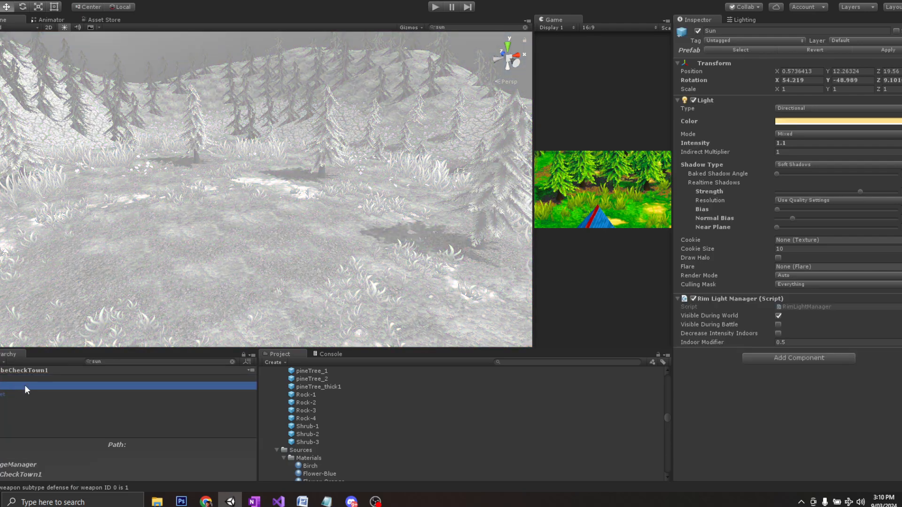
click(232, 362)
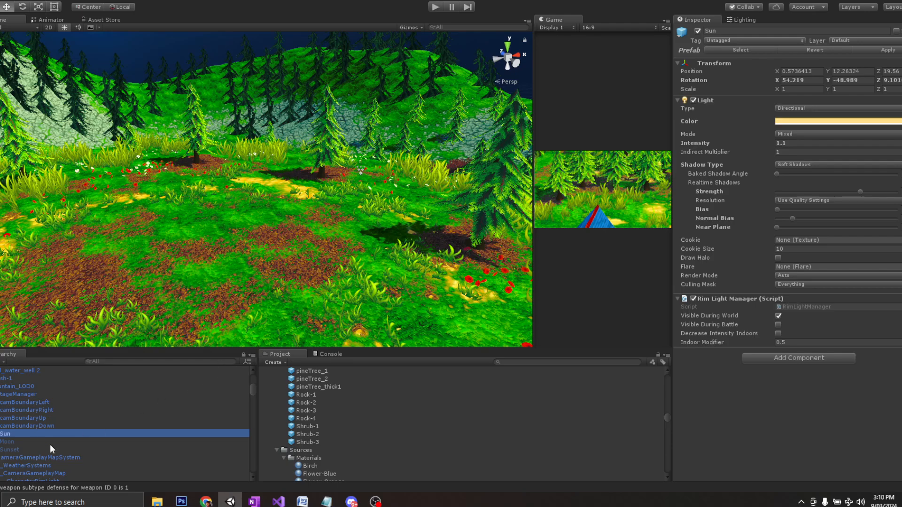
scroll(38, 431, down, 10)
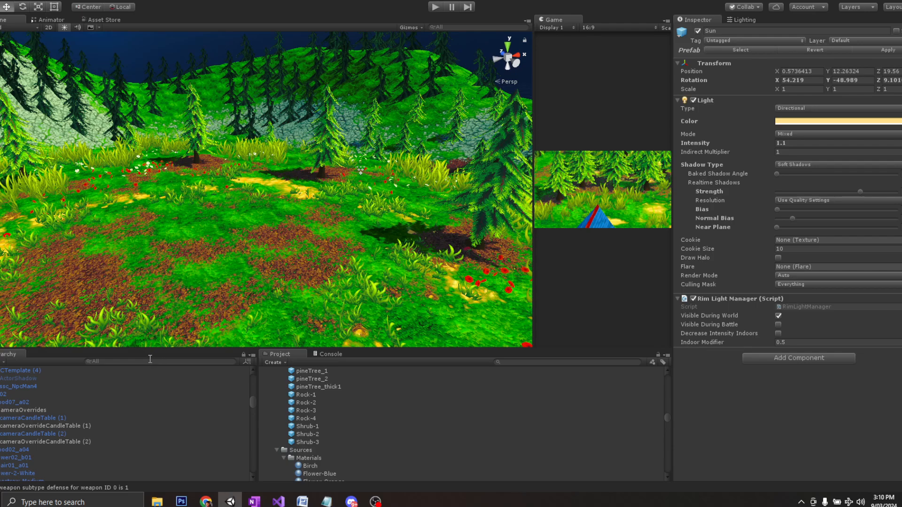
text(batt)
click(71, 379)
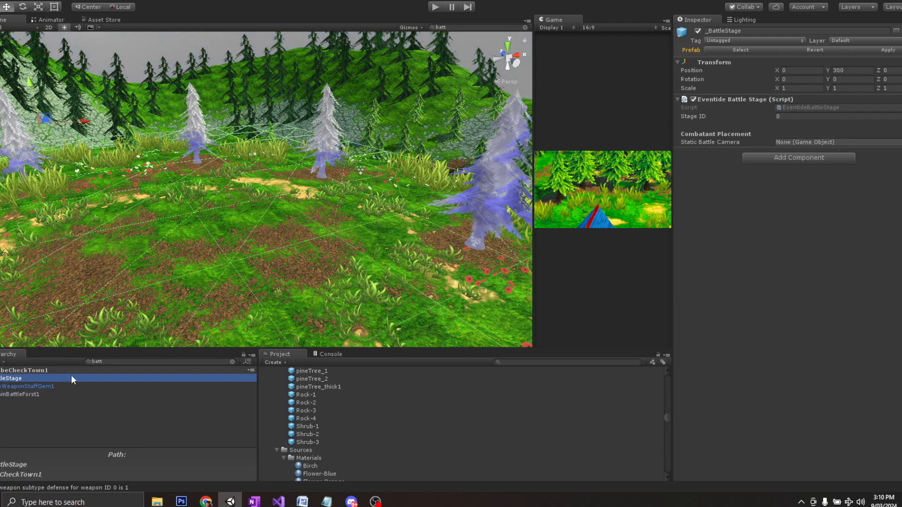
click(227, 363)
click(231, 363)
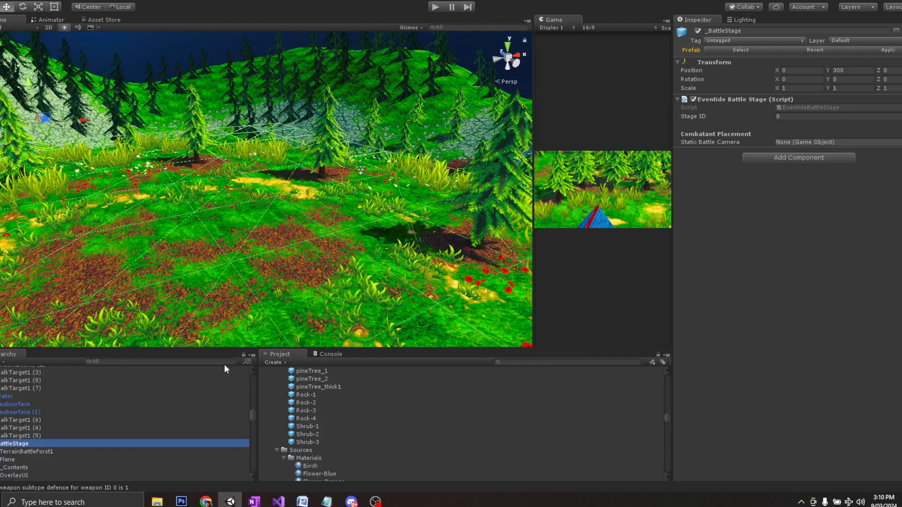
click(27, 452)
scroll(250, 231, down, 4)
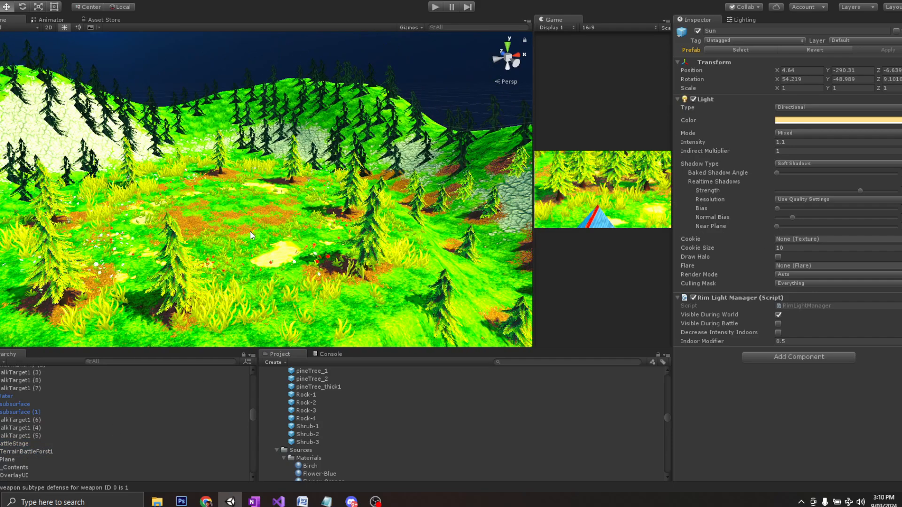
Switch the move handles to global orientation and raise the copied Sun above the battle terrain to Y 21.
scroll(250, 231, down, 10)
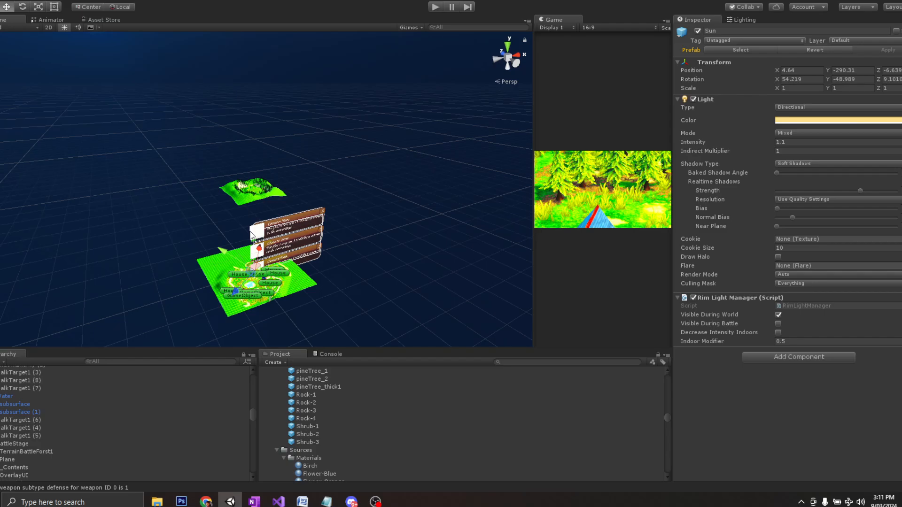
alt+drag(270, 233, 184, 44)
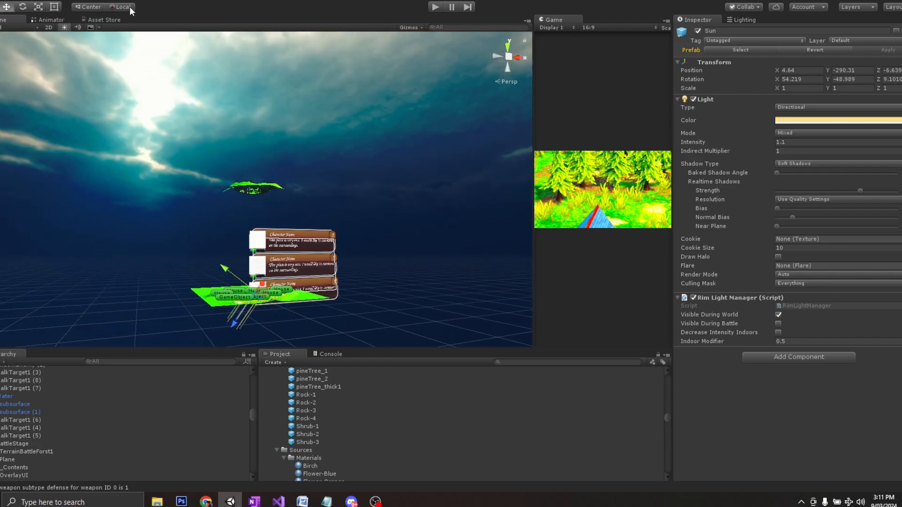
drag(253, 259, 250, 231)
scroll(250, 231, up, 10)
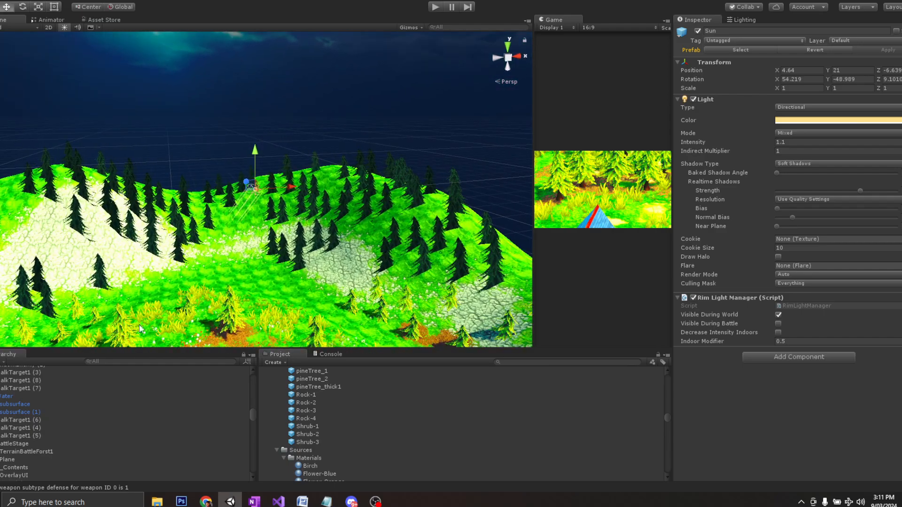
scroll(49, 448, down, 3)
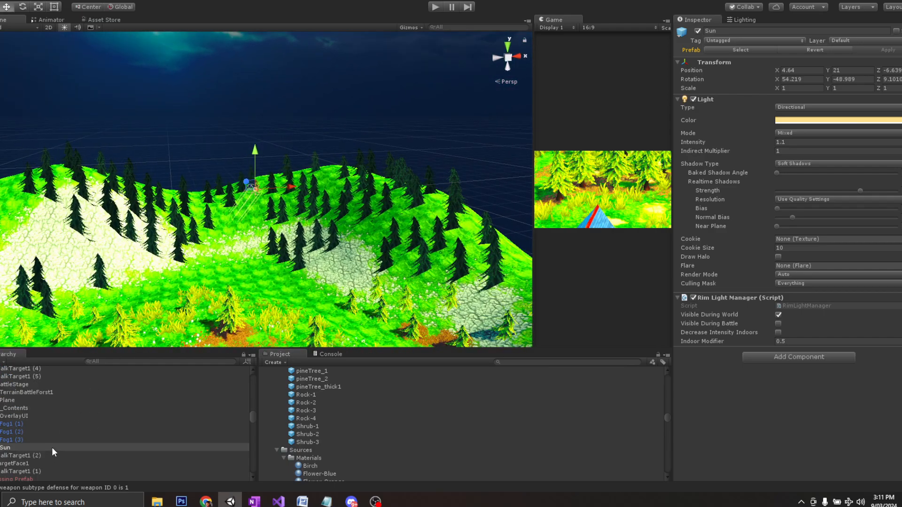
Run the game, pause it to deactivate _BattleStage, and resume play to walk the party past the fountain.
click(24, 384)
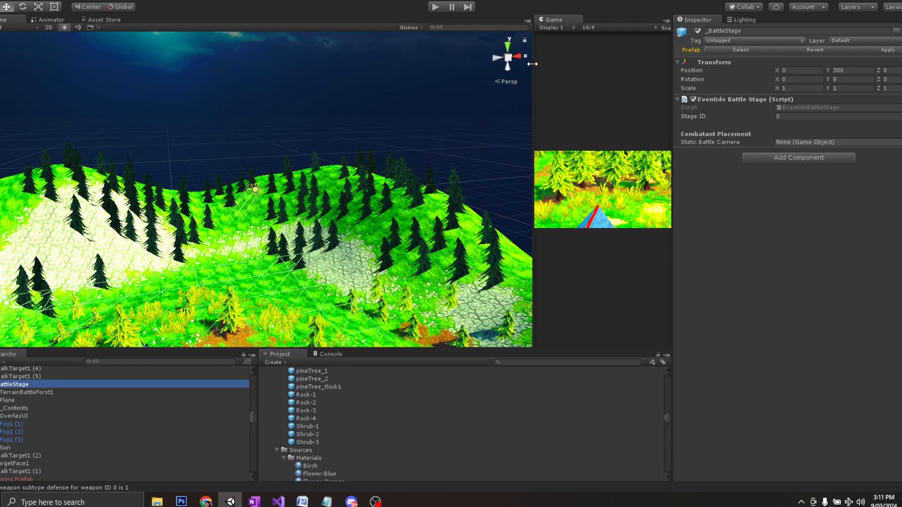
click(439, 6)
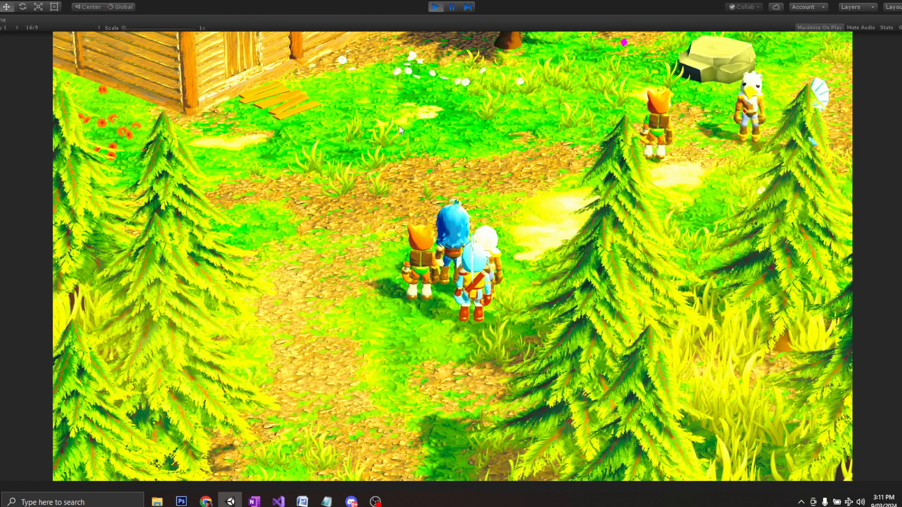
click(452, 7)
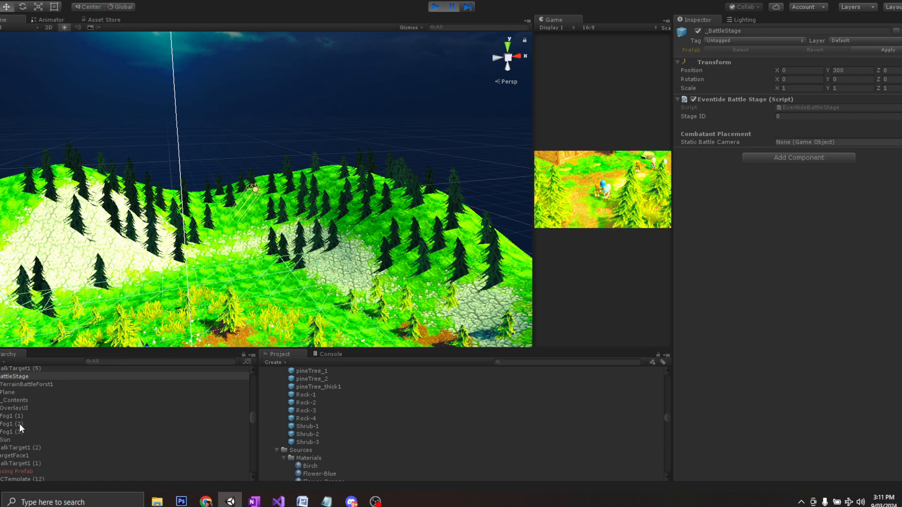
click(697, 31)
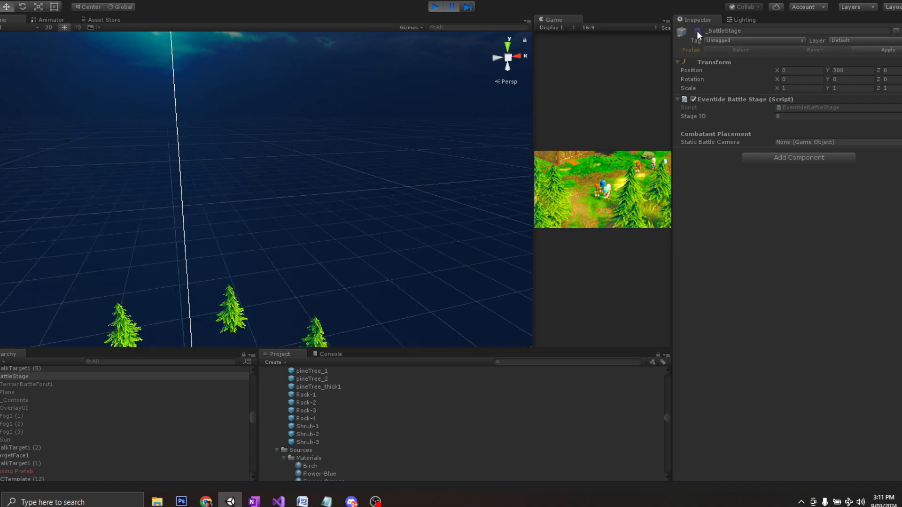
click(453, 7)
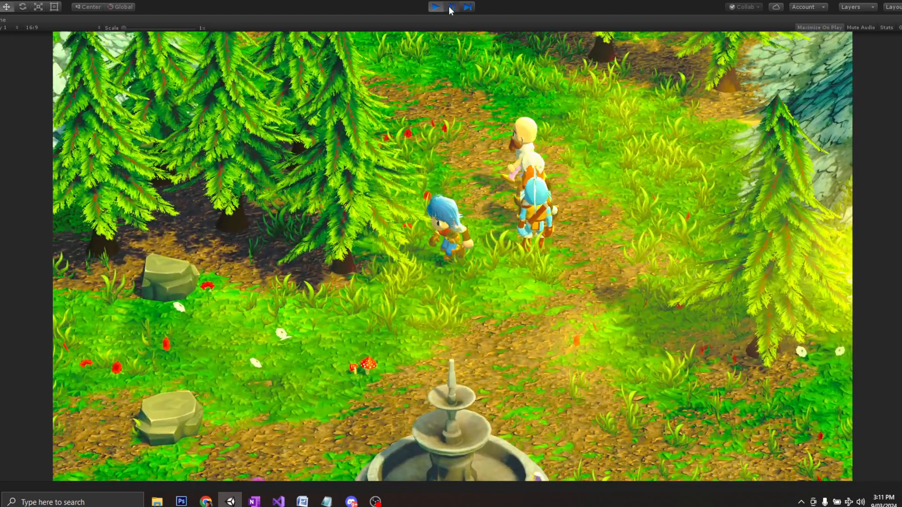
Pause the game, check the Console for errors, reactivate _BattleStage and resume play.
click(451, 7)
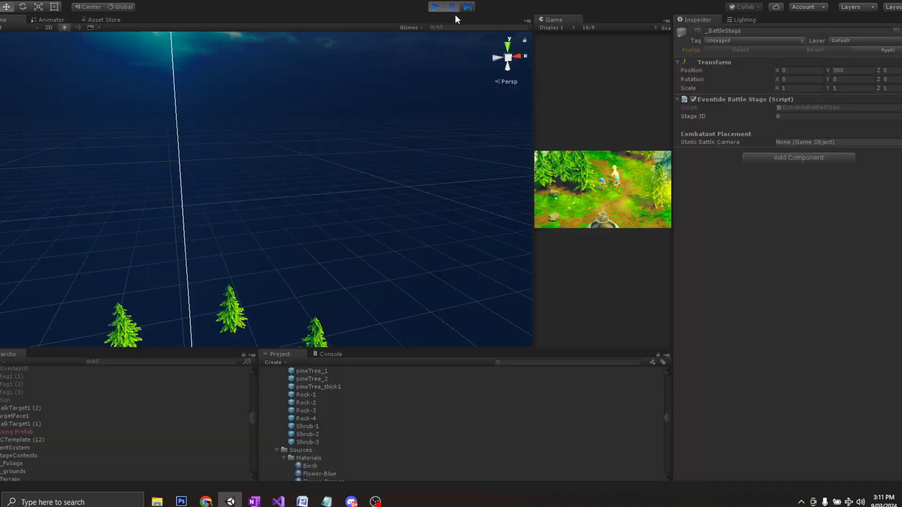
click(329, 354)
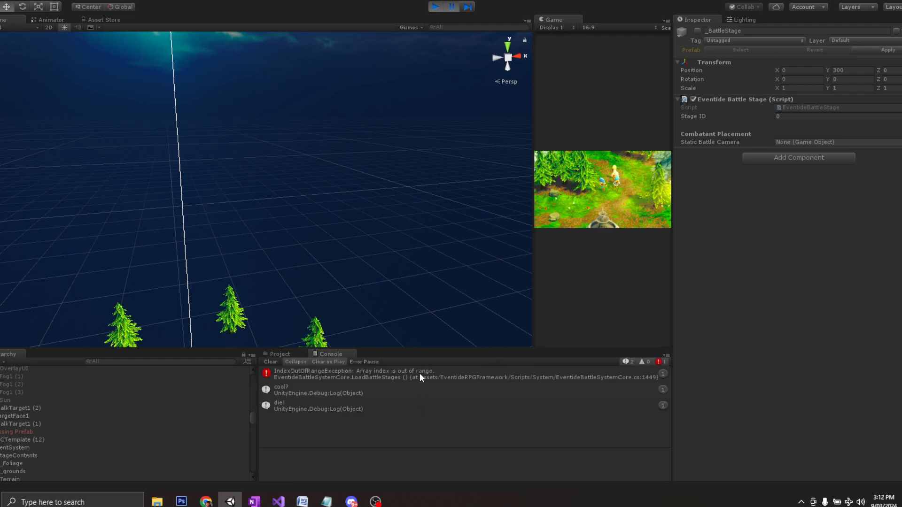
click(699, 30)
click(452, 10)
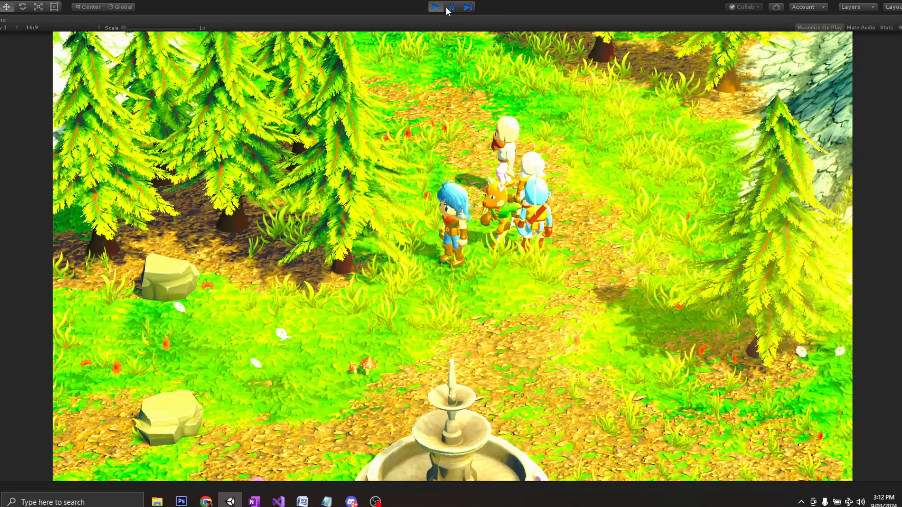
Restart the game, play into the battle with the blue creatures and pause it there.
click(429, 7)
click(434, 7)
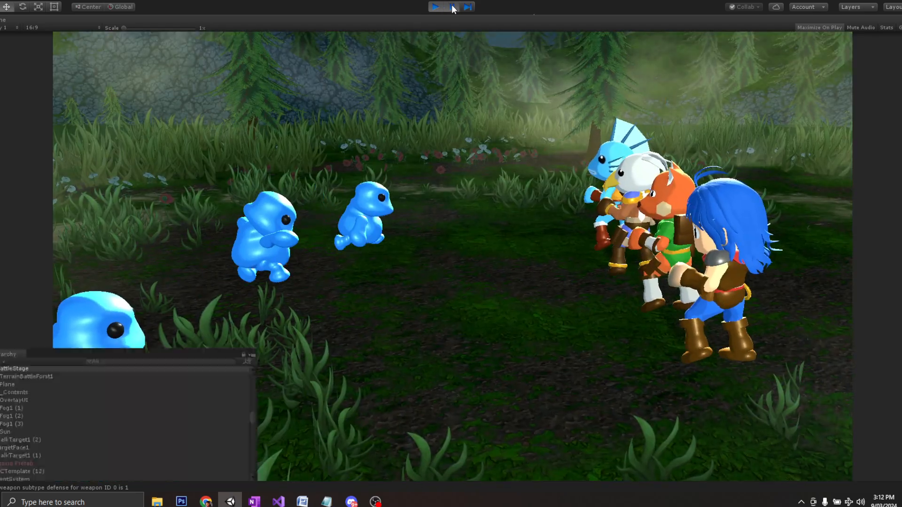
click(453, 7)
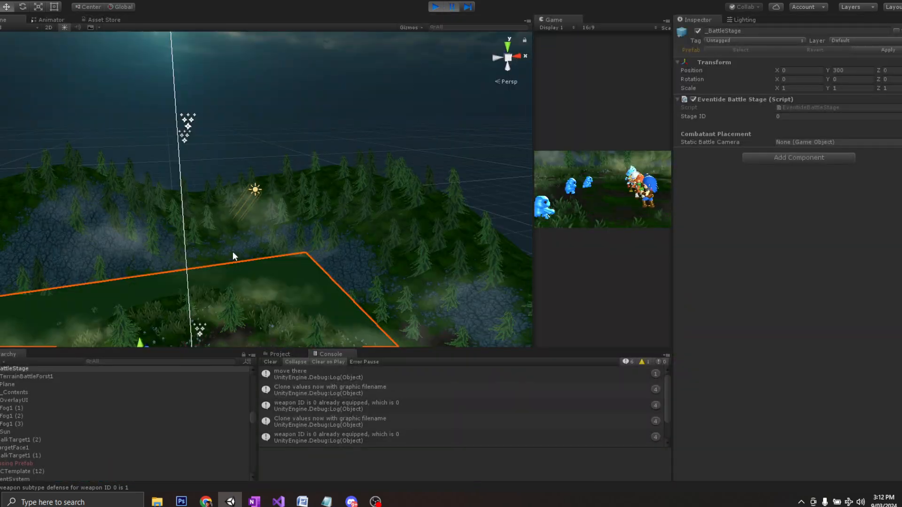
Find the Sun inside the battle stage and try enabling its Light component during the battle.
text(sun)
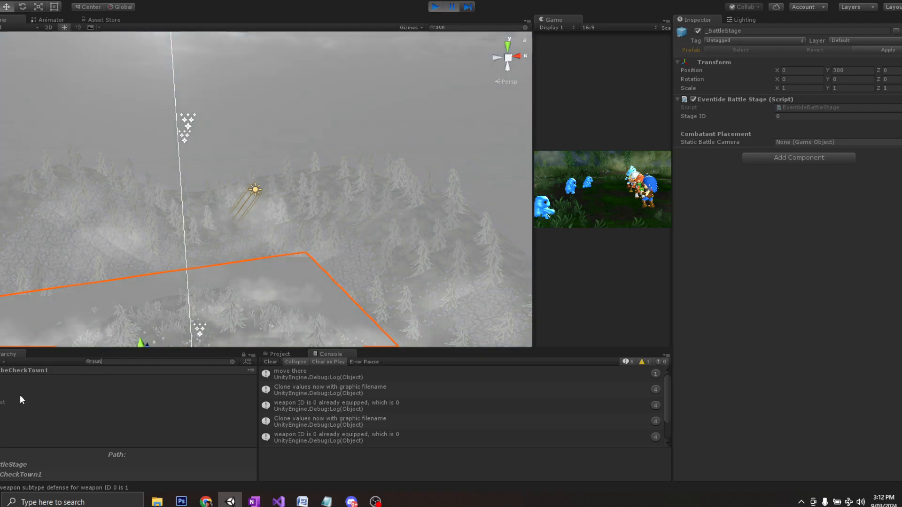
click(10, 387)
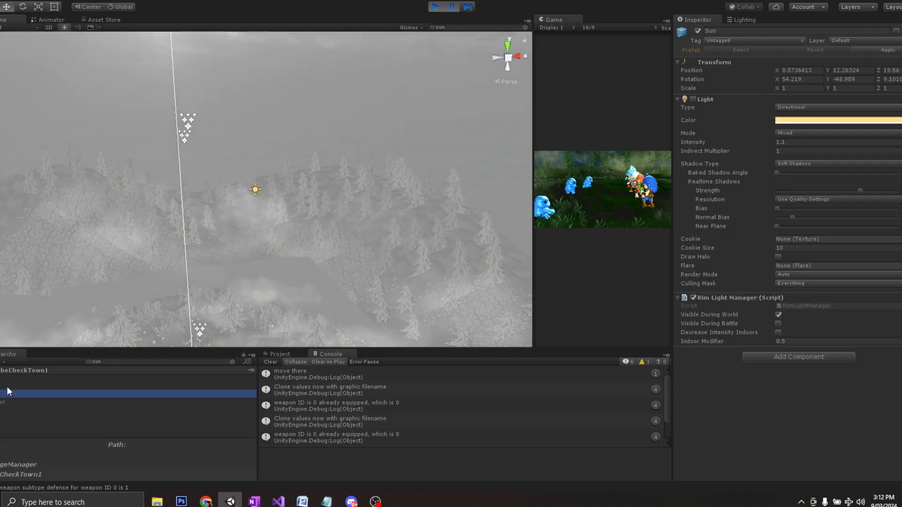
click(5, 392)
click(21, 388)
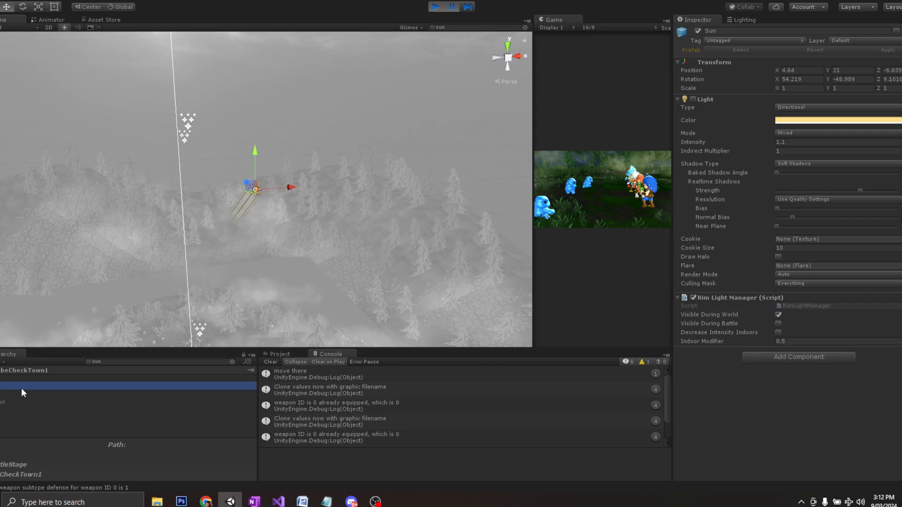
click(232, 361)
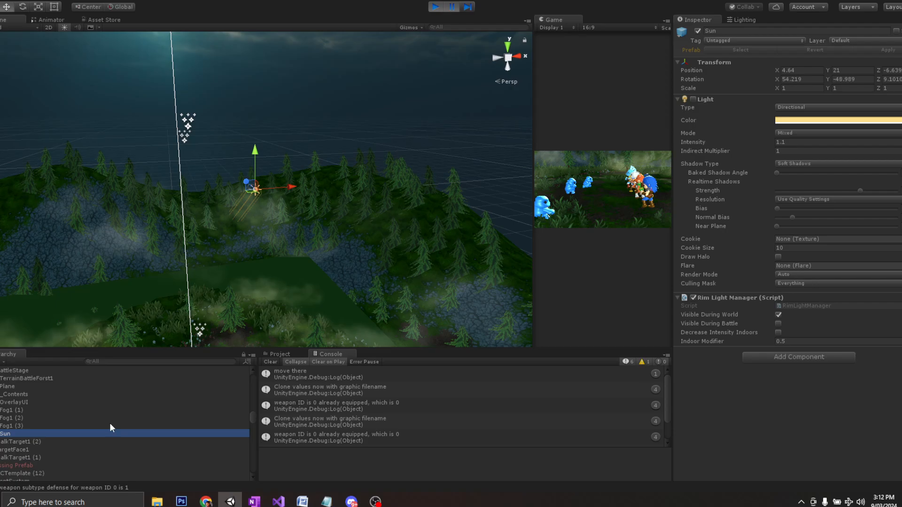
click(693, 99)
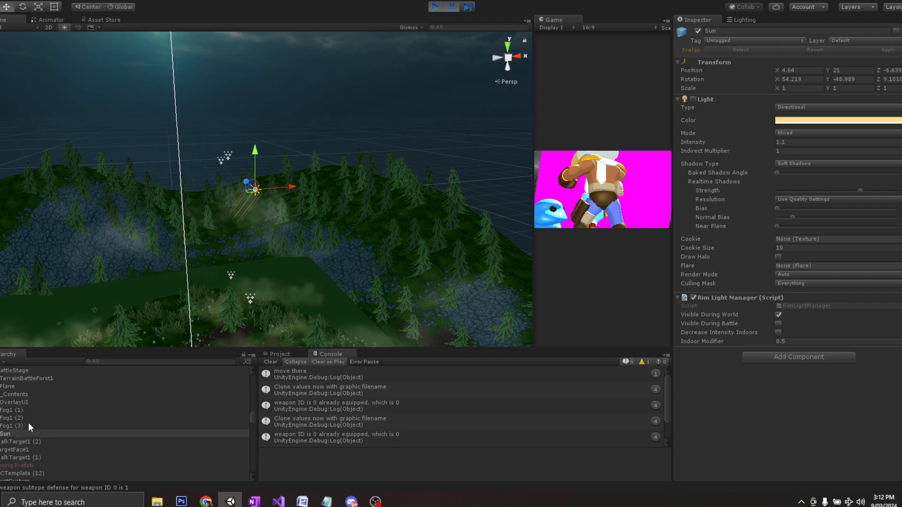
Move the Sun out of the battle stage to just above it, try enabling its Light, and pause the resumed battle.
drag(15, 433, 25, 404)
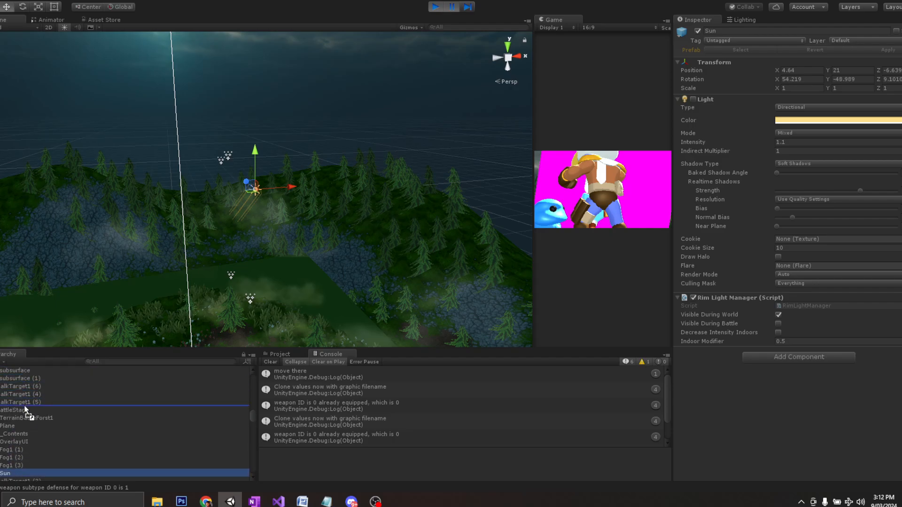
click(695, 100)
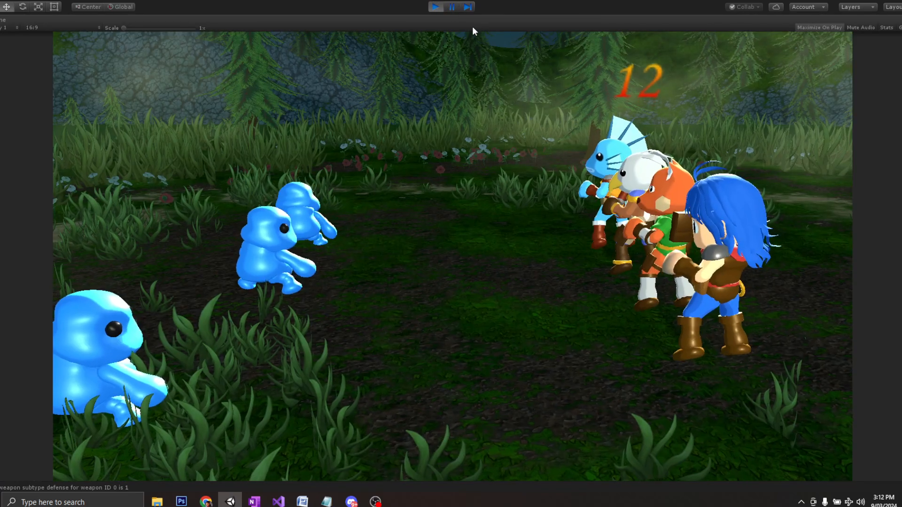
click(452, 8)
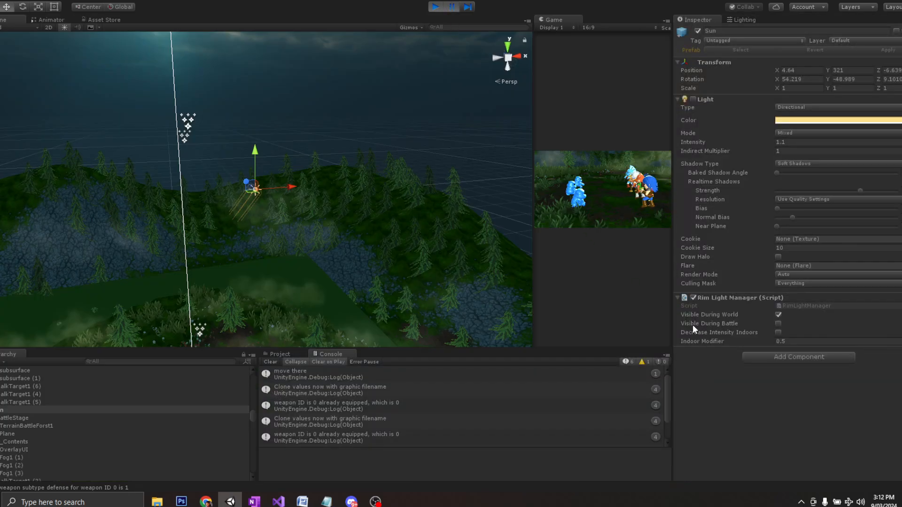
Disable the Sun's Rim Light Manager script, enable its Light component, and resume the battle.
click(693, 100)
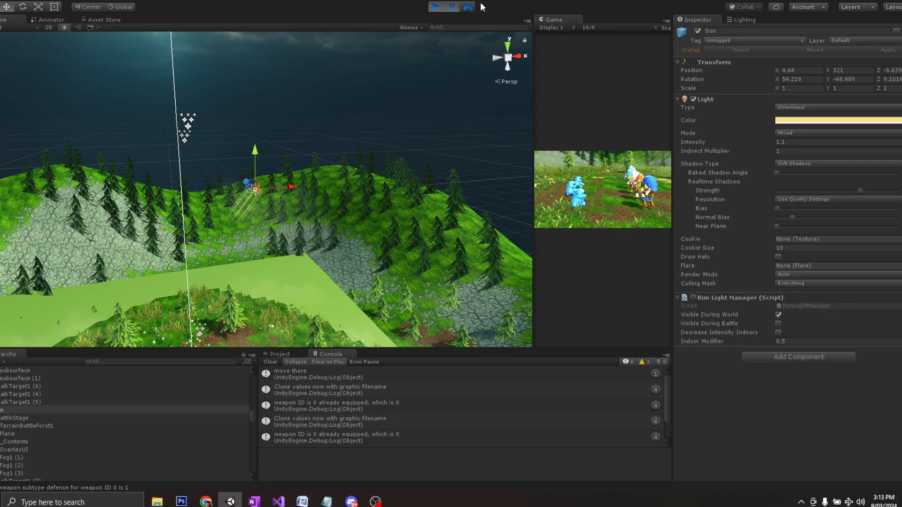
click(452, 8)
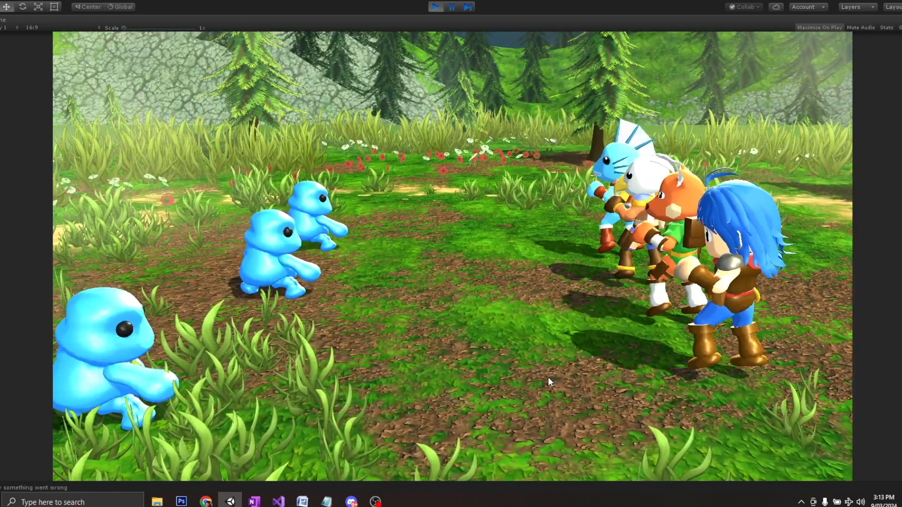
Pause the battle, enlarge the Hierarchy and Console area to examine the objects and log messages, and resume play.
click(452, 8)
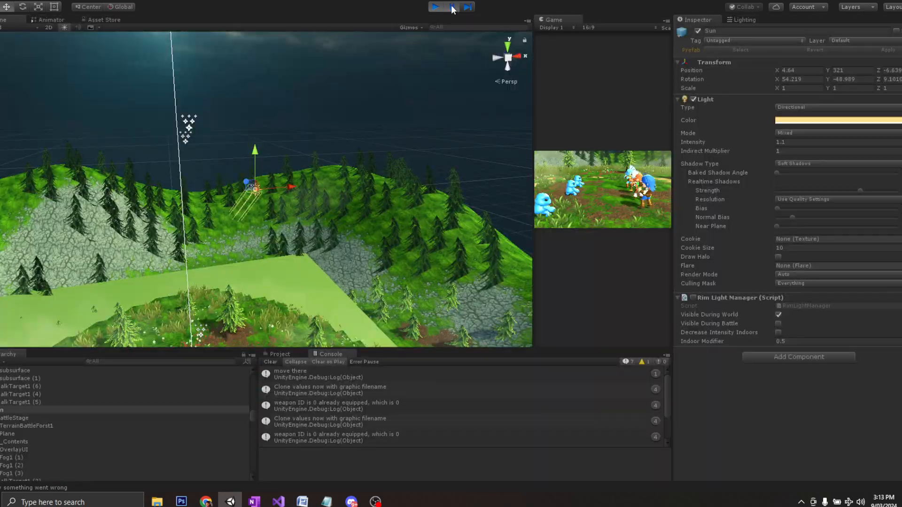
scroll(120, 411, up, 3)
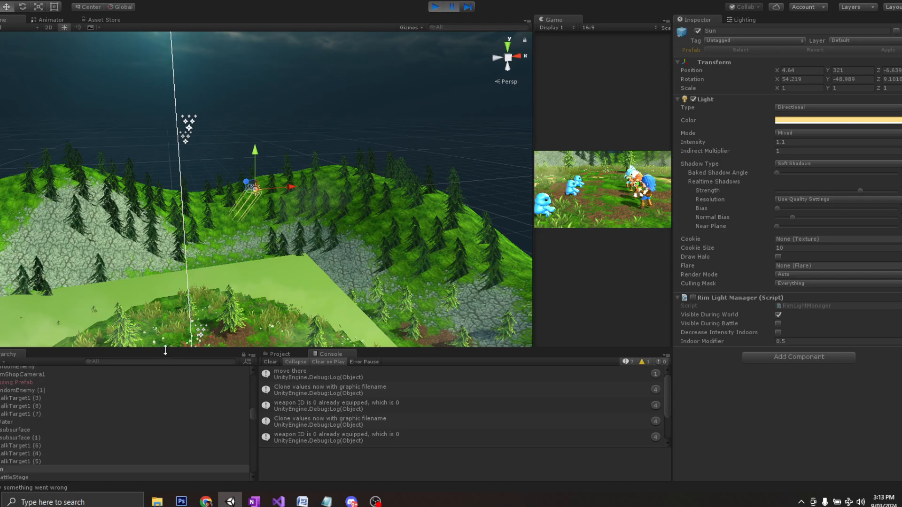
drag(165, 351, 165, 257)
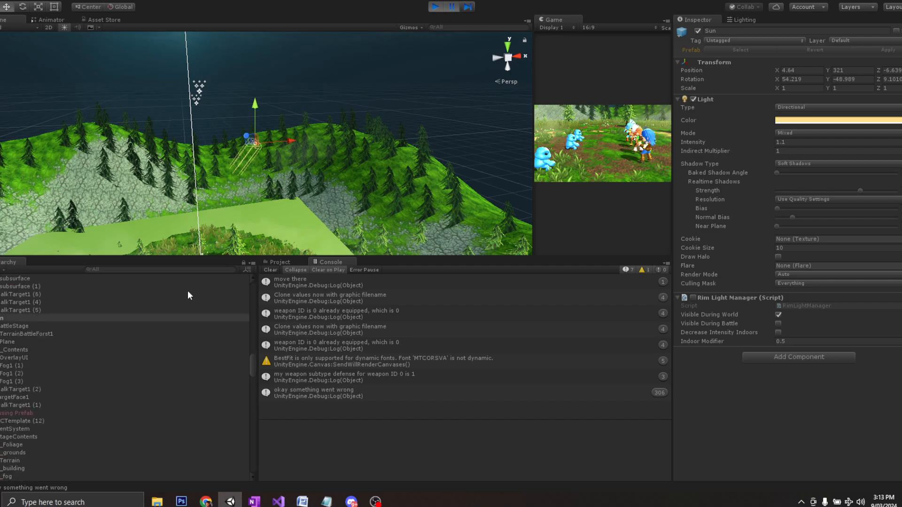
click(452, 8)
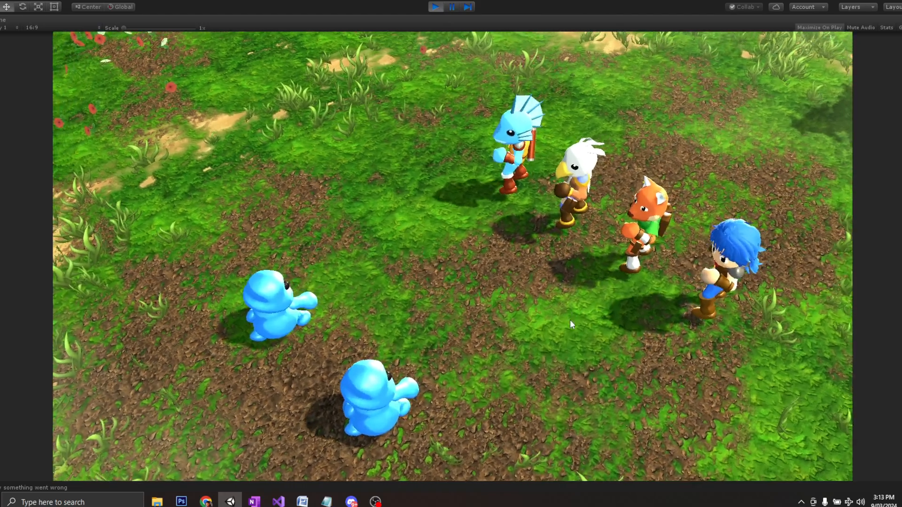